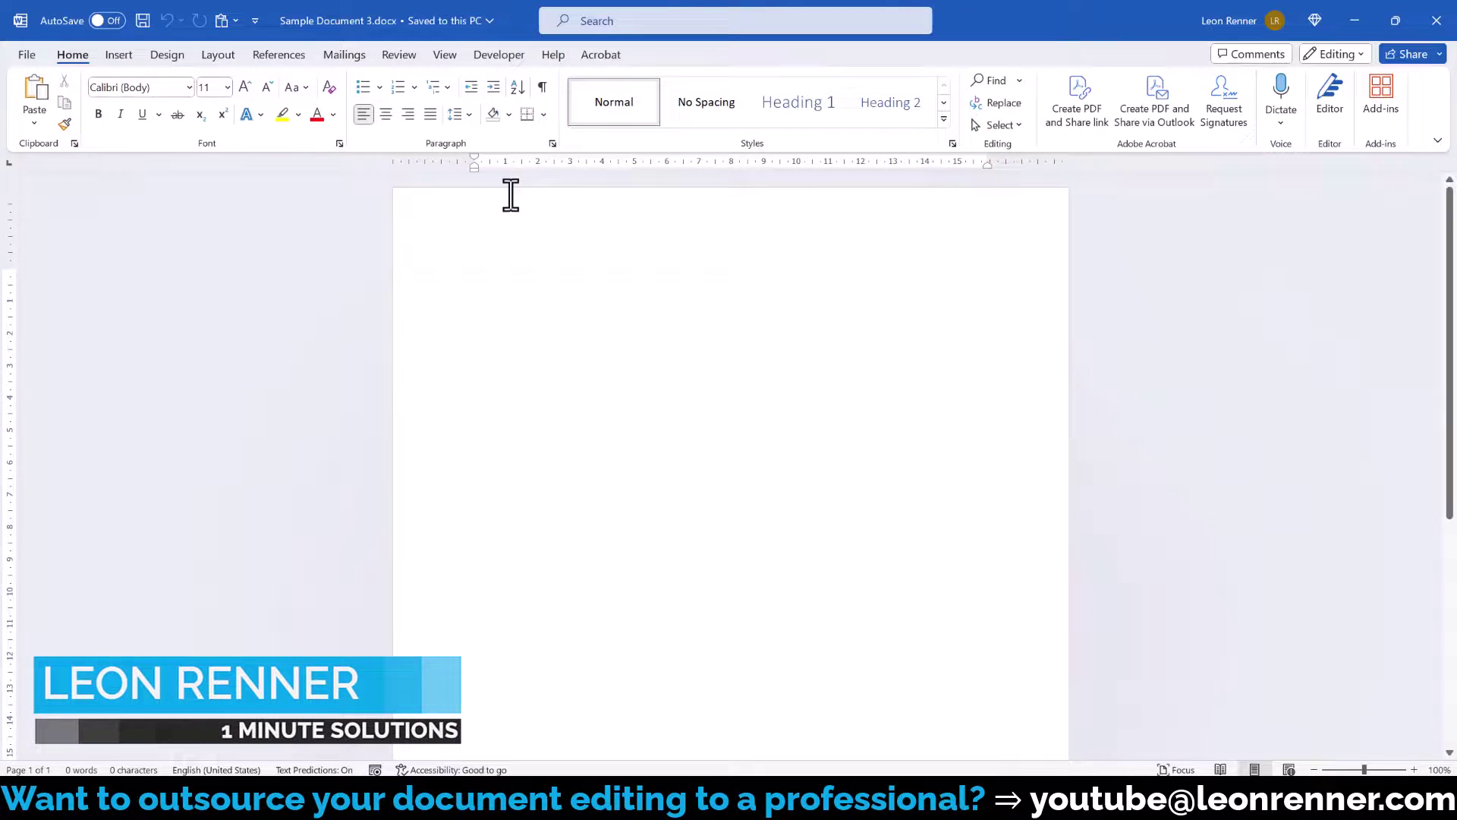
Step: Show formatting marks, add a page break for a second page, and place Architecture.jpg on page one
click(542, 90)
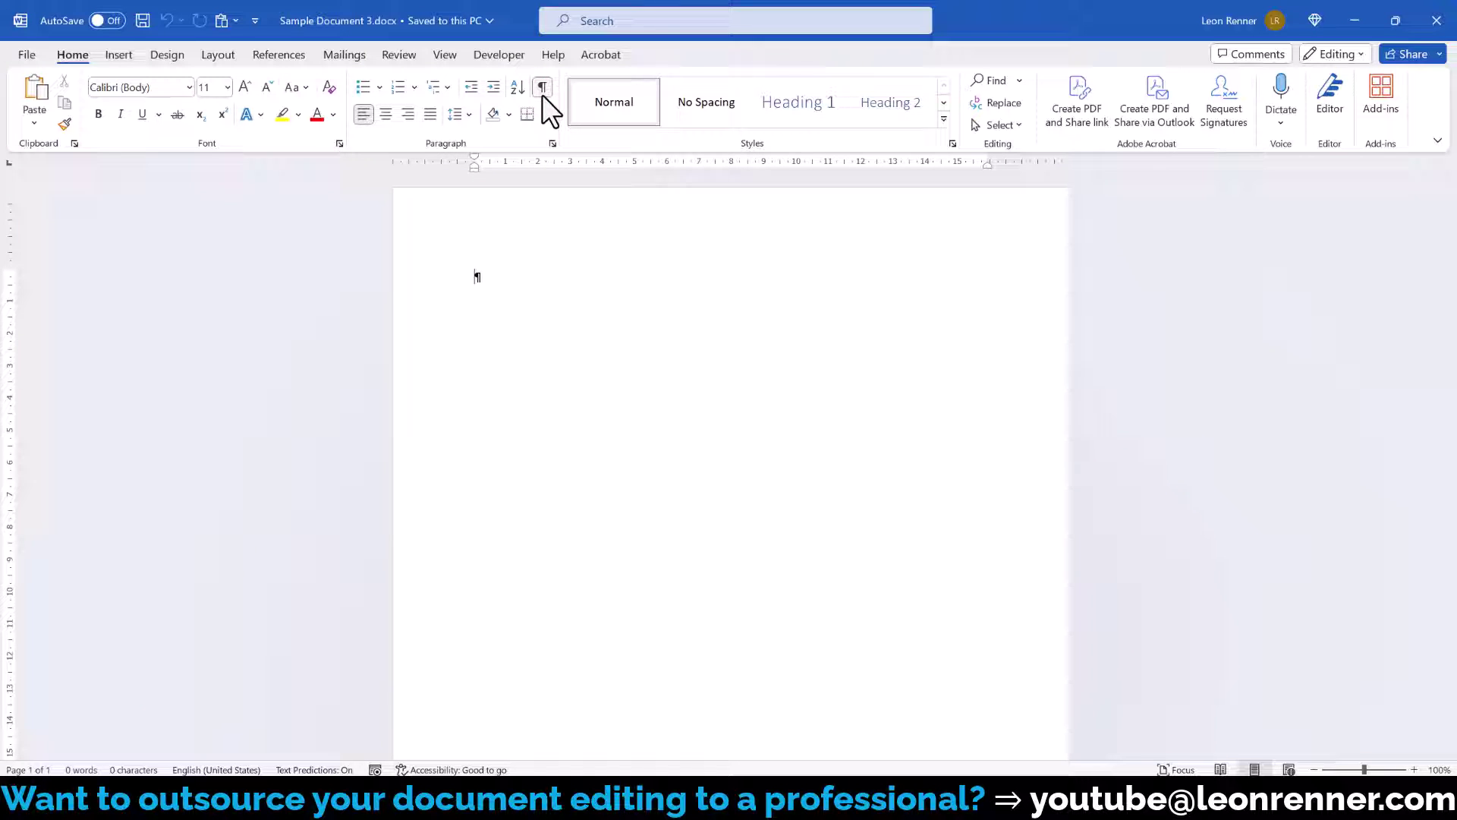
click(218, 56)
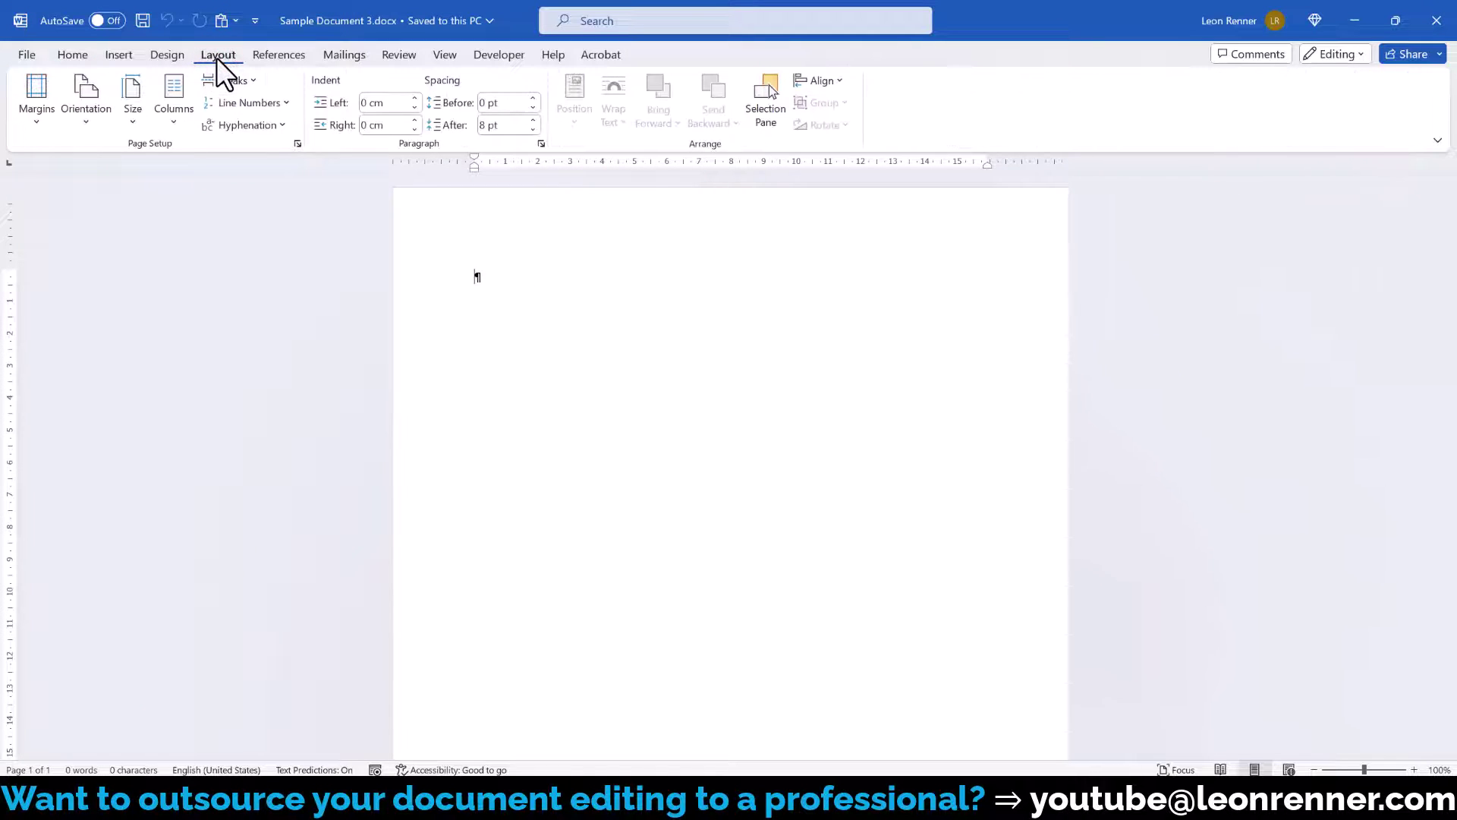
click(222, 80)
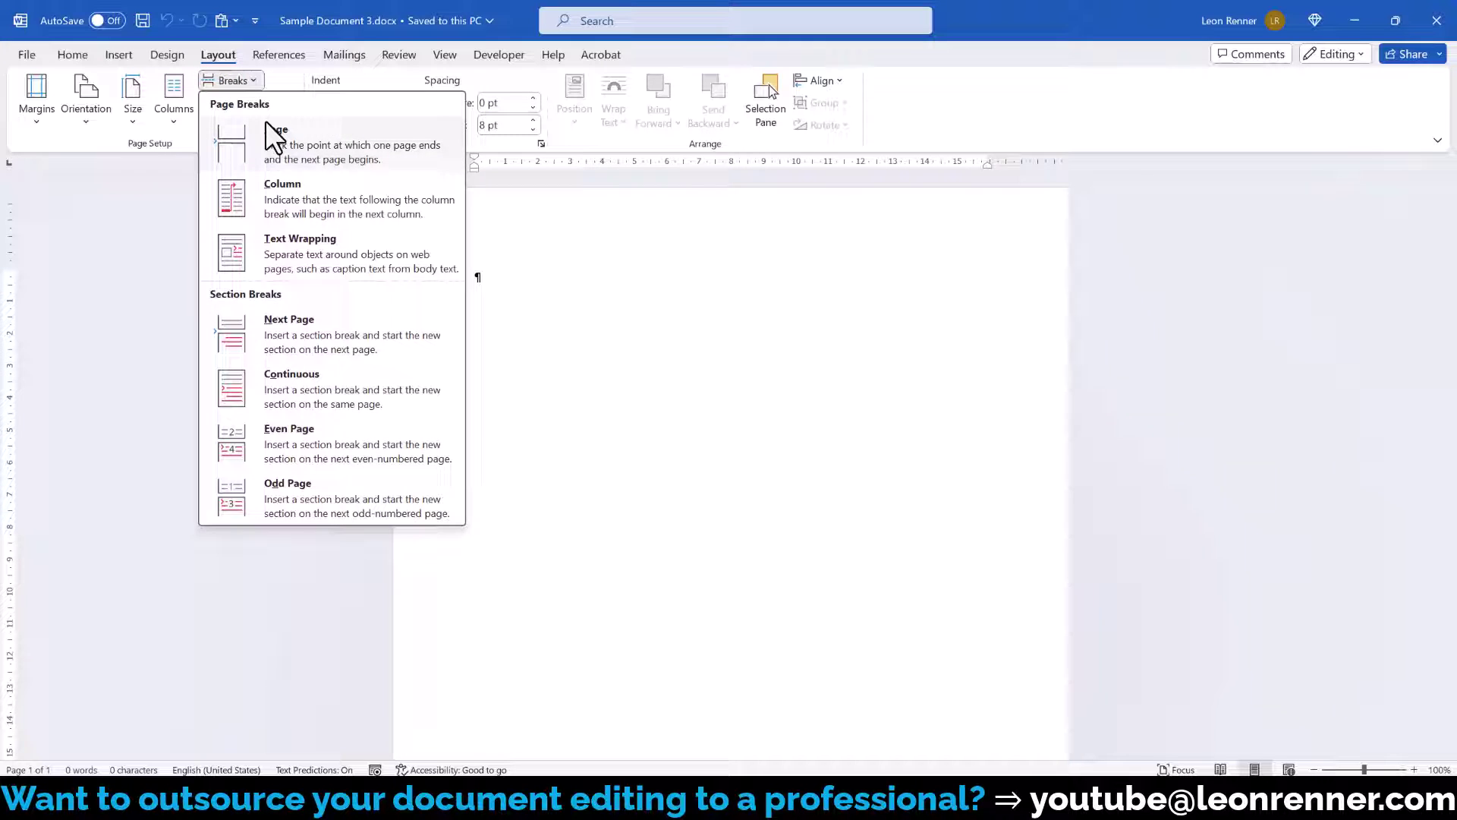
click(269, 147)
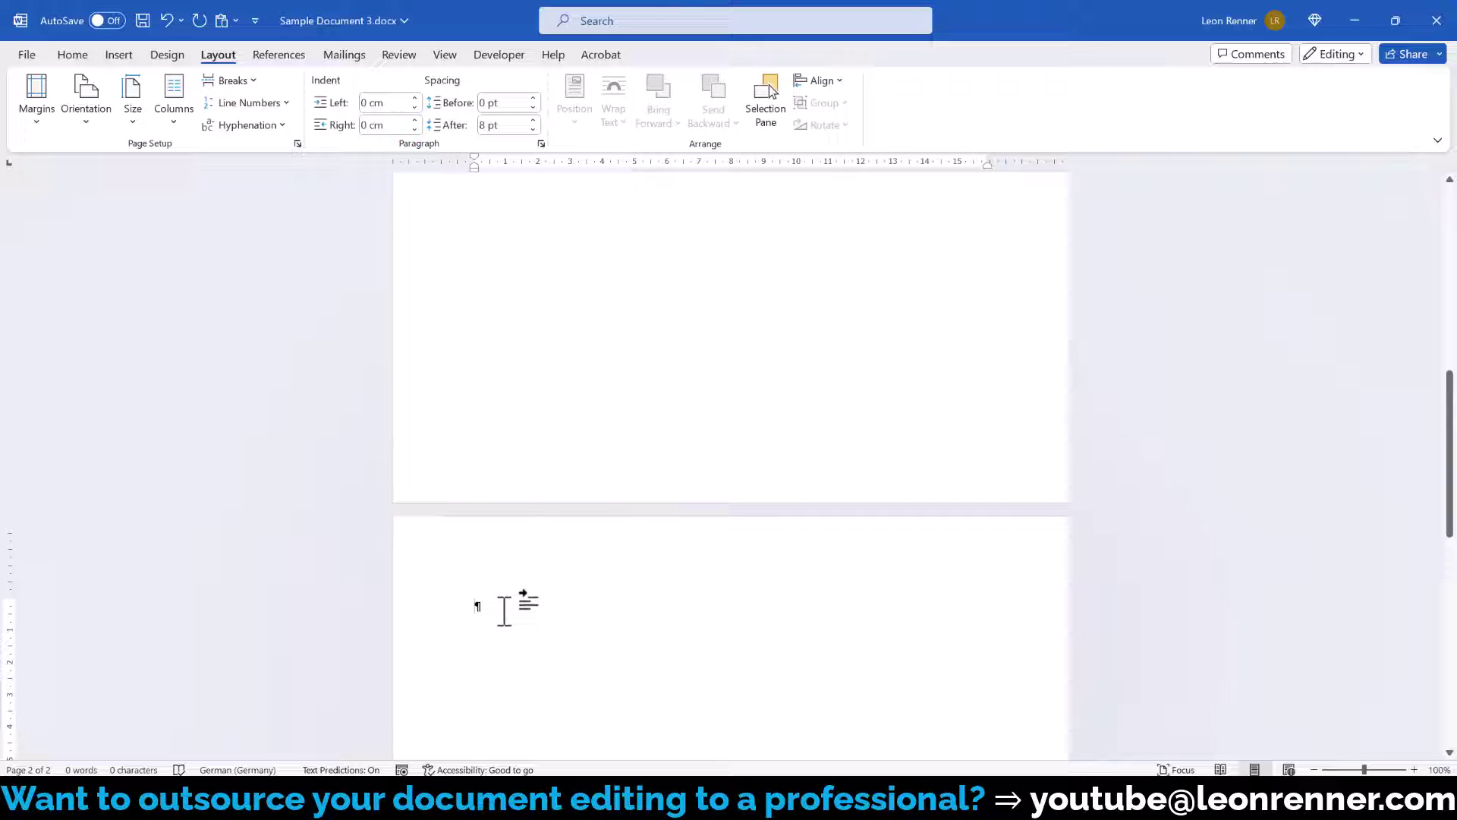
scroll(585, 588, up, 5)
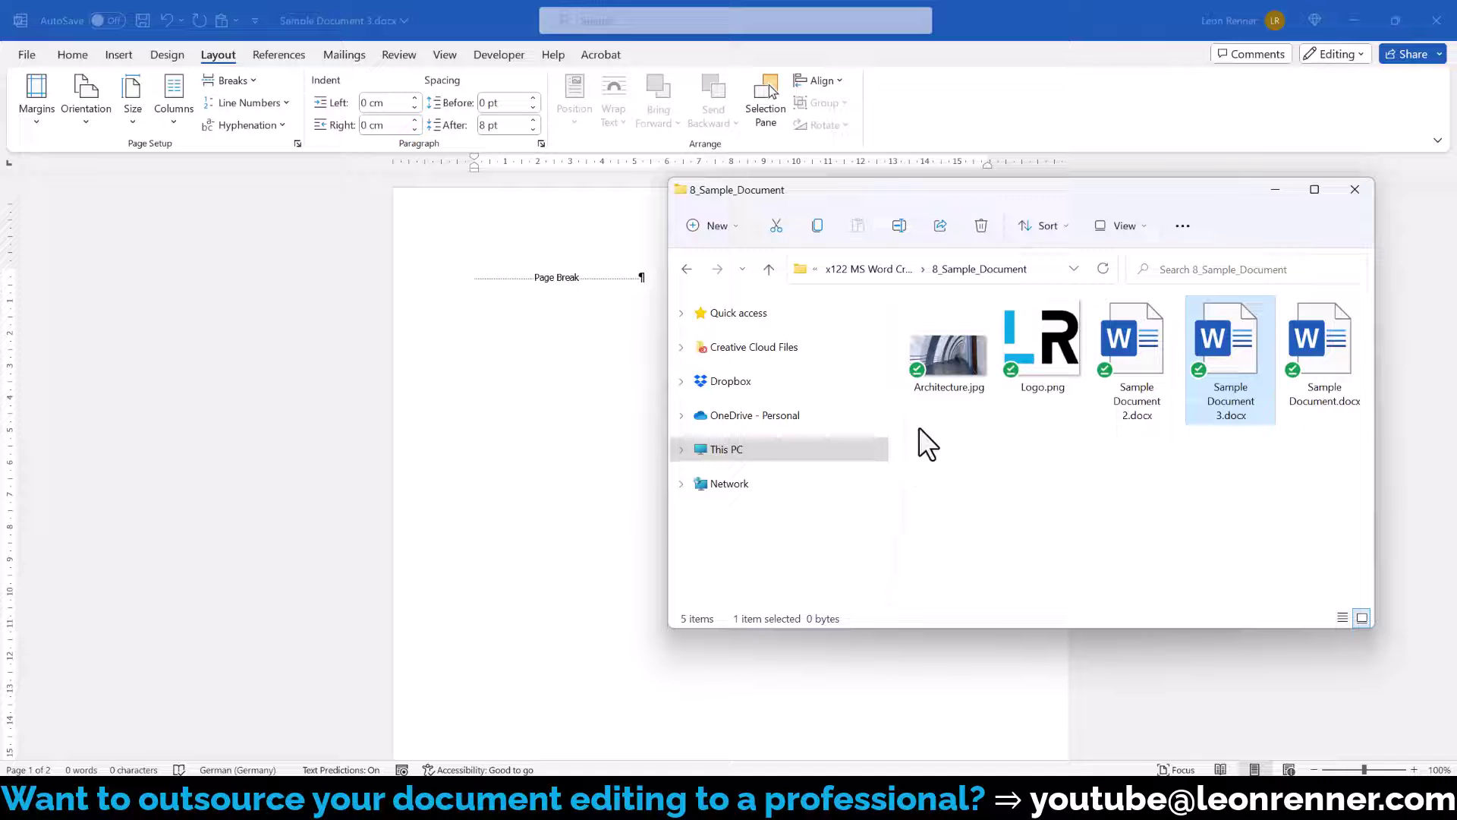
drag(938, 365, 485, 281)
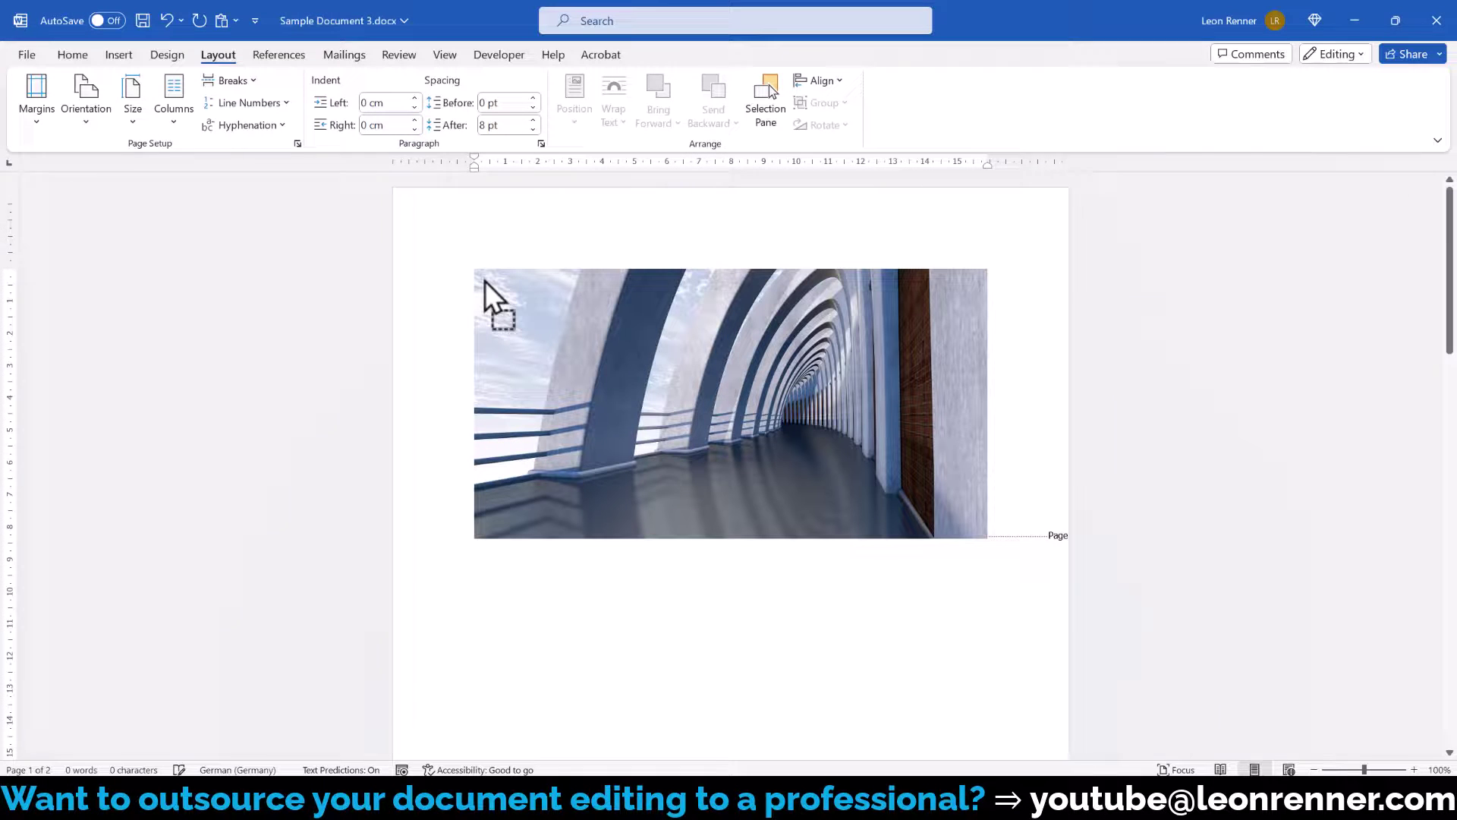
Step: Set the arch-corridor photo's text wrapping to Behind Text
click(599, 337)
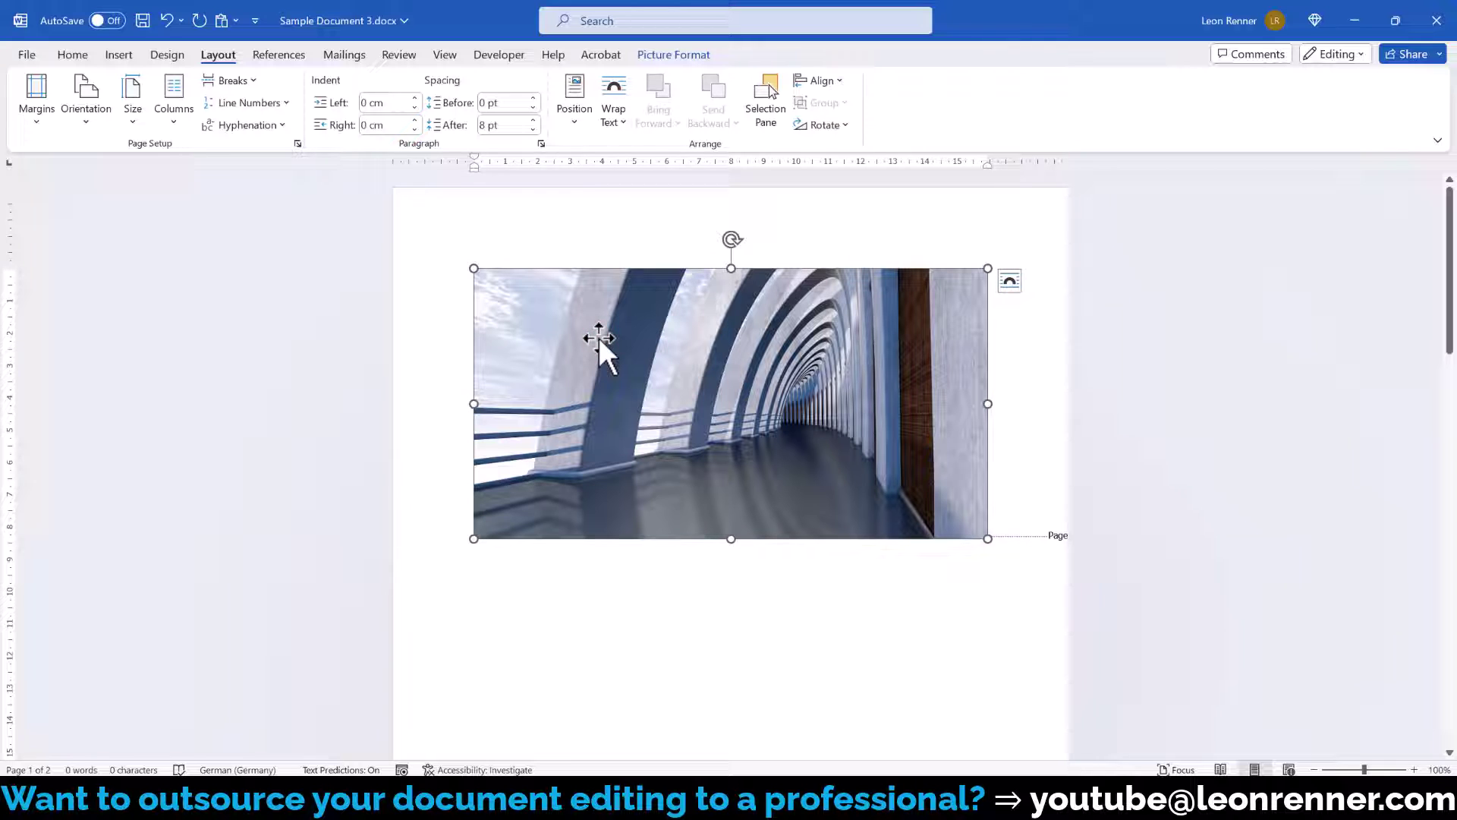
click(1008, 285)
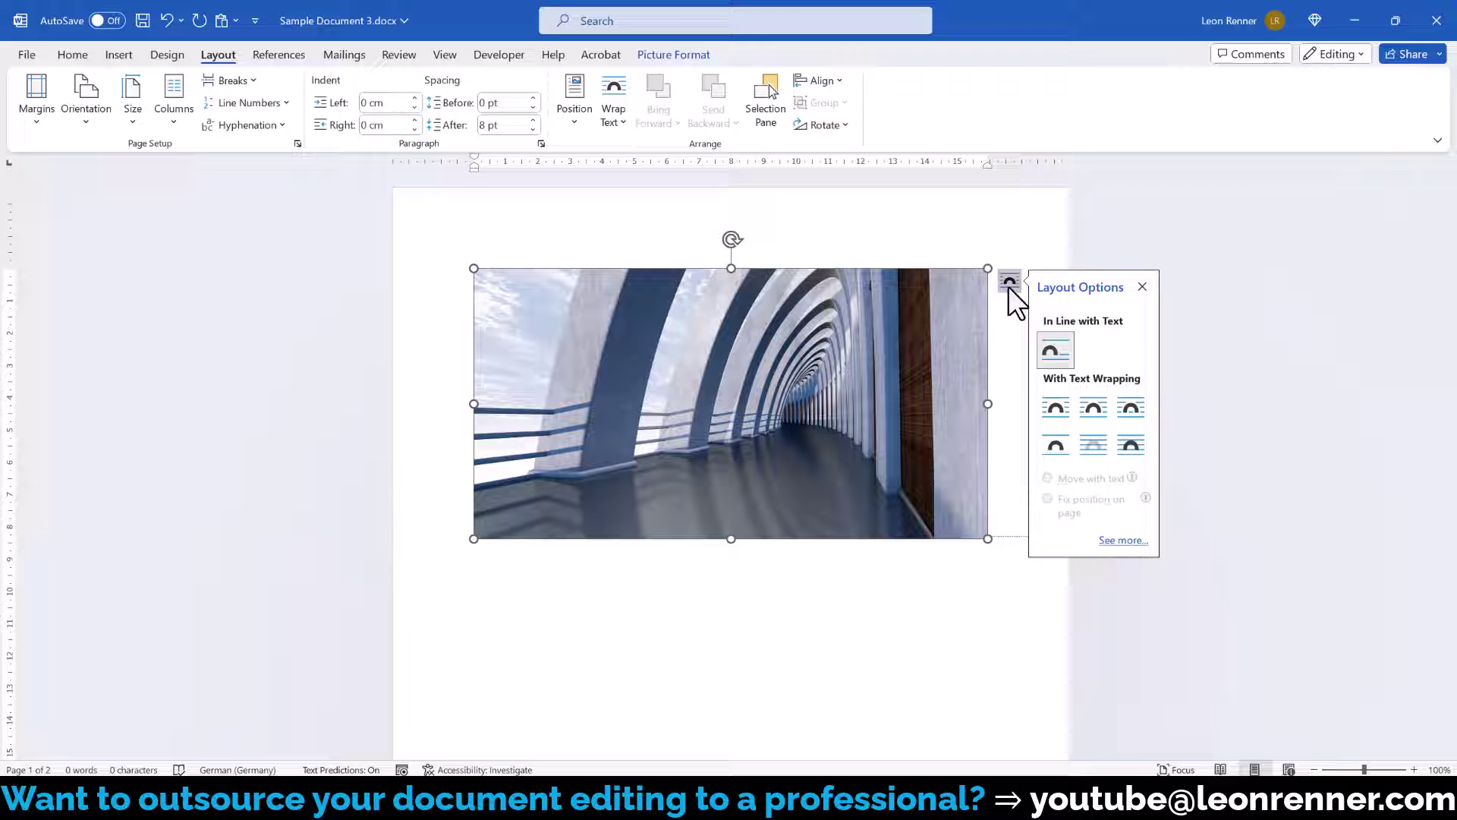
click(1092, 443)
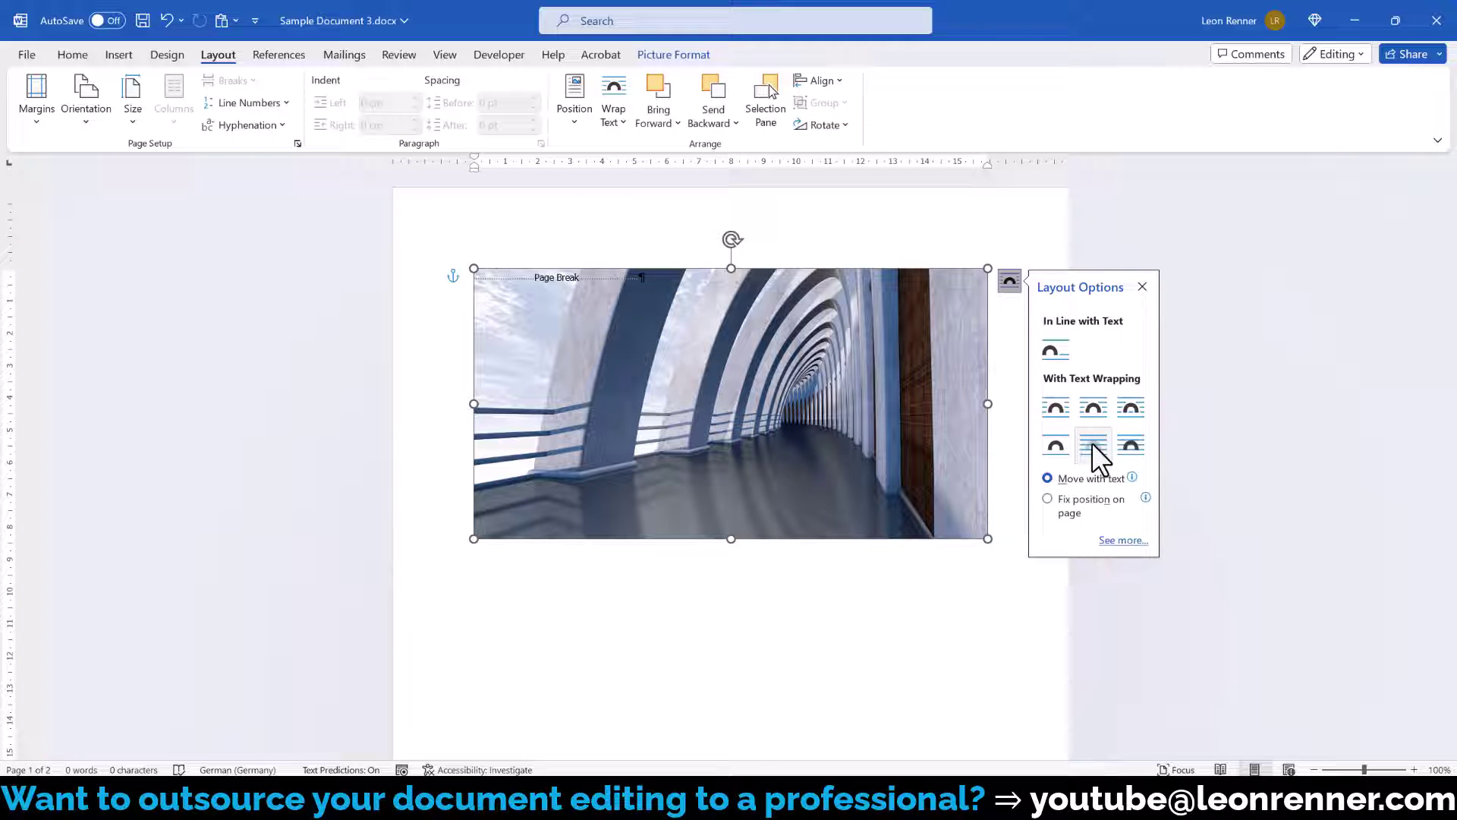
click(687, 58)
click(991, 118)
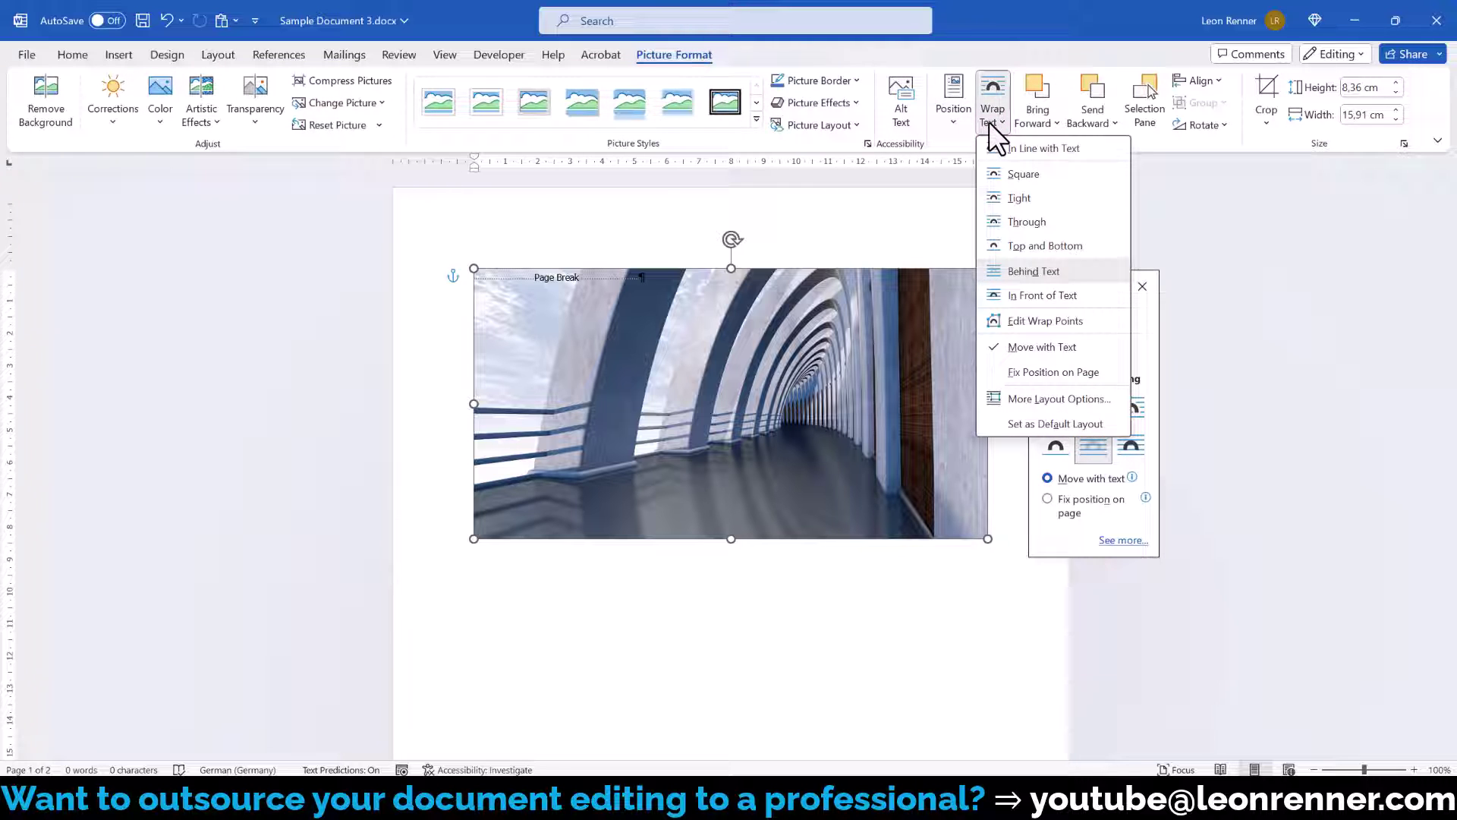
click(992, 117)
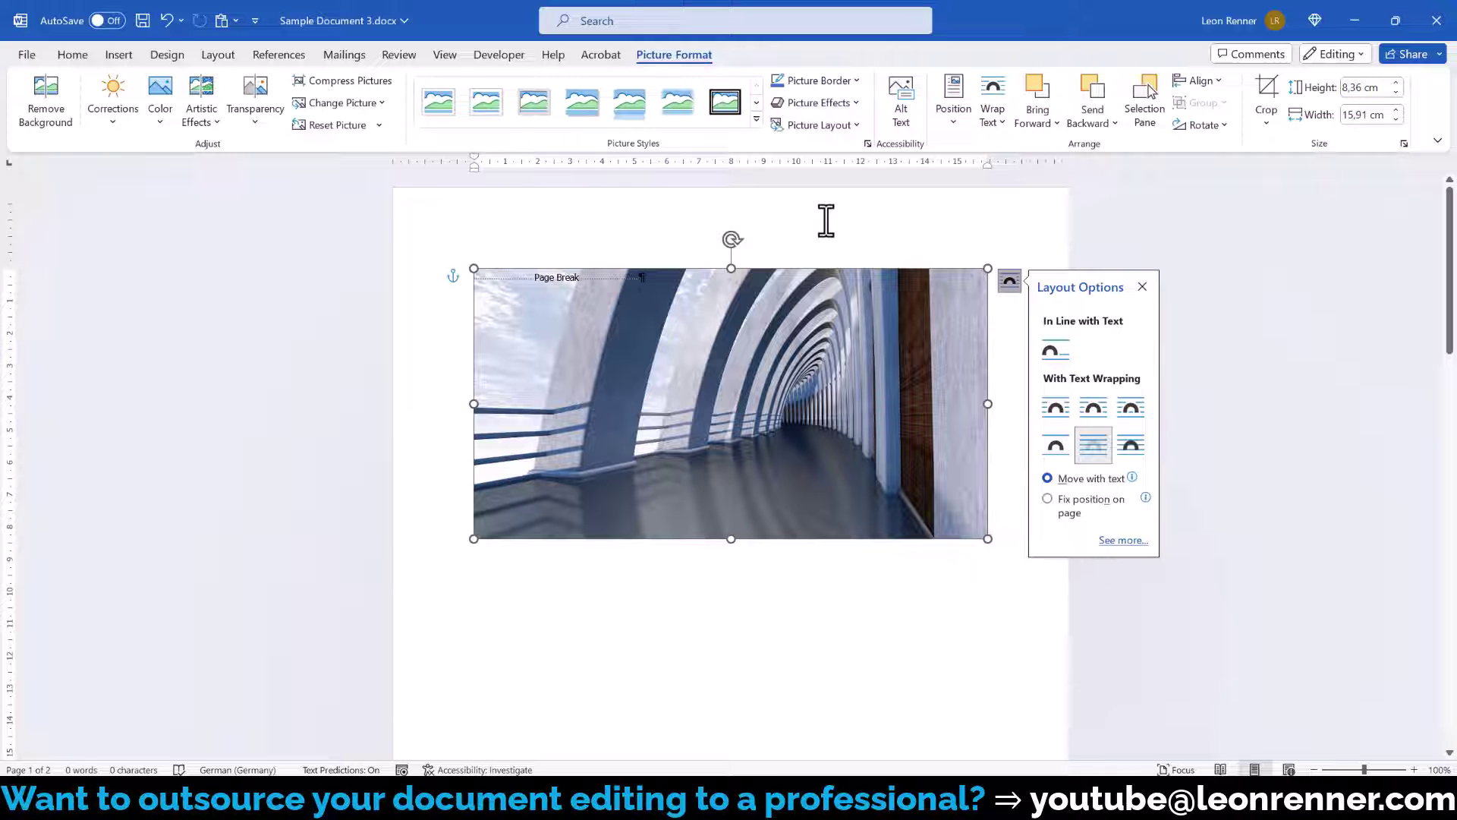
click(201, 46)
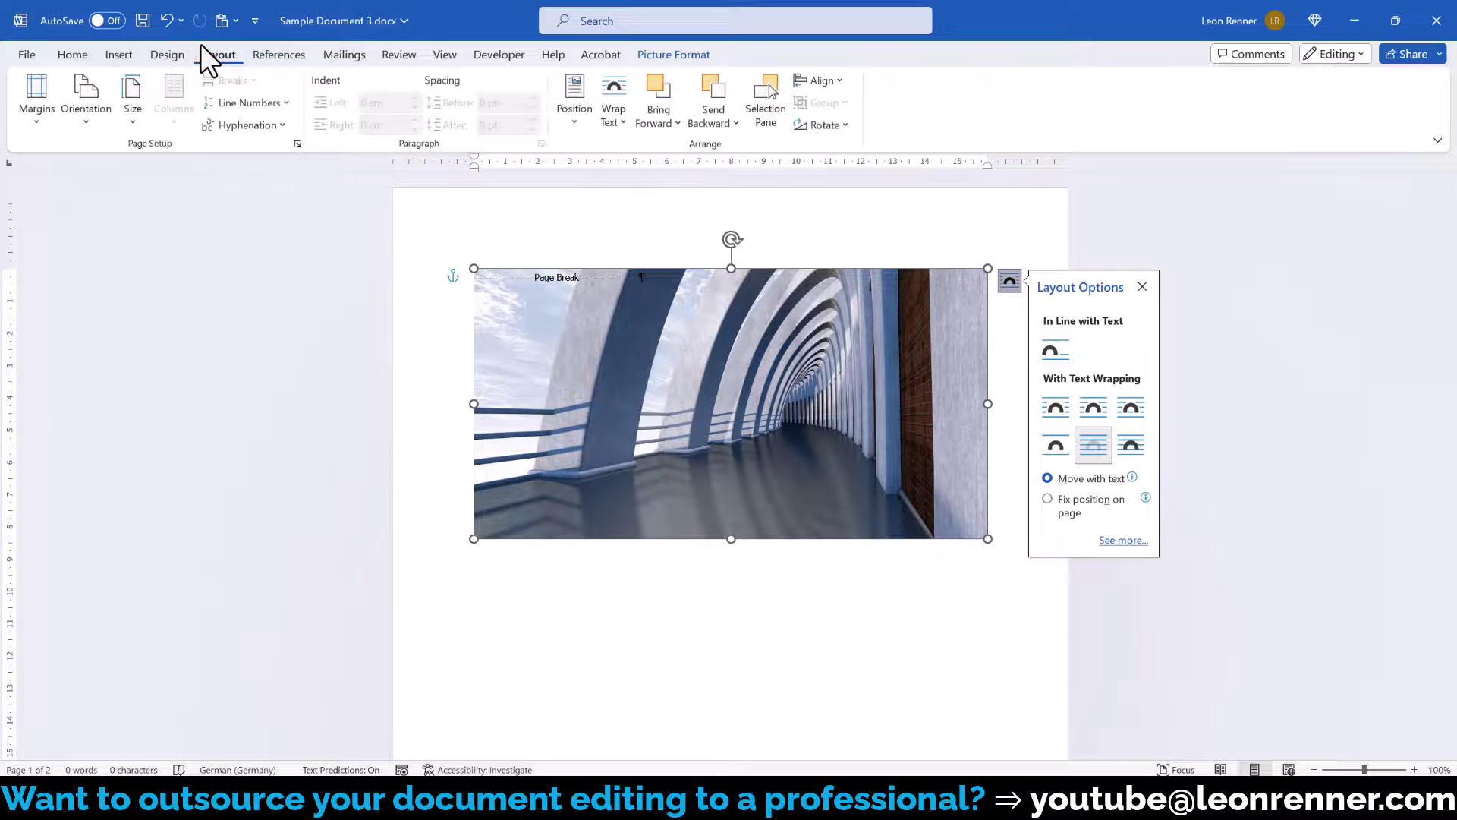
Step: Resize the photo to 29,7 cm tall (56,52 cm wide)
click(132, 114)
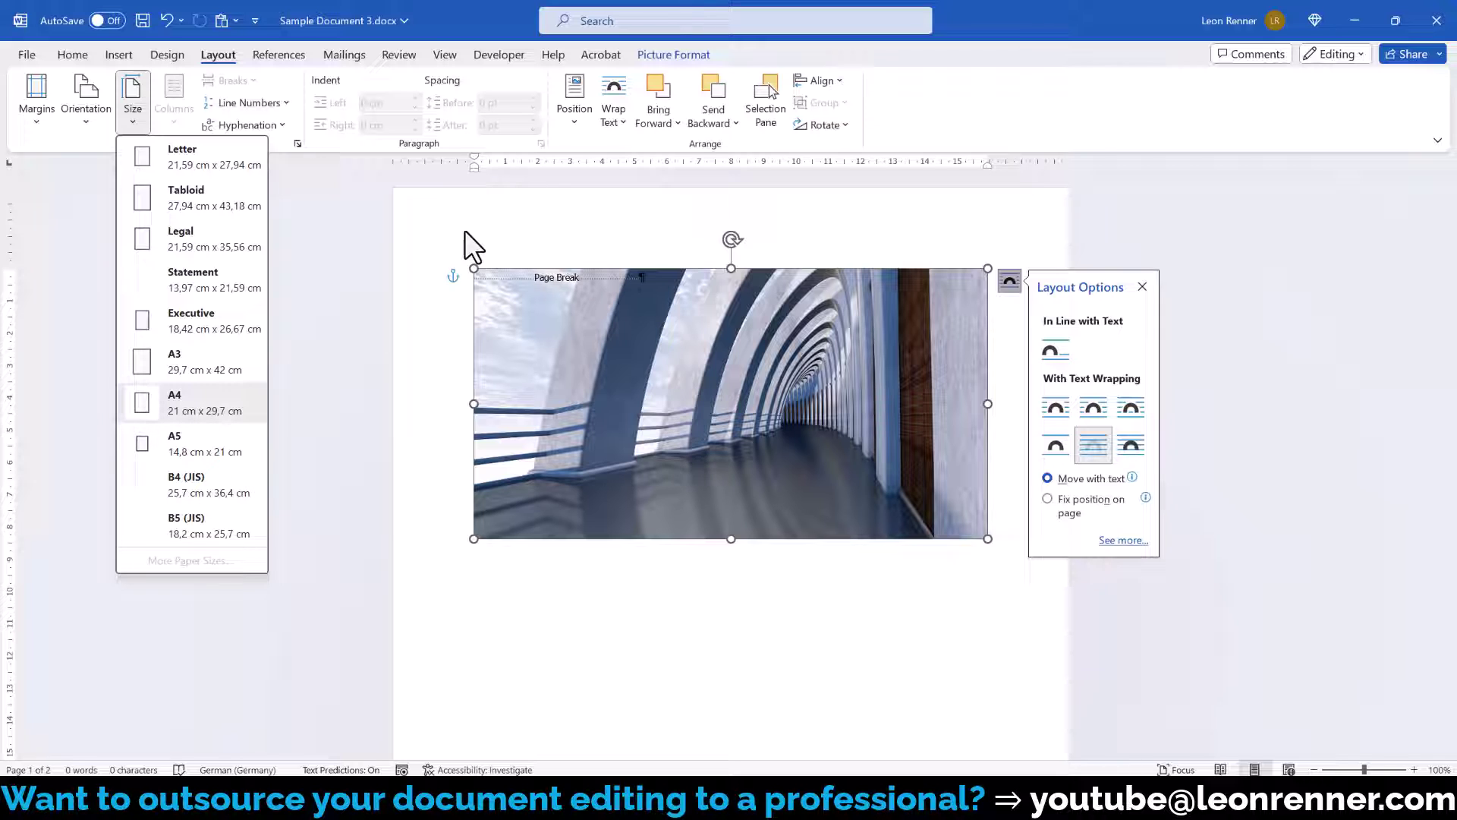
click(680, 54)
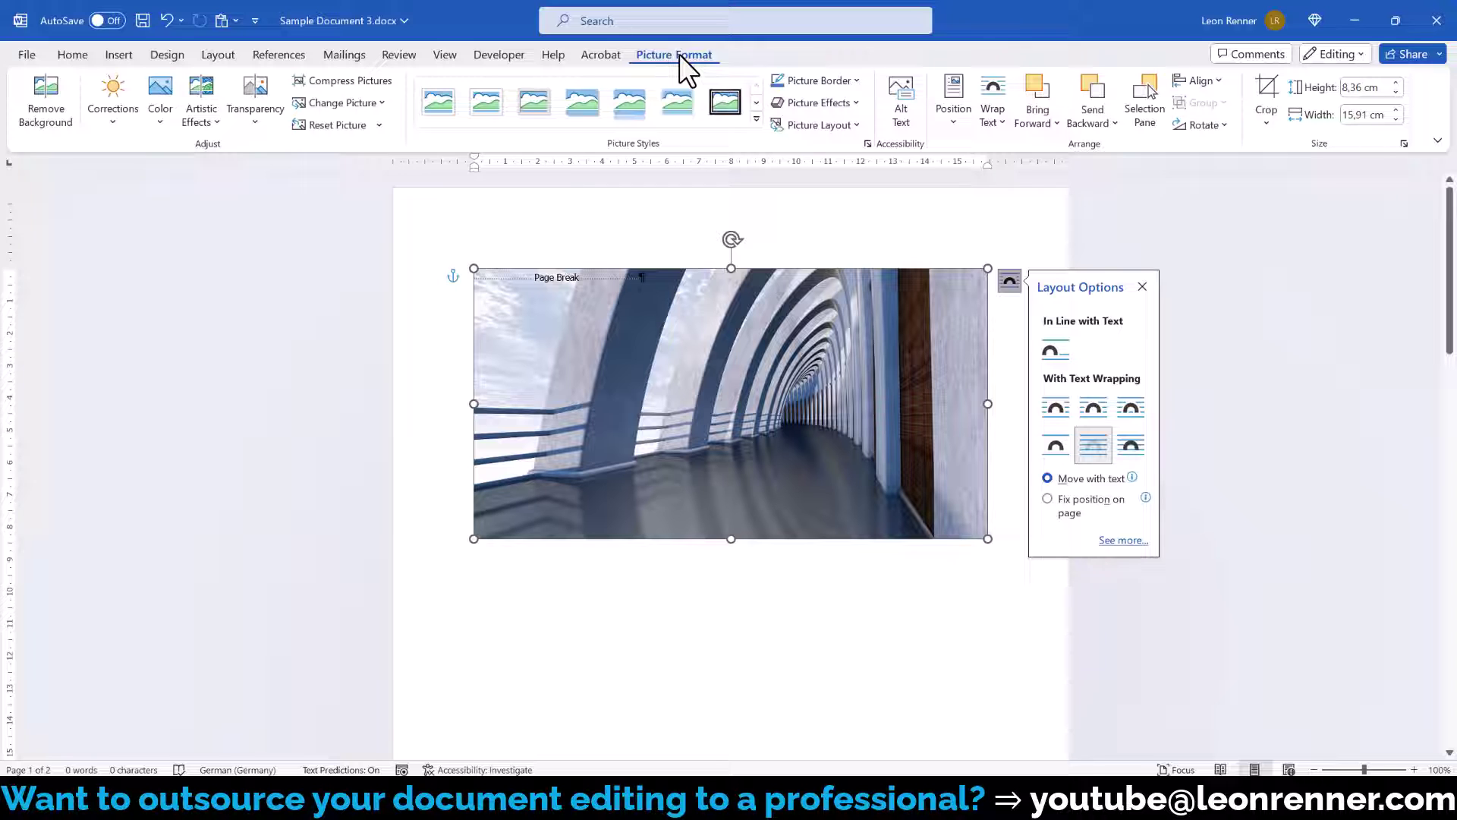
click(1355, 88)
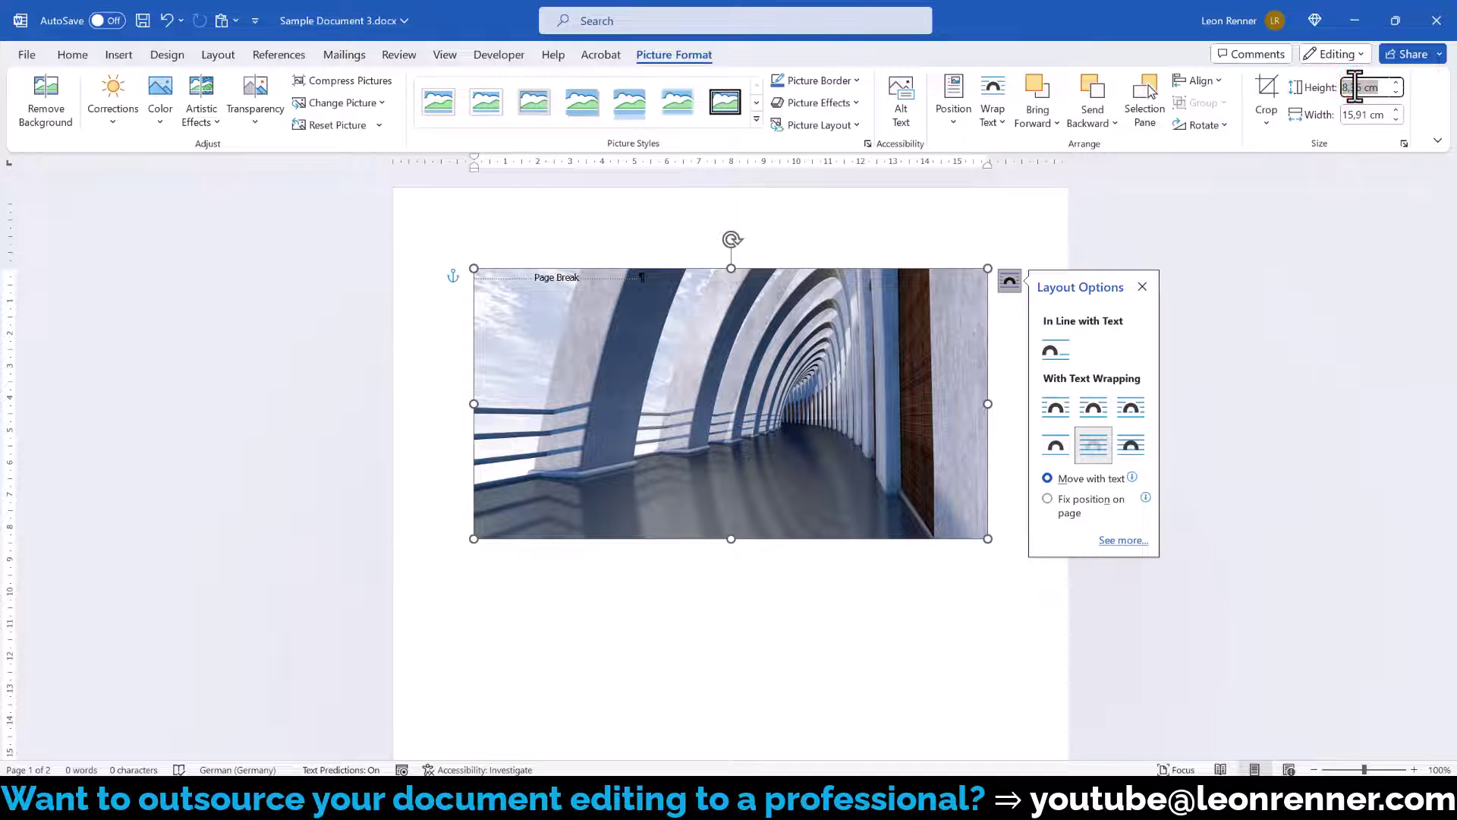
text(29,7)
key(Return)
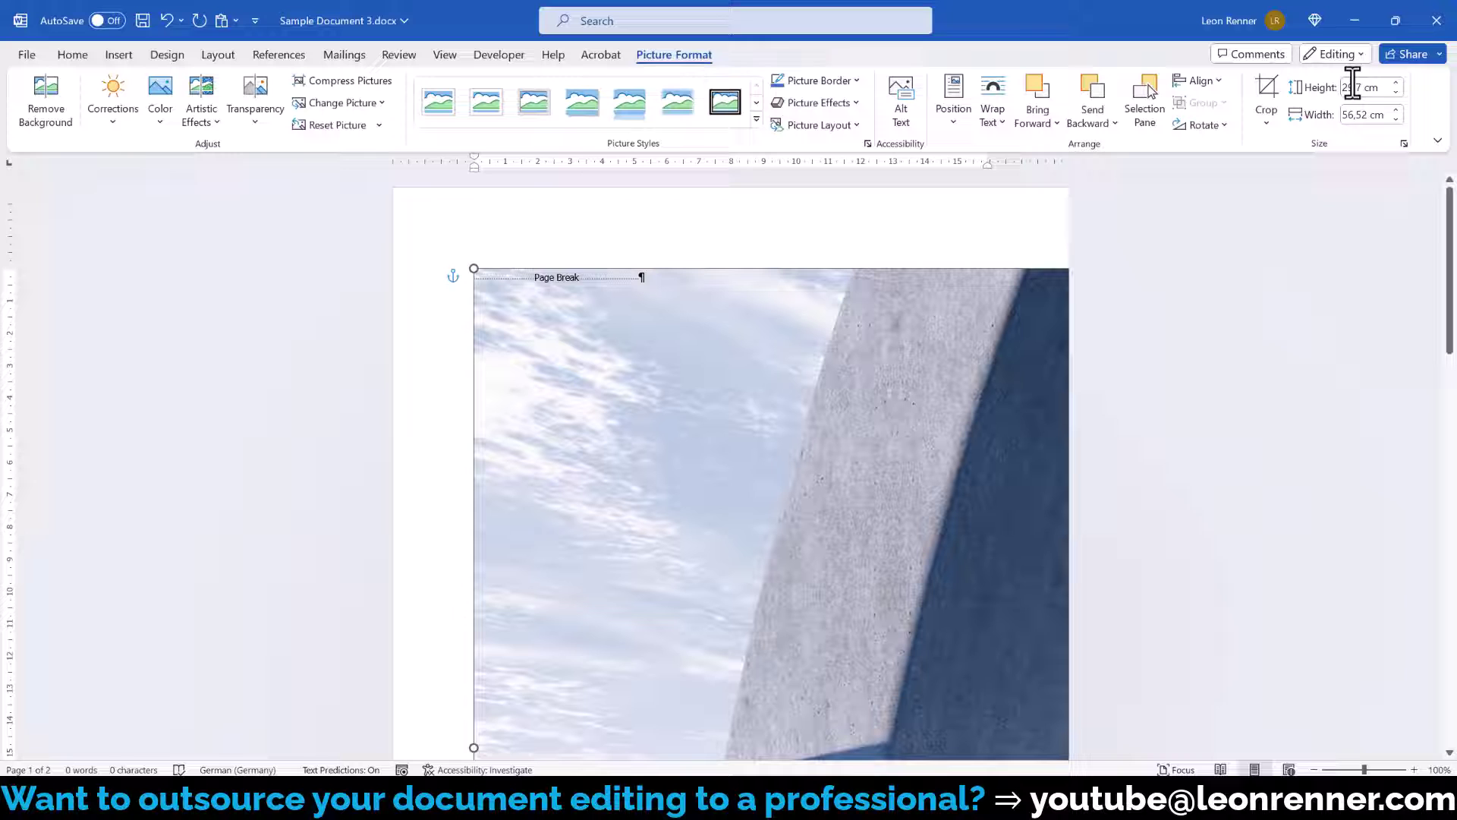
Step: Drag the photo so the tunnel of arches fills page one
ctrl+scroll(1110, 464, down, 4)
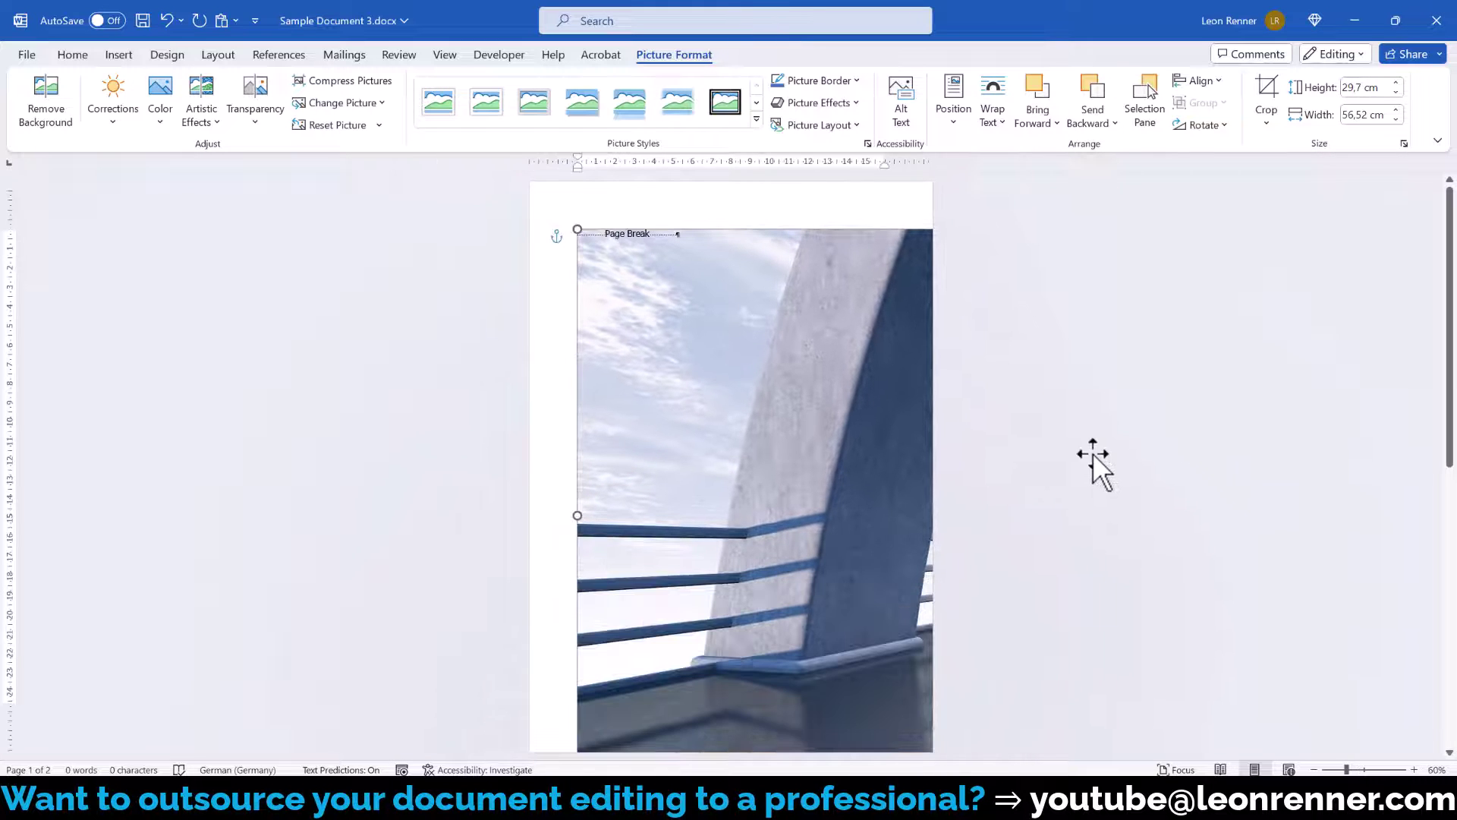
ctrl+scroll(1020, 430, down, 1)
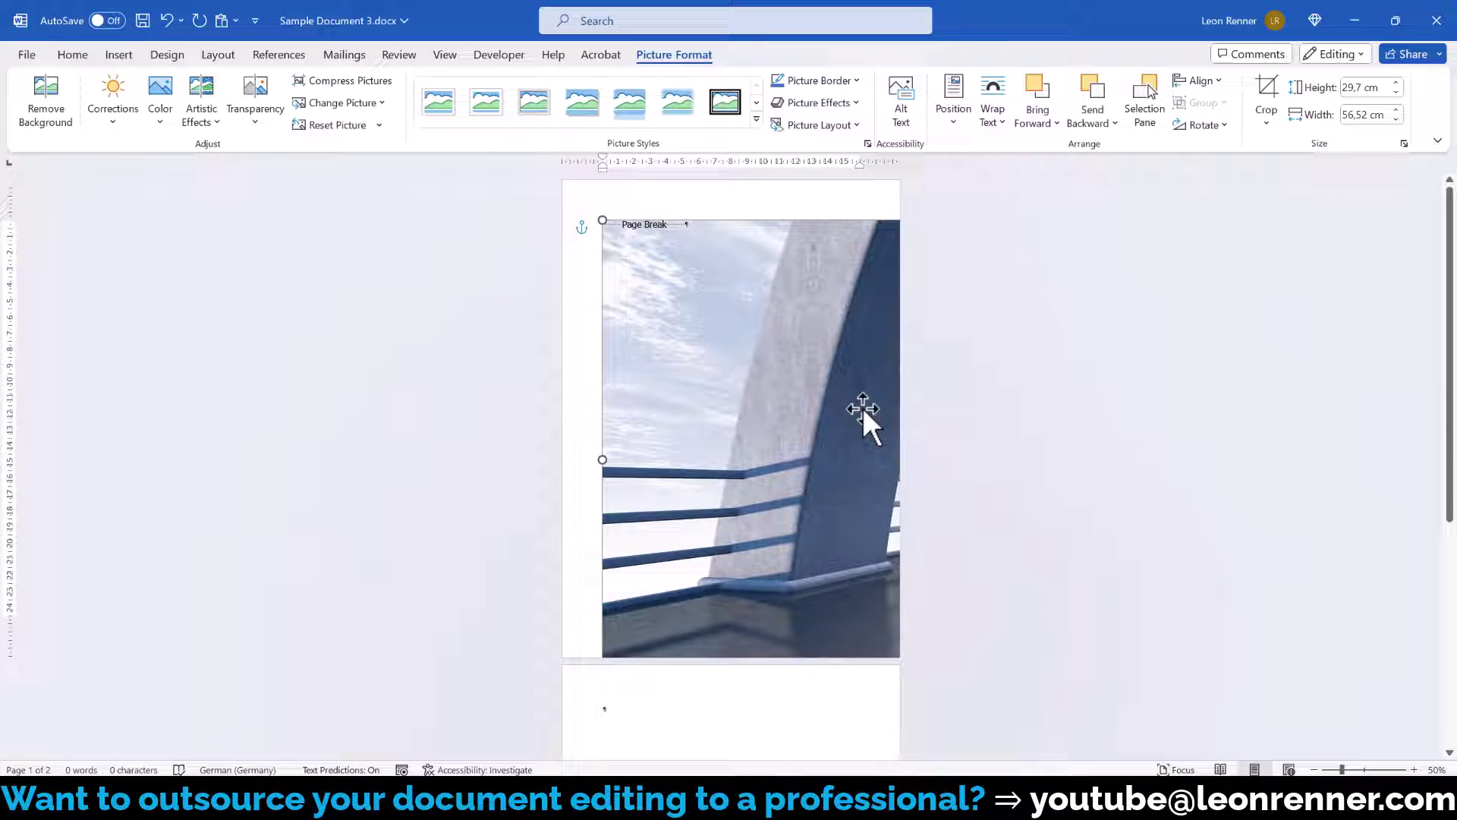
drag(863, 410, 563, 348)
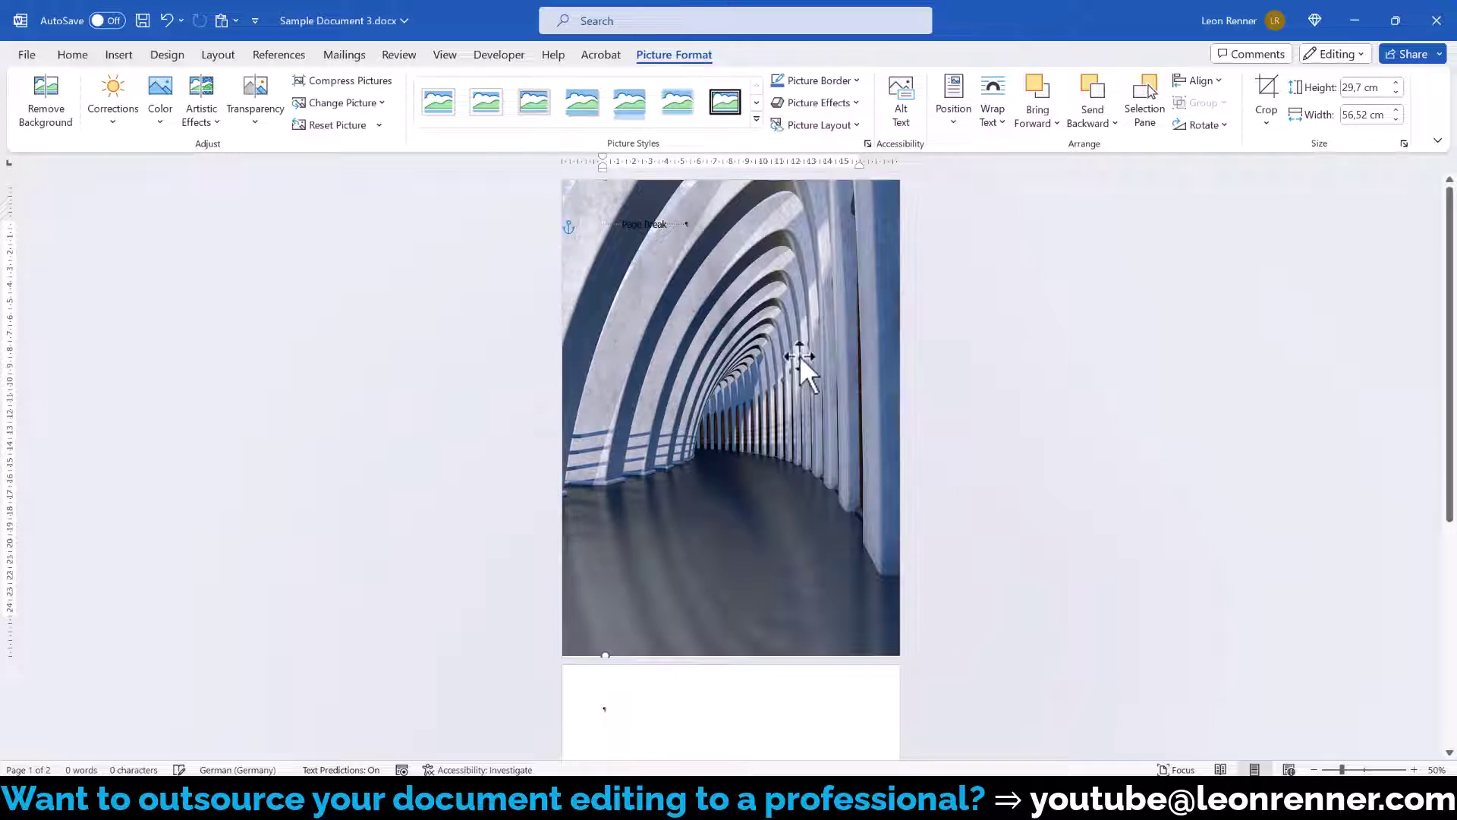
mouse_move(797, 364)
mouse_down()
mouse_move(807, 359)
mouse_move(790, 353)
mouse_move(809, 363)
mouse_up()
Step: Align the photo relative to the page and centre it vertically with Align Middle
click(1211, 84)
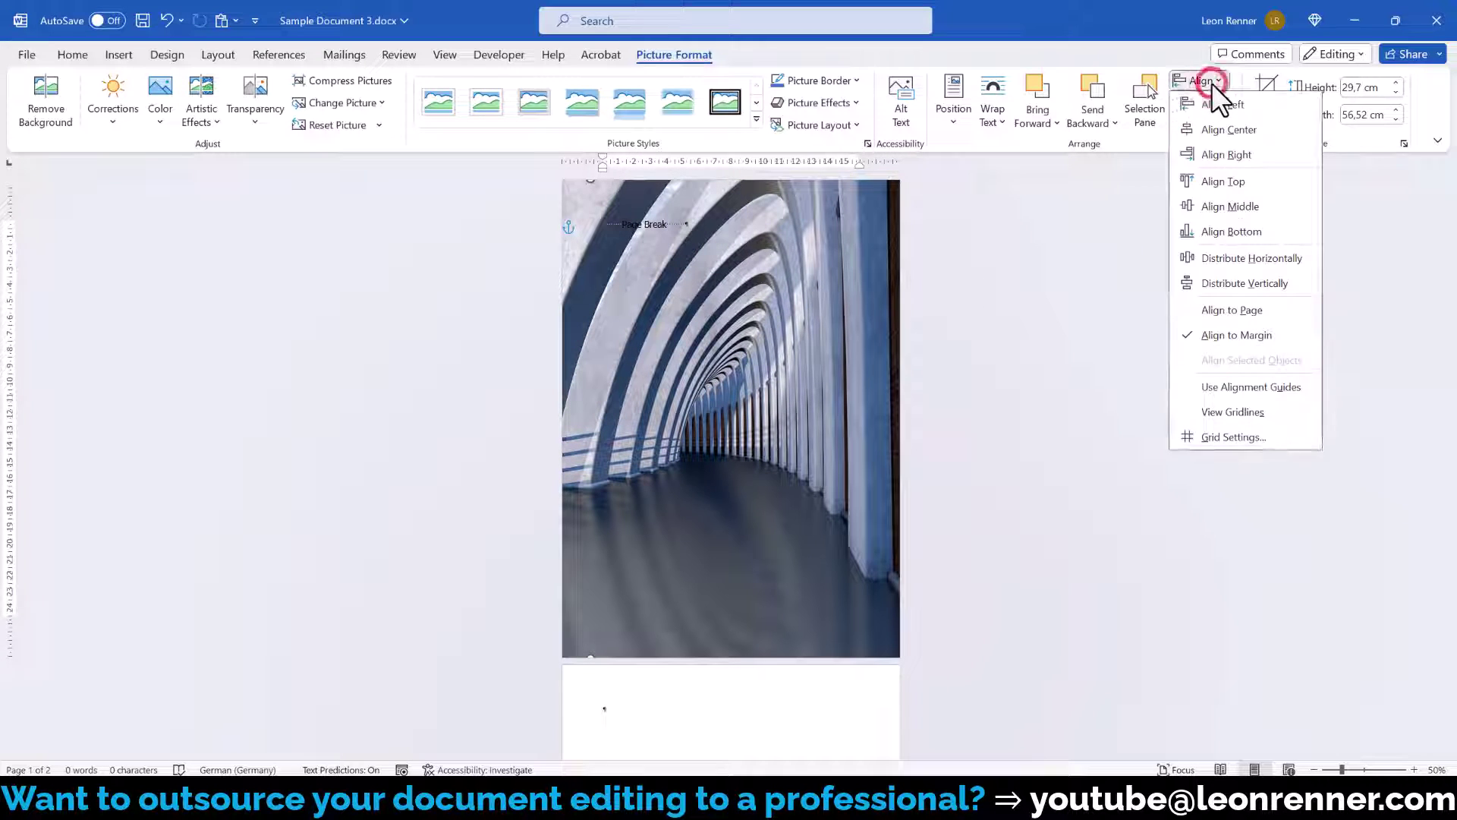
click(1227, 317)
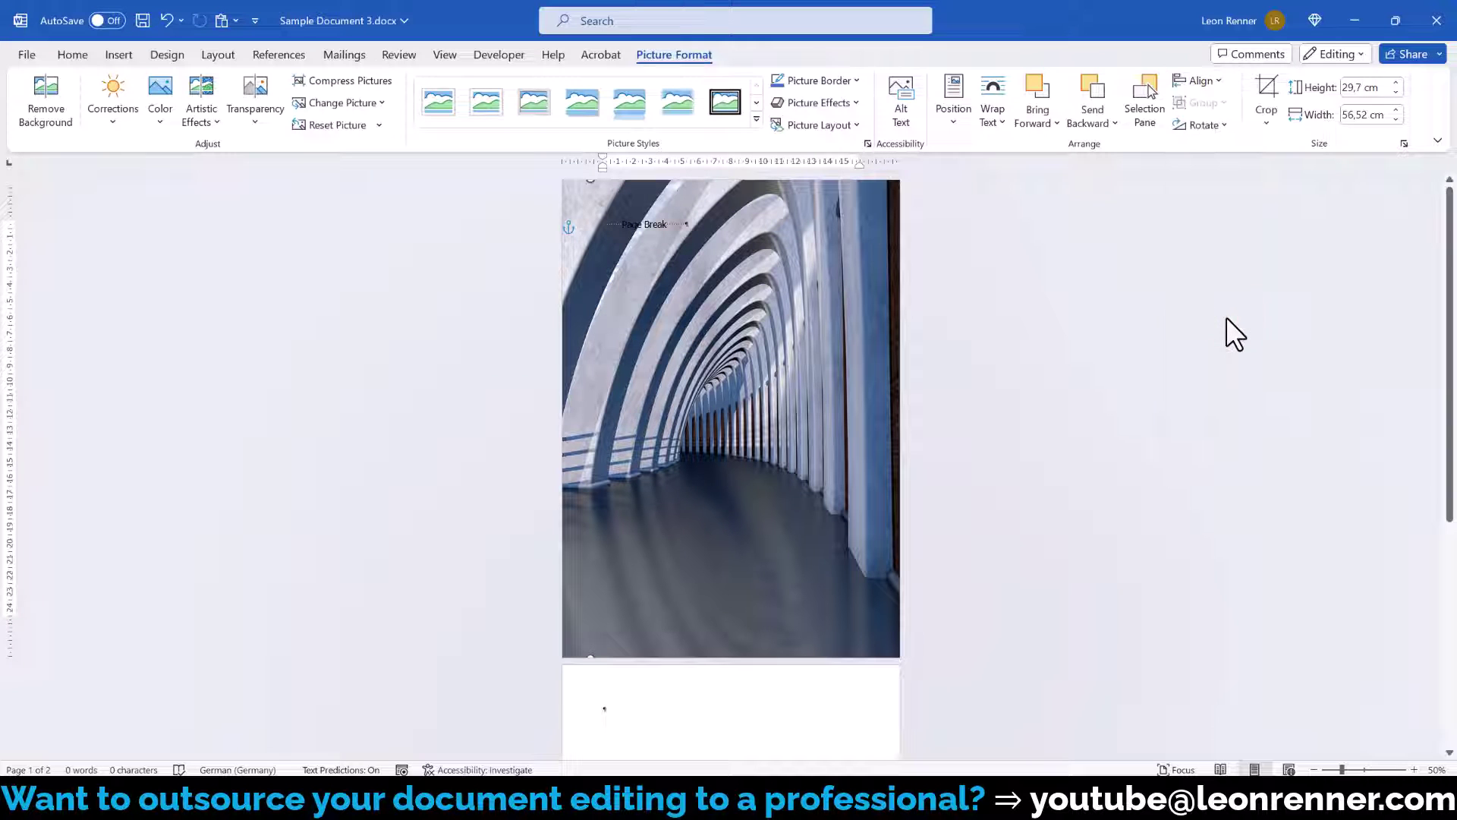
click(1204, 79)
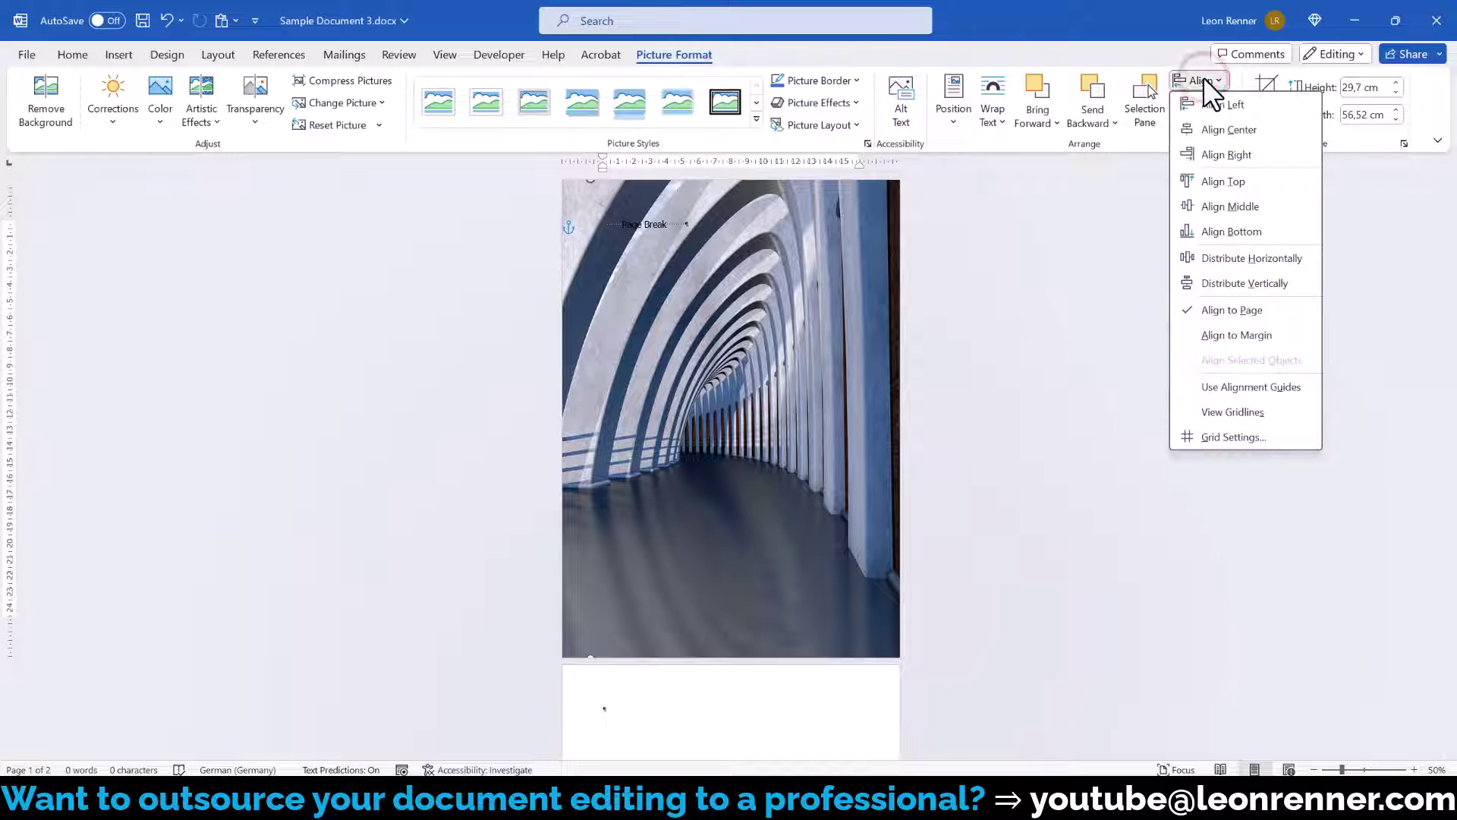
click(1210, 206)
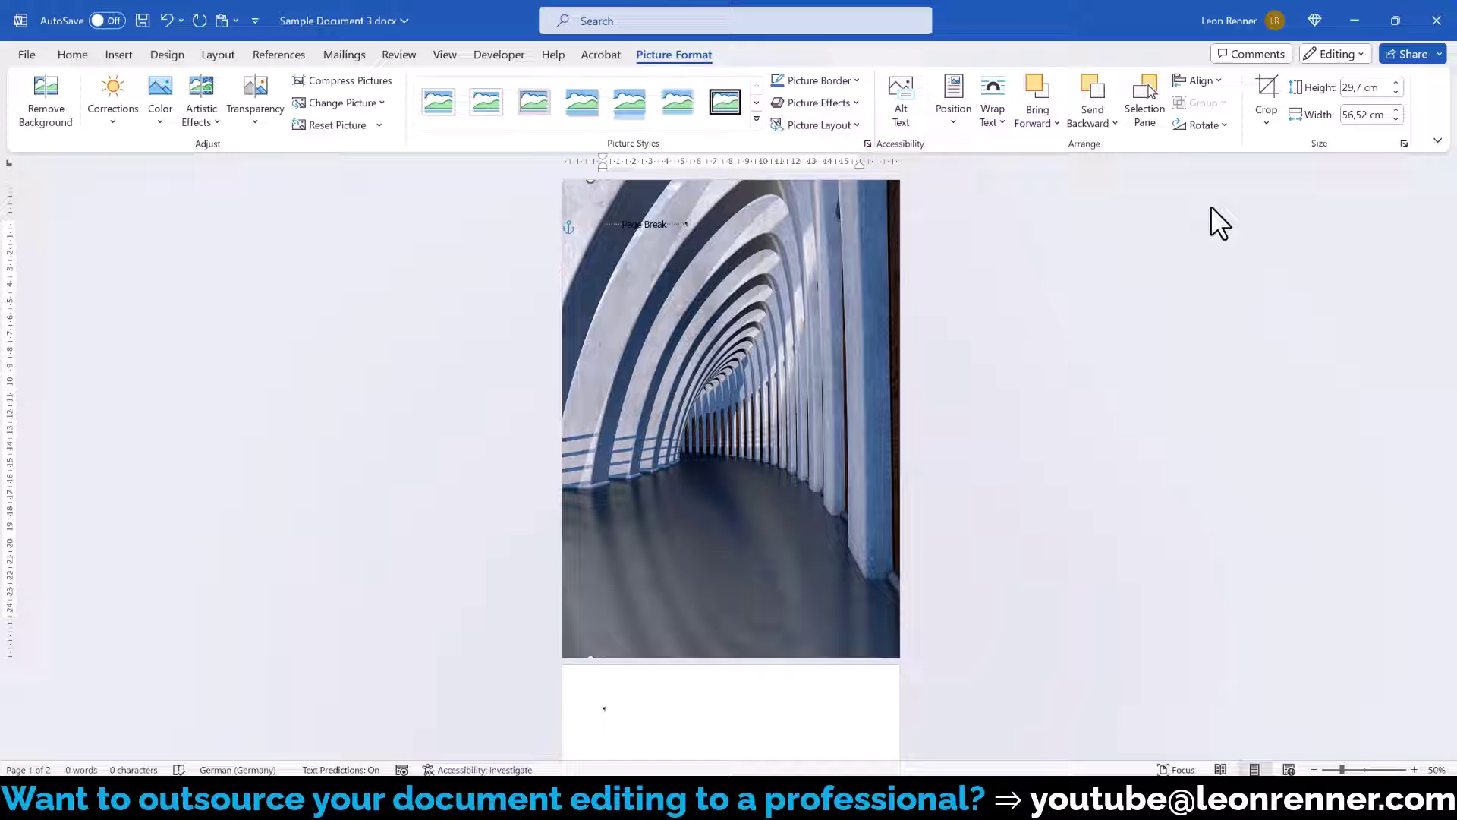
Step: Set the document's Title property to 'Cover Page'
click(24, 55)
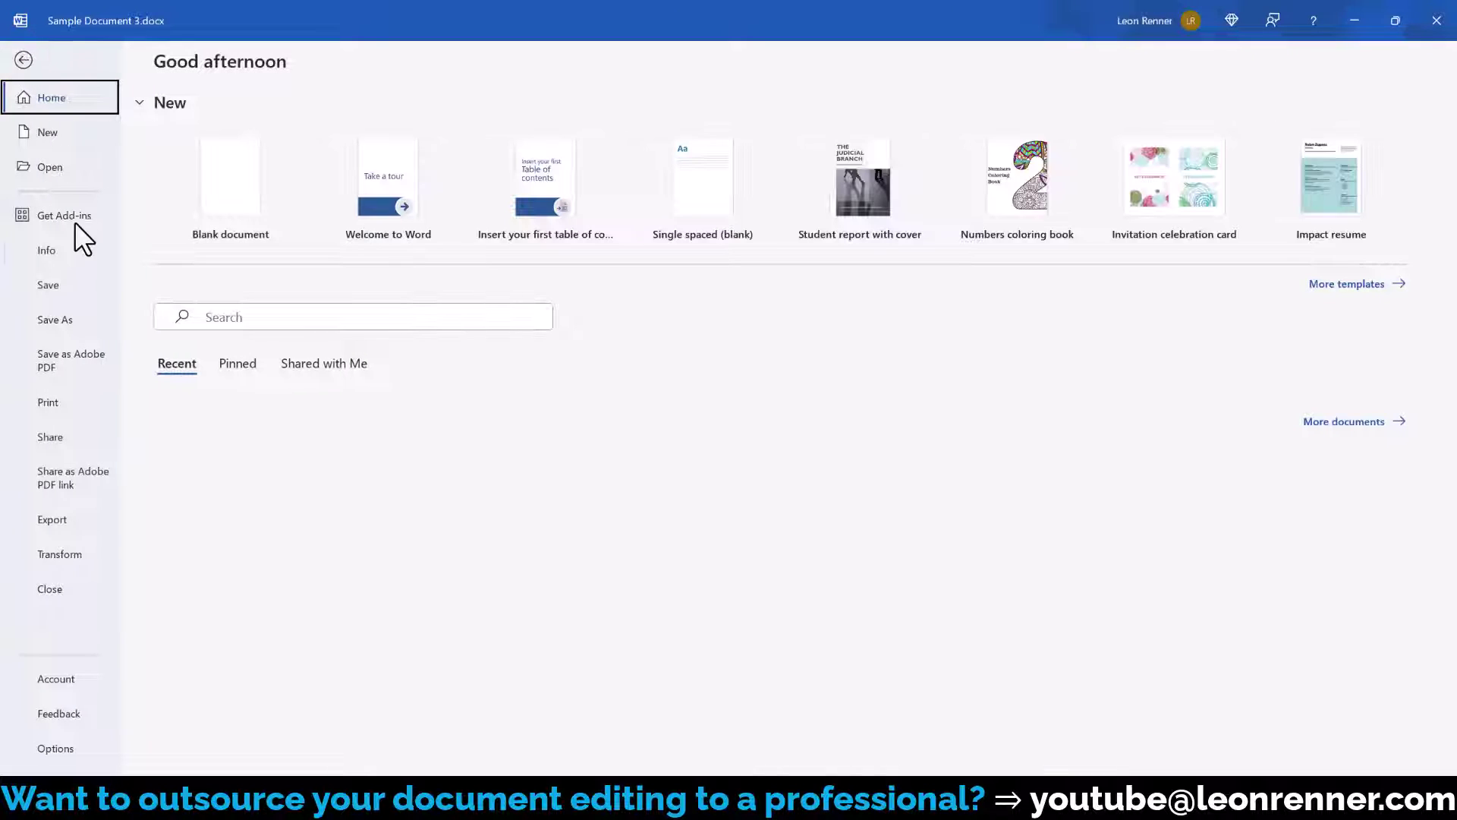
click(69, 253)
click(818, 298)
text(Co)
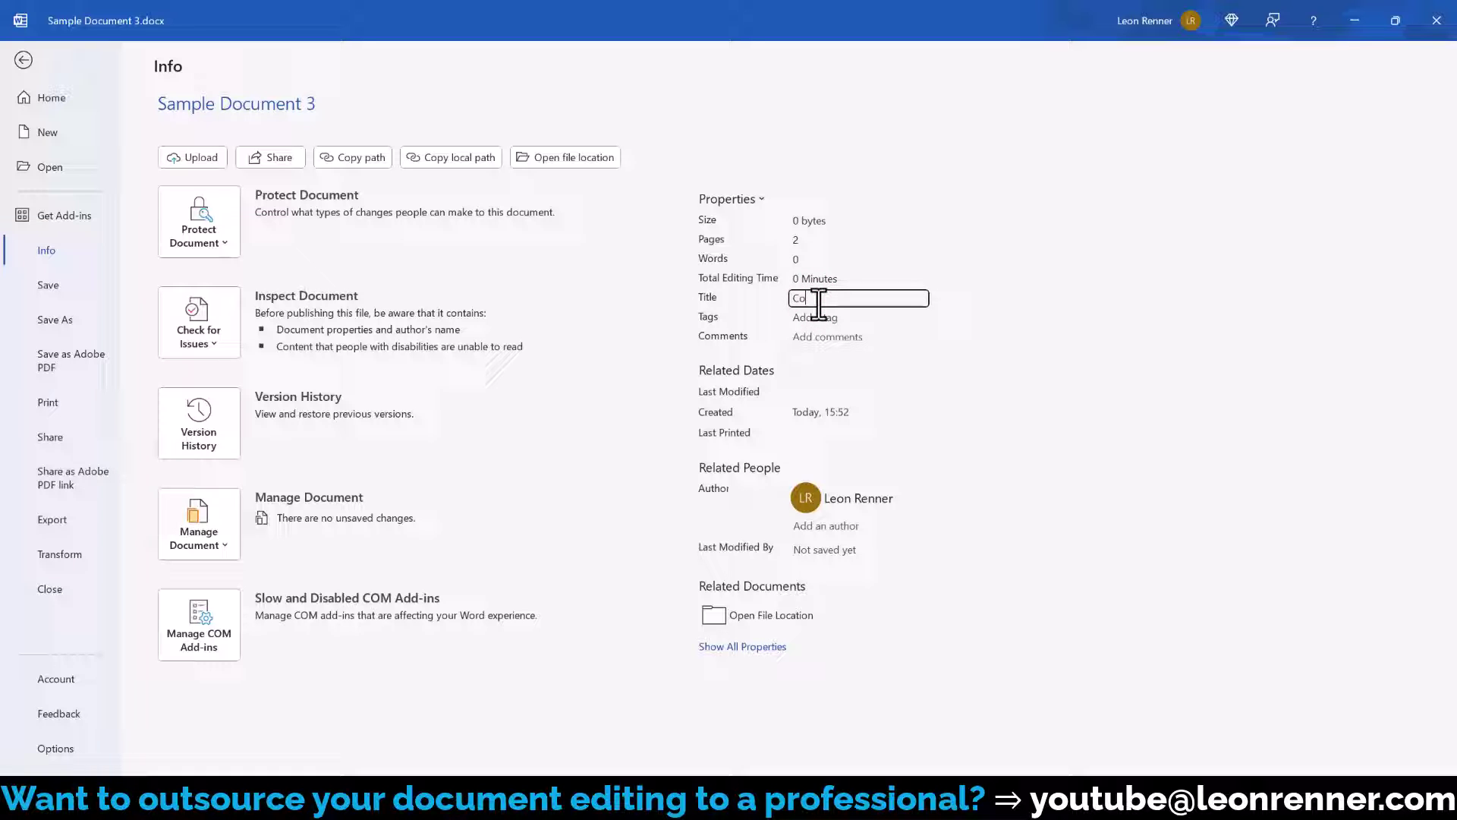
text(ver Page)
click(33, 63)
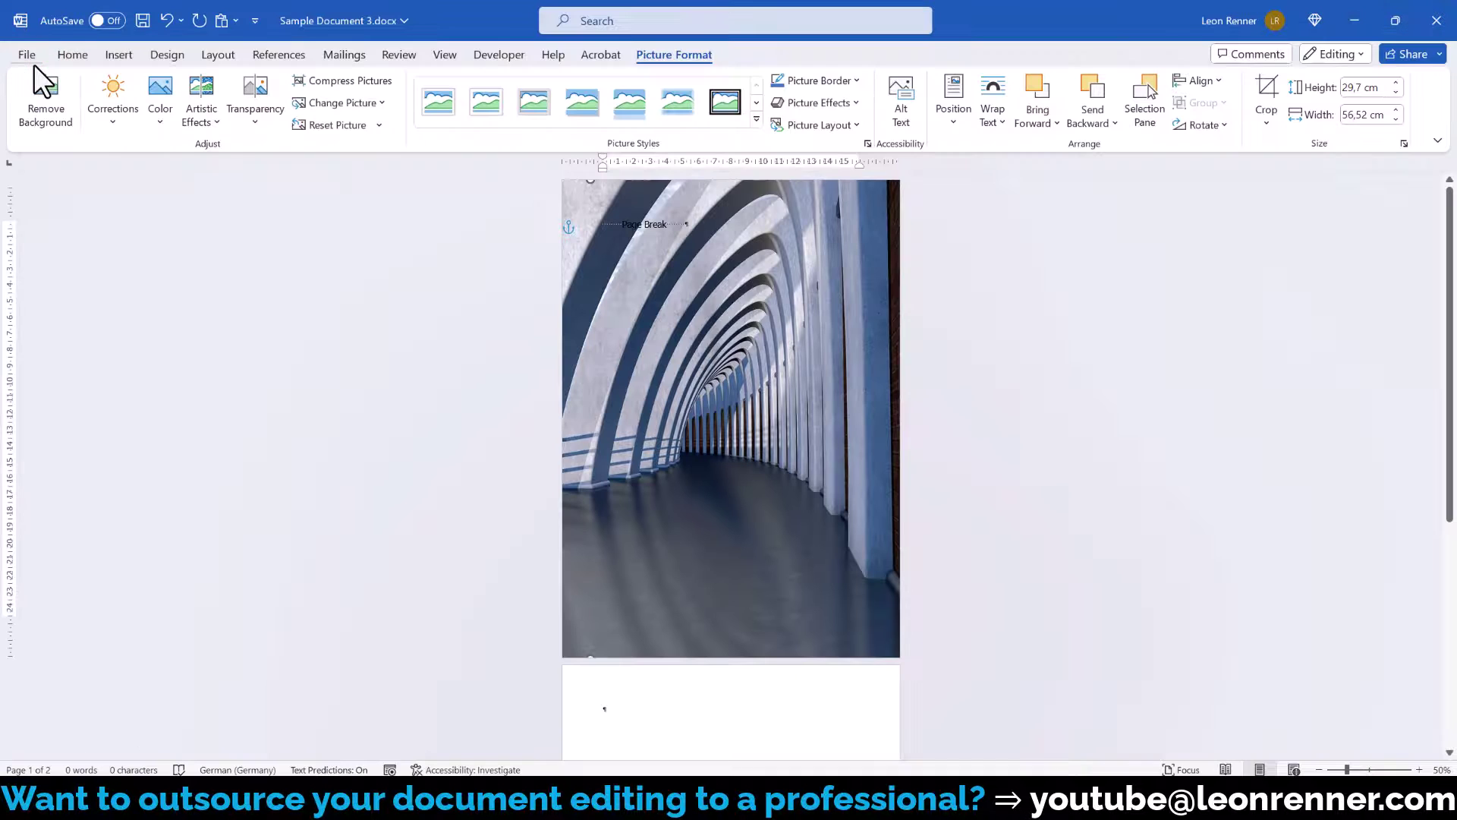
Step: Insert a simple text box holding the document Title field, reading 'Cover Page'
click(124, 61)
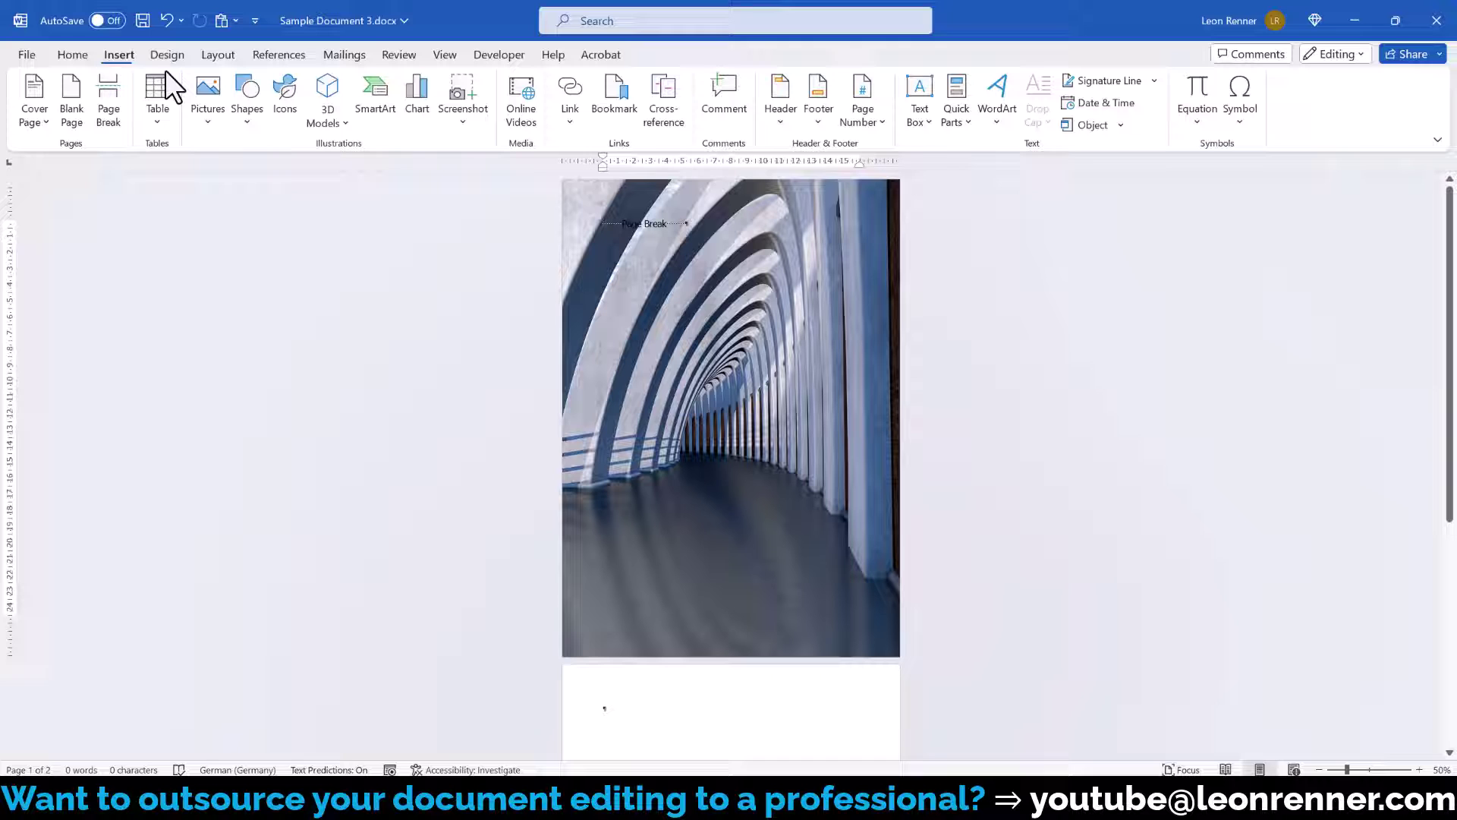
click(919, 114)
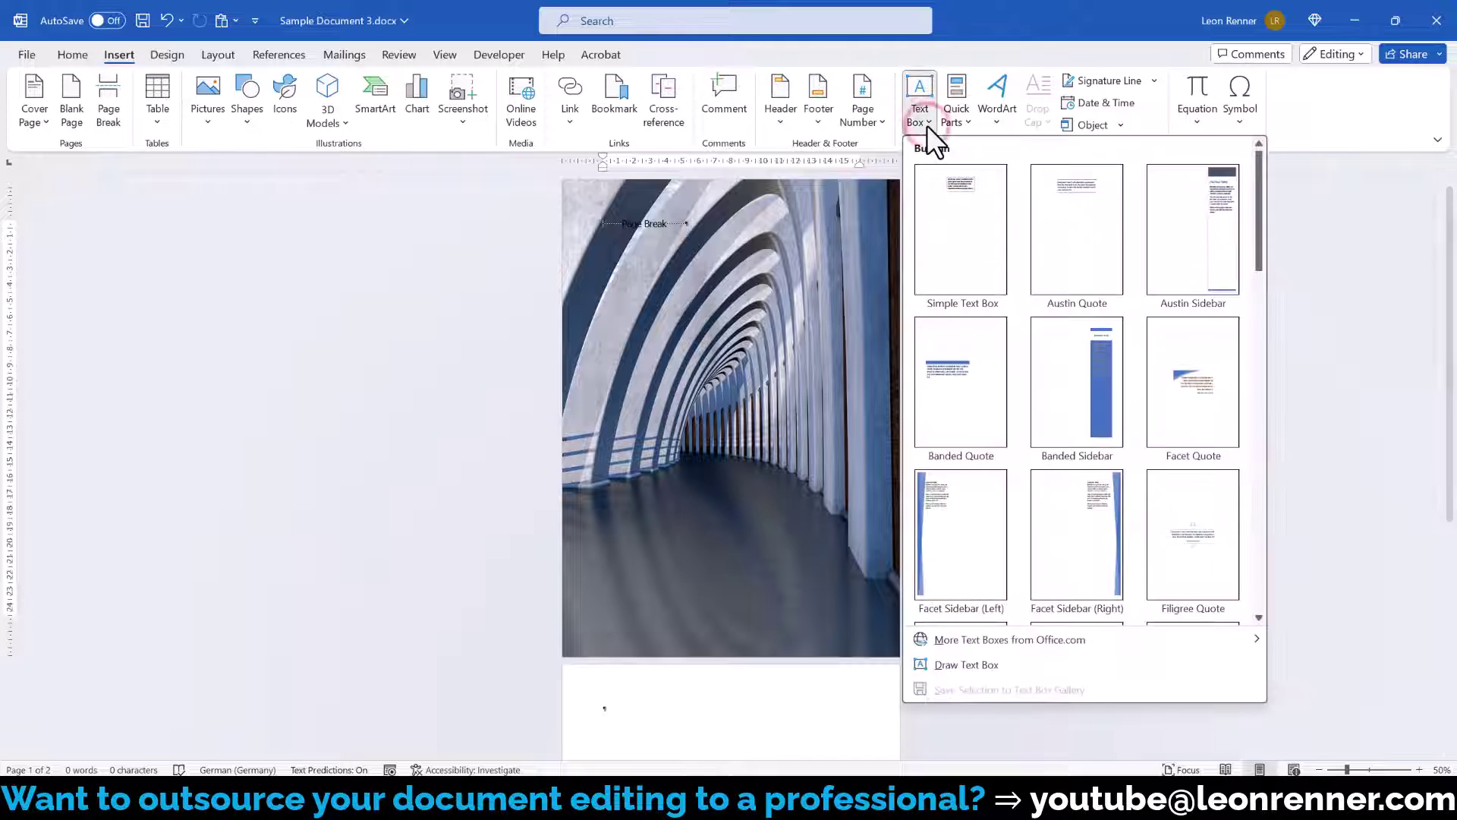
click(940, 225)
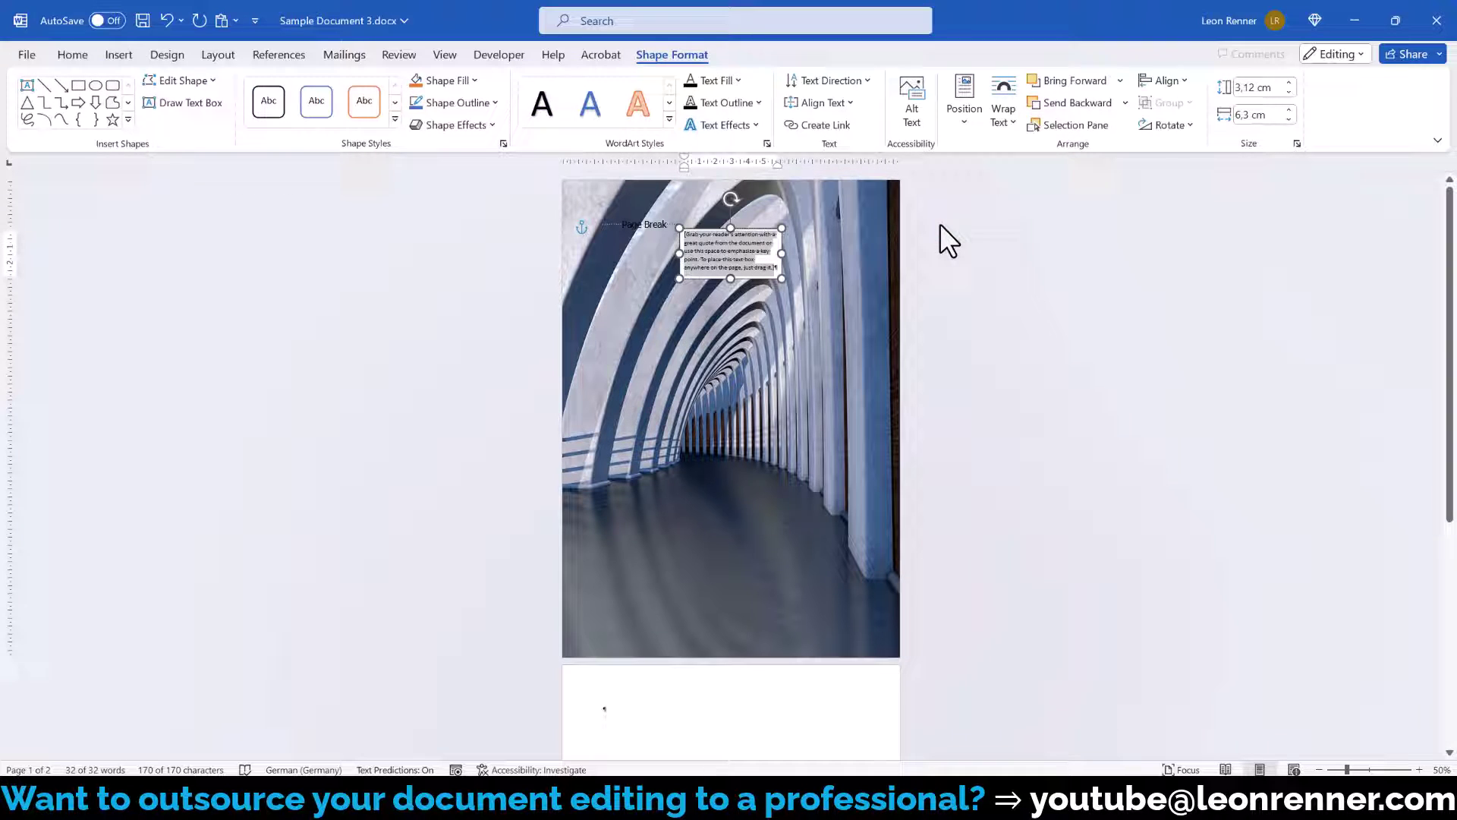
click(116, 54)
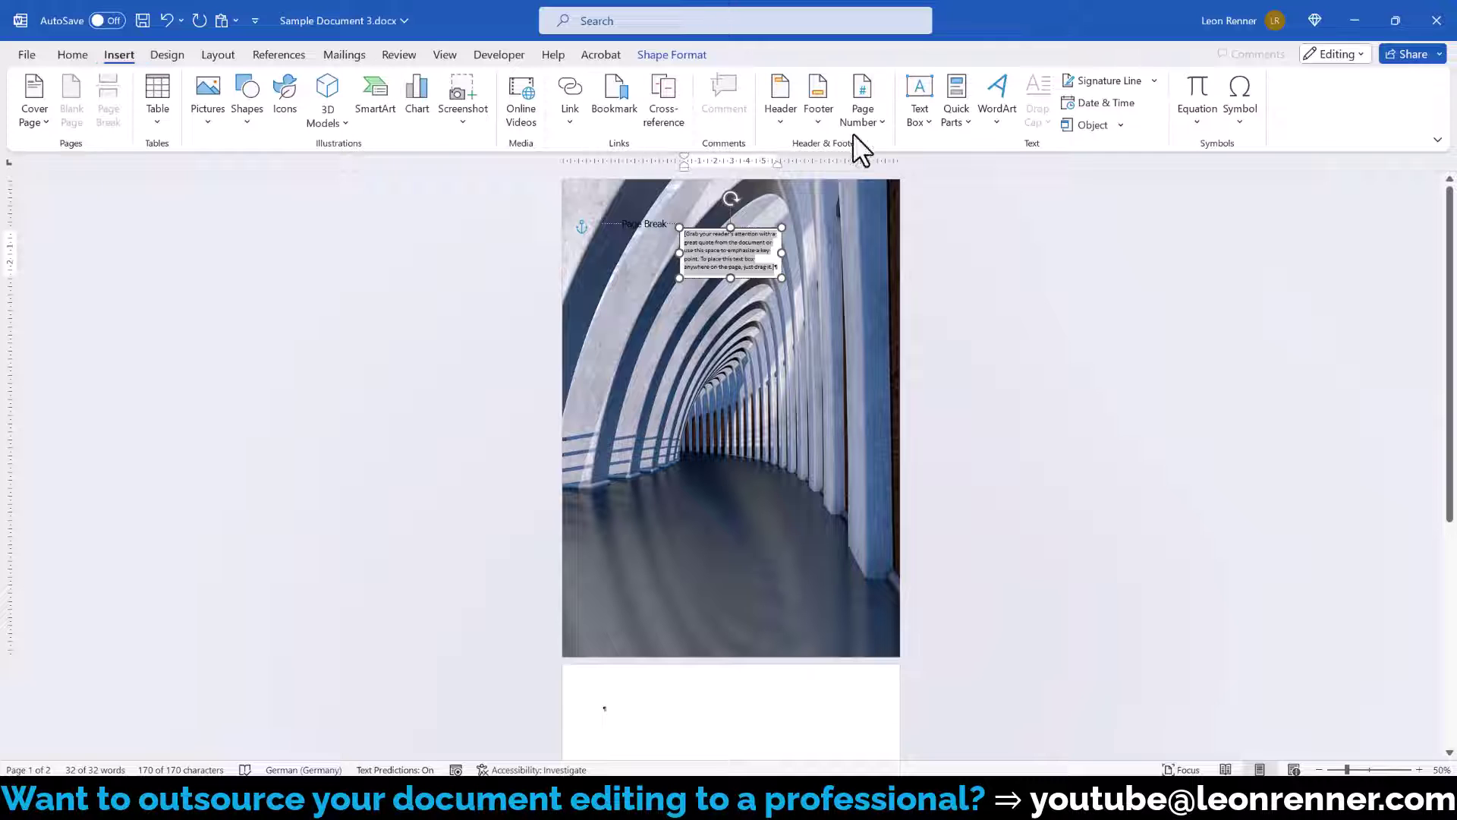
click(957, 120)
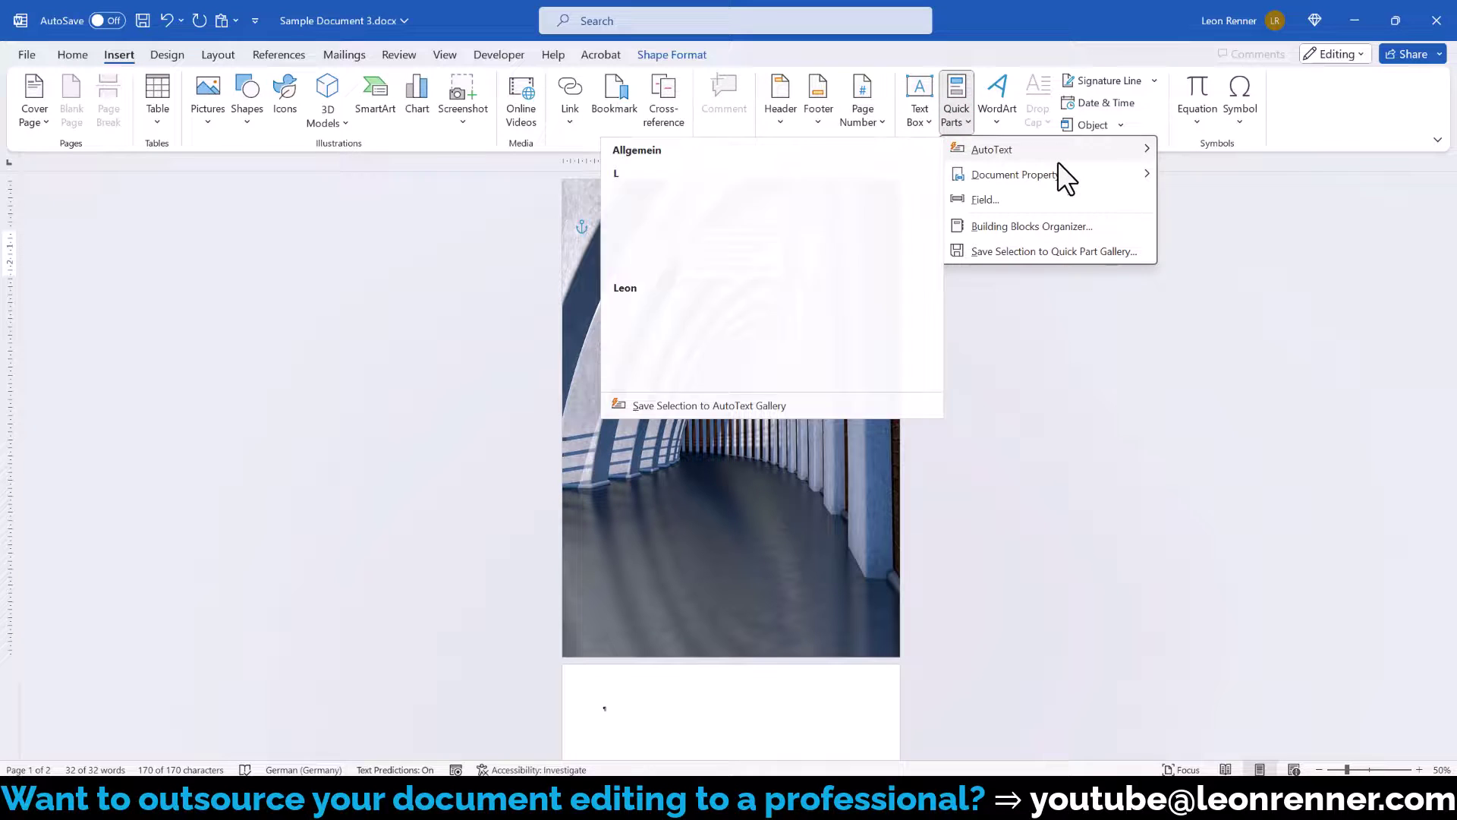
mouse_move(1063, 179)
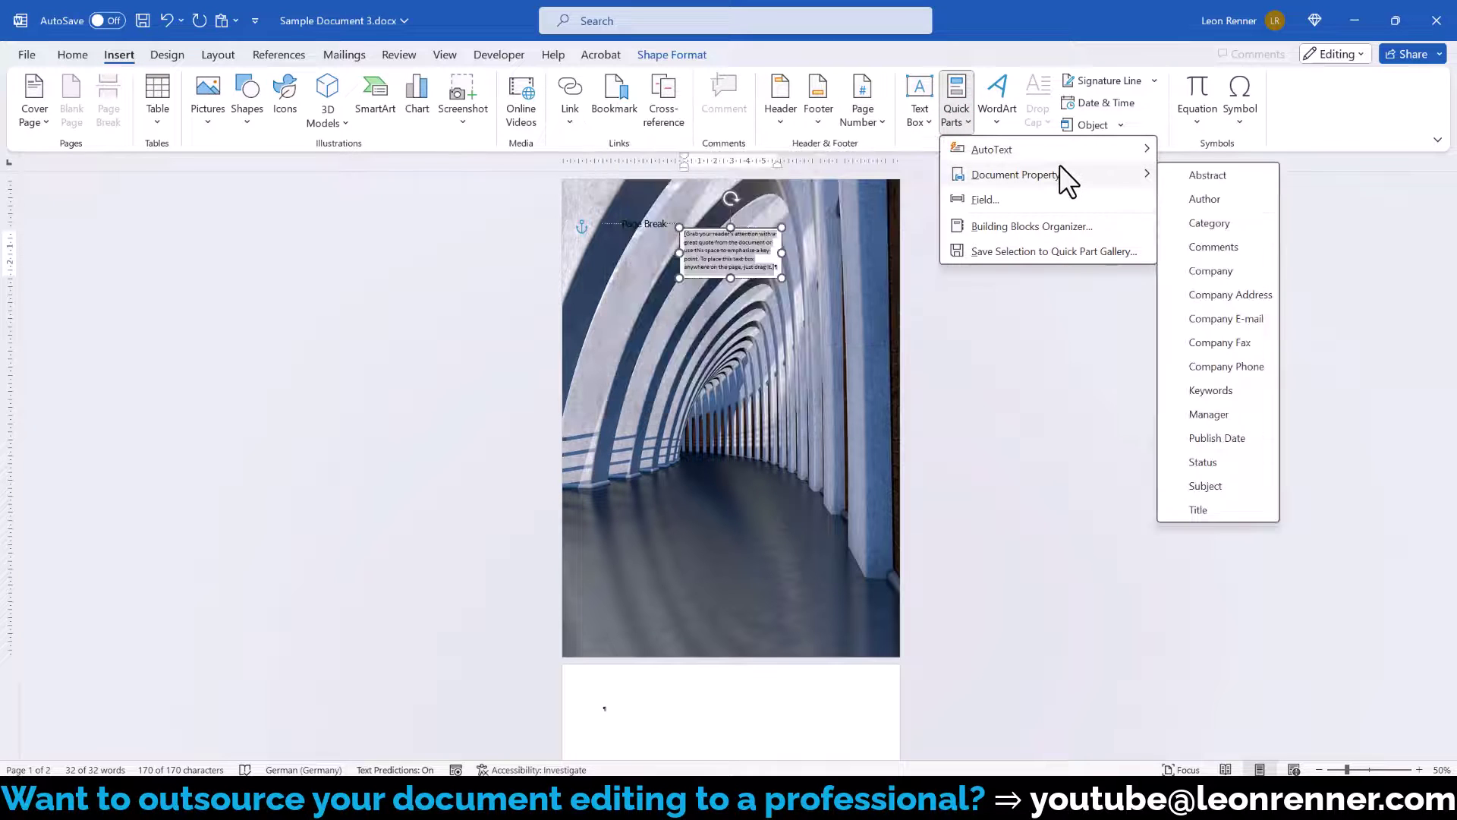
click(1222, 507)
scroll(722, 229, up, 6)
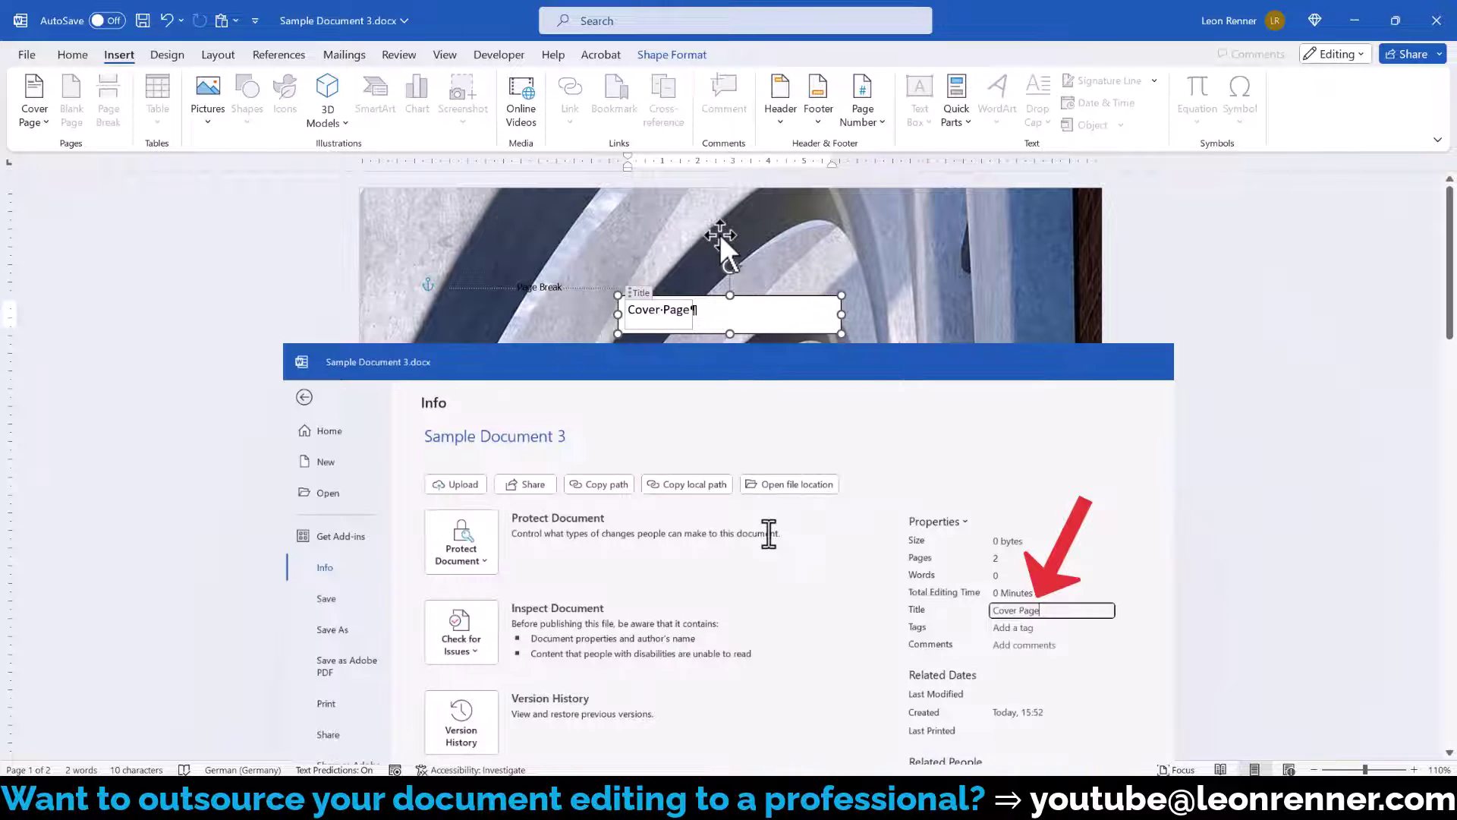
Step: Give the title text box a black fill and no outline
click(718, 334)
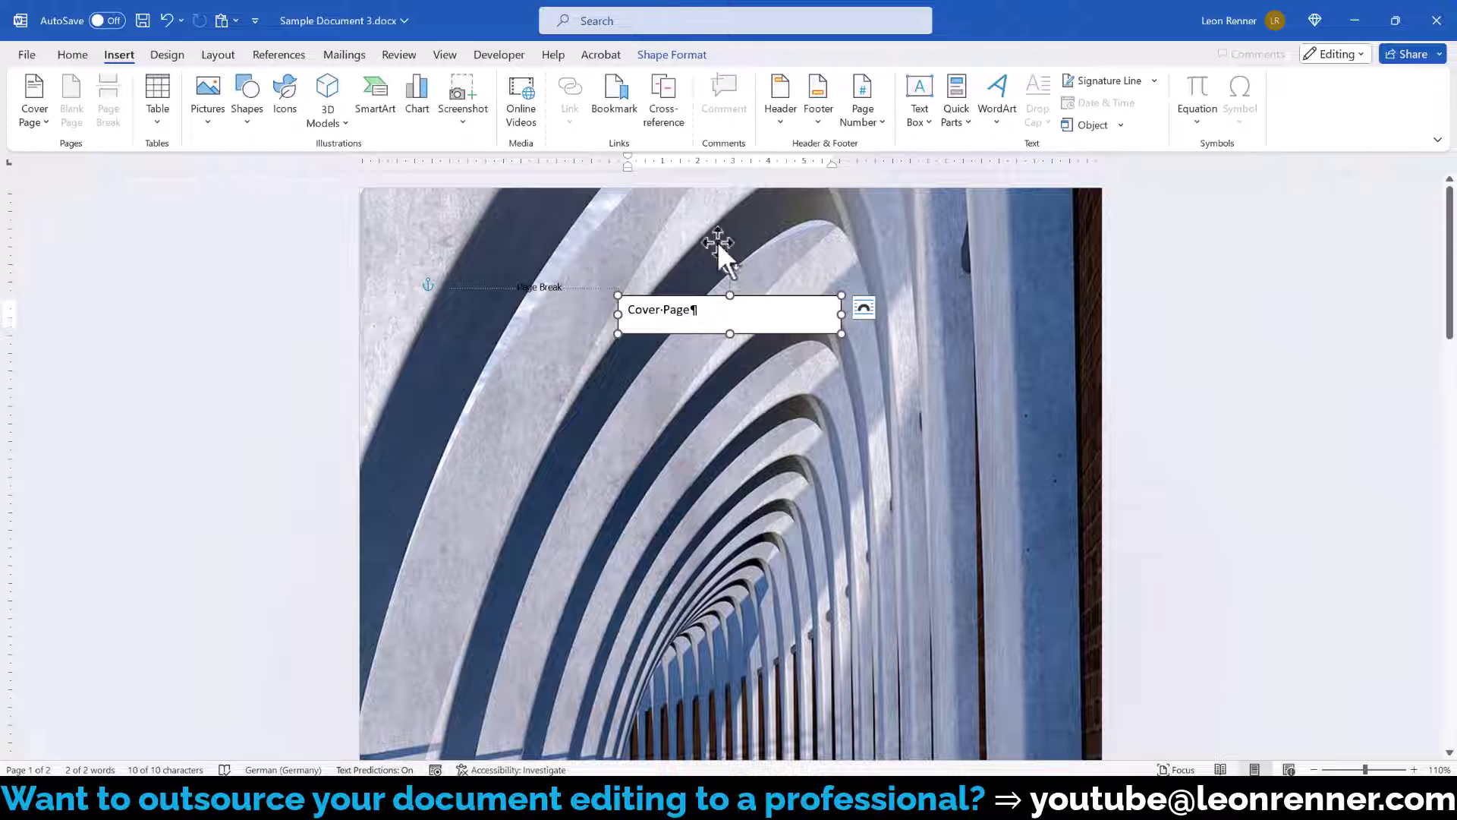
click(681, 58)
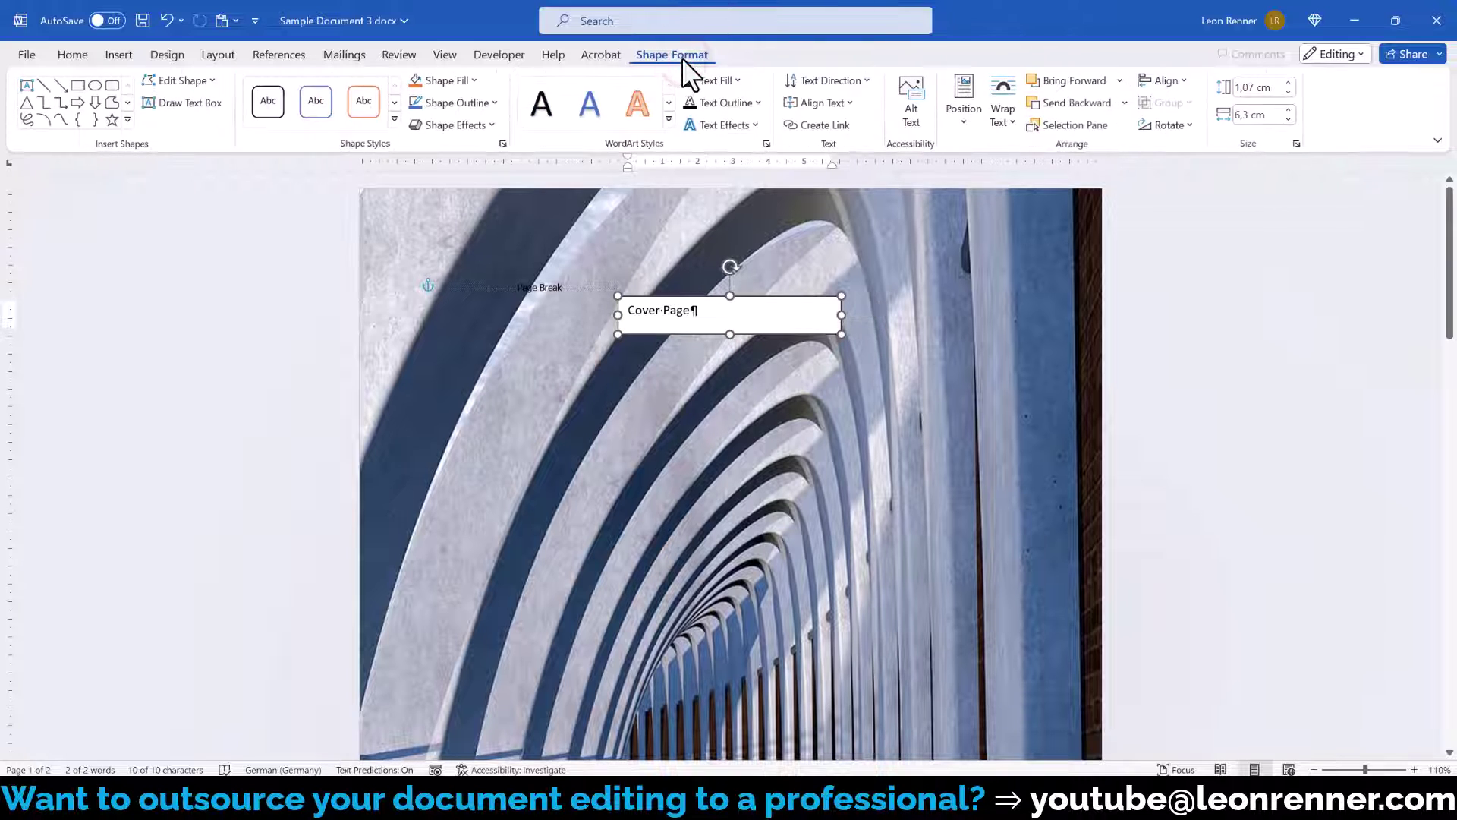
click(463, 108)
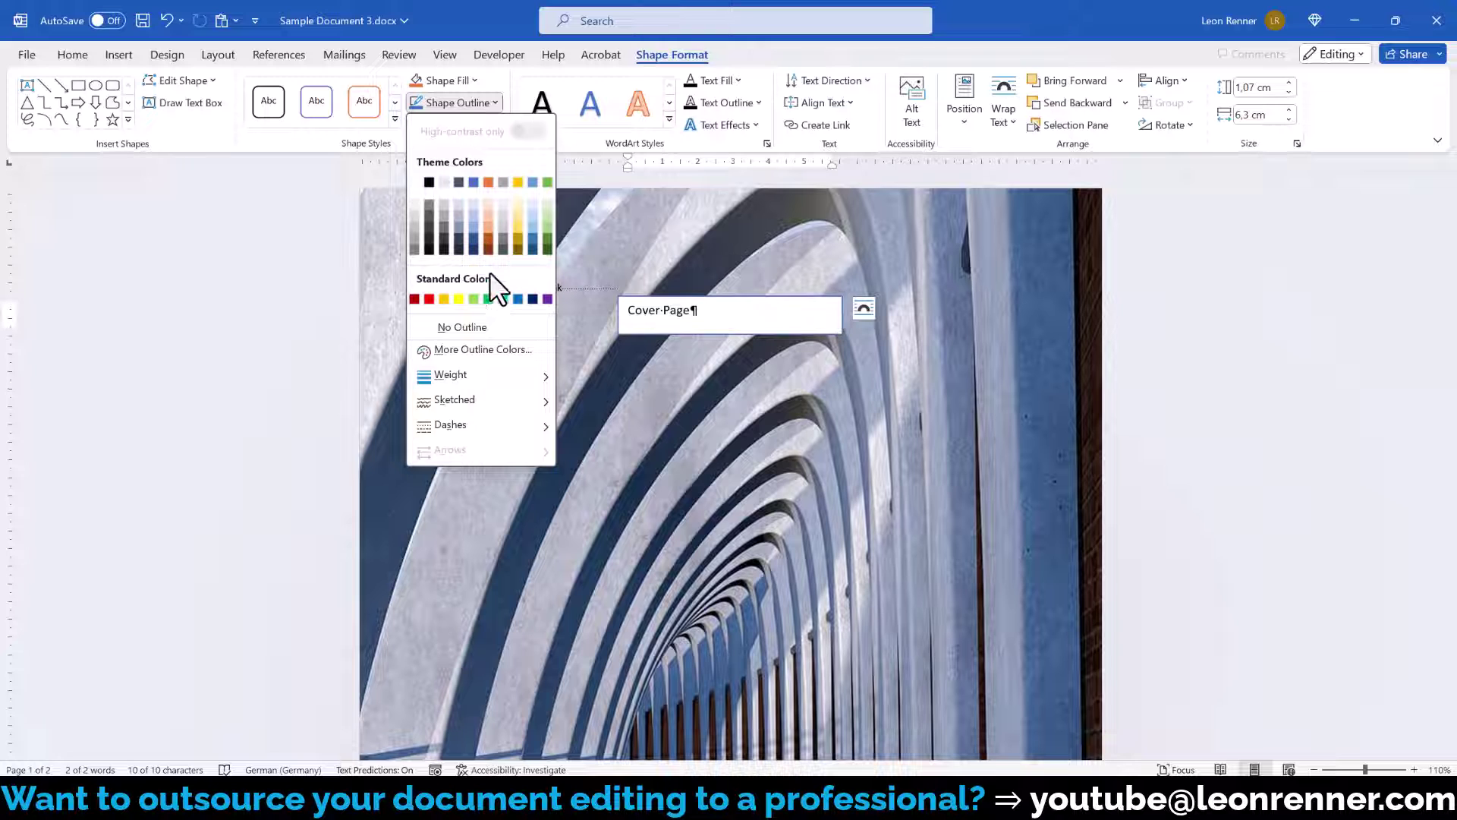
click(485, 328)
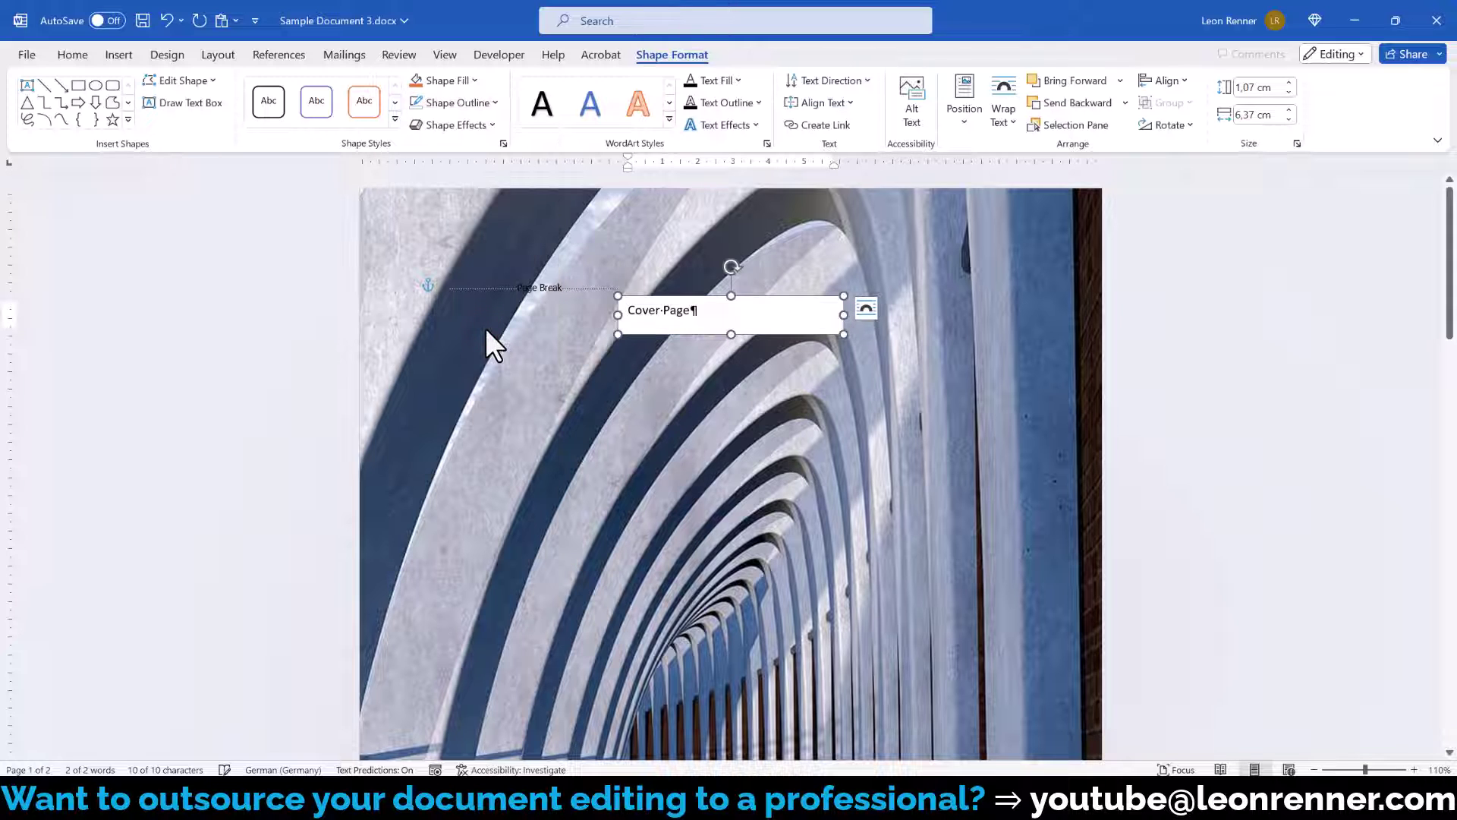
click(472, 75)
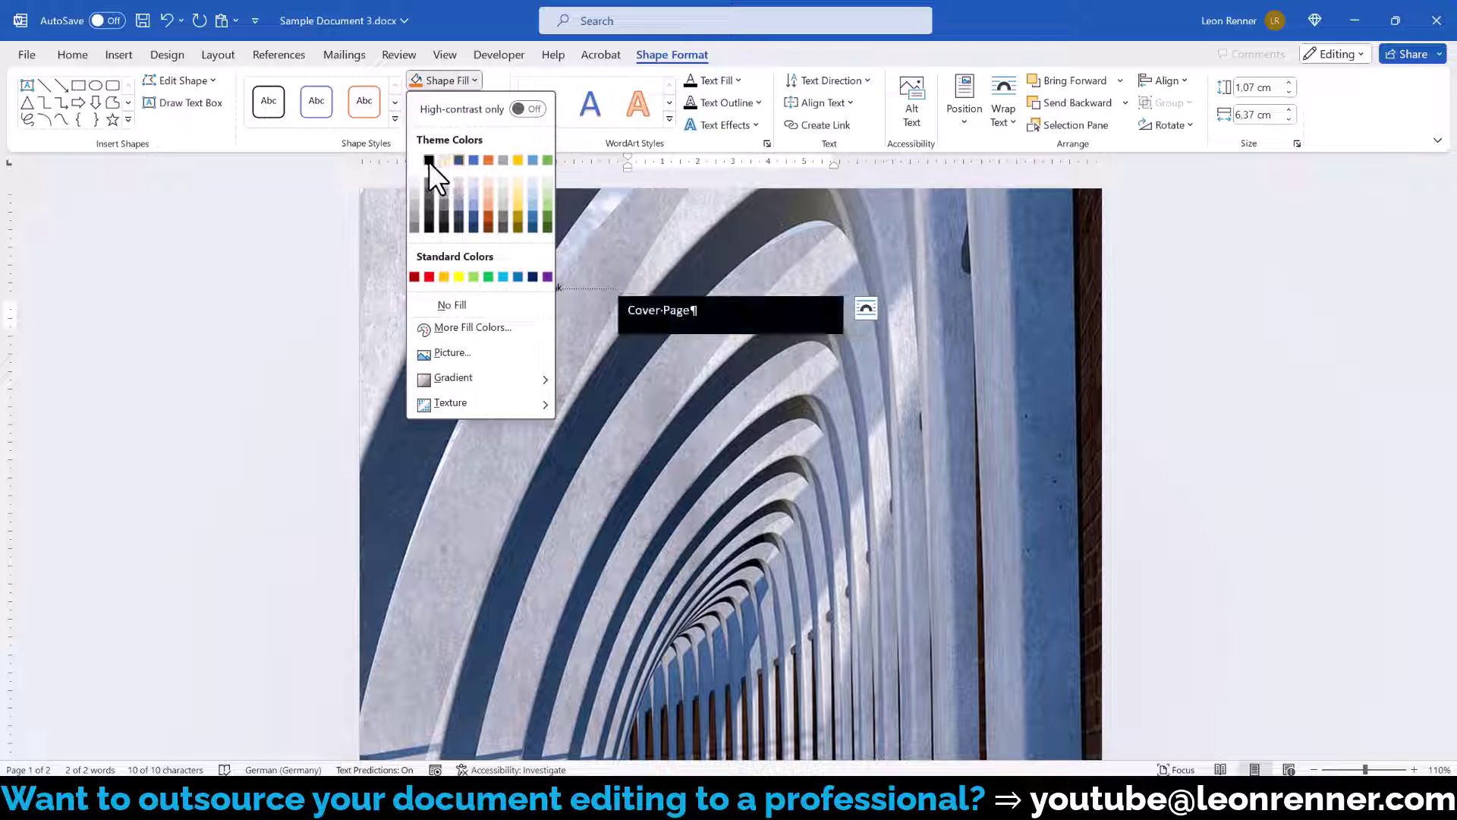
click(430, 162)
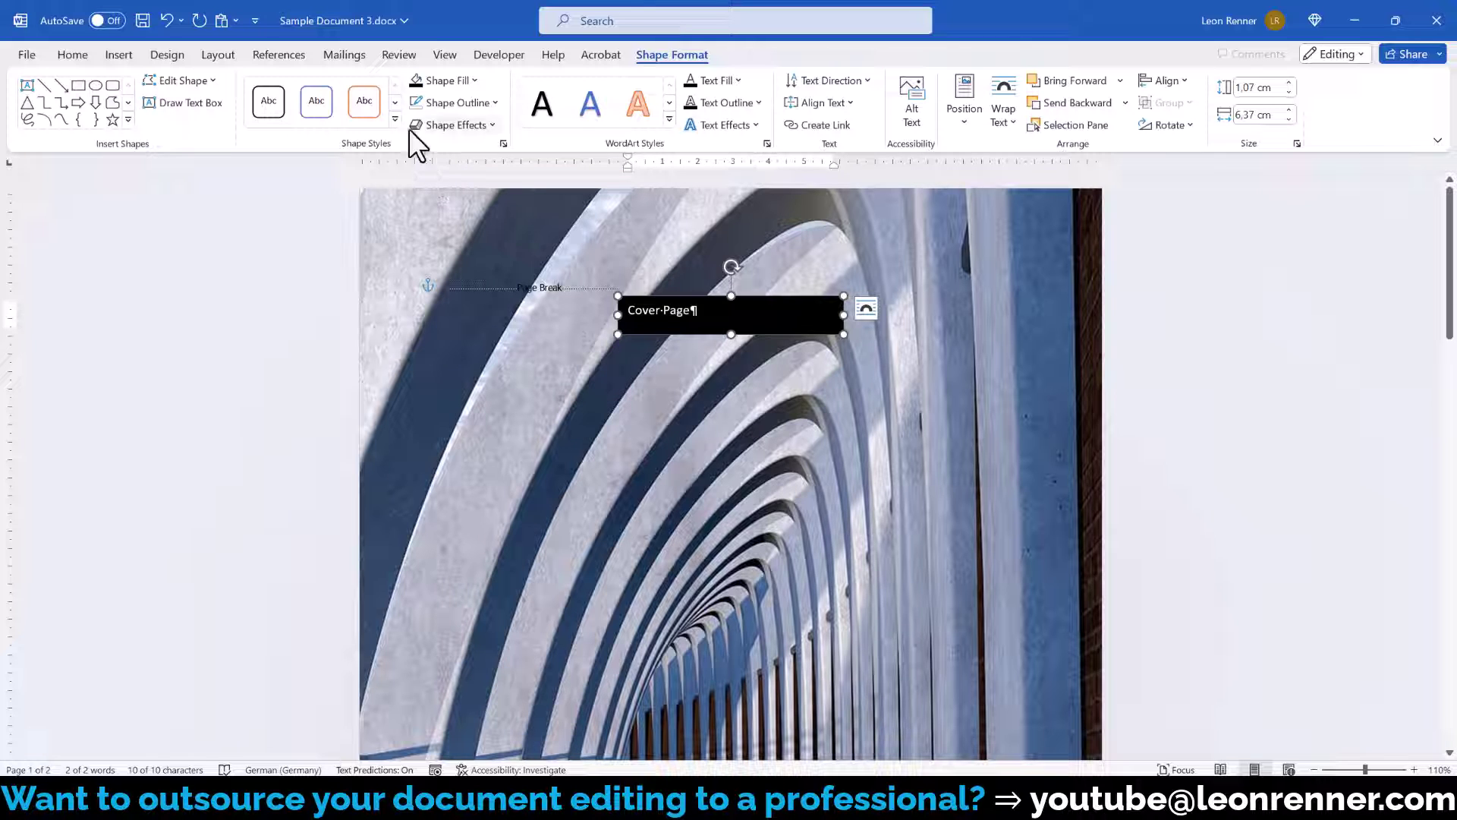
Step: Set the title paragraph's spacing after to 0 pt
click(218, 56)
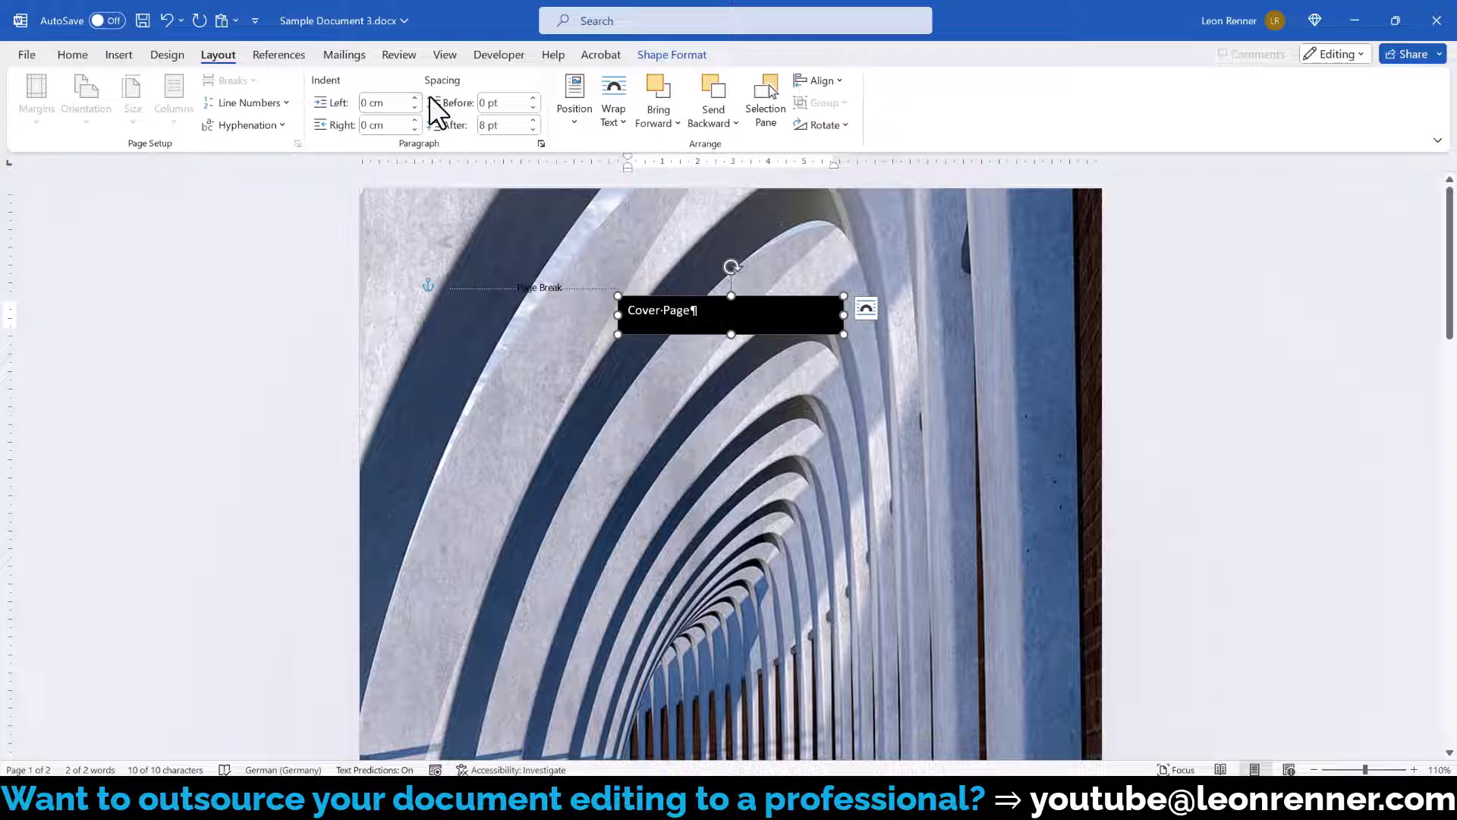
click(492, 125)
text(0)
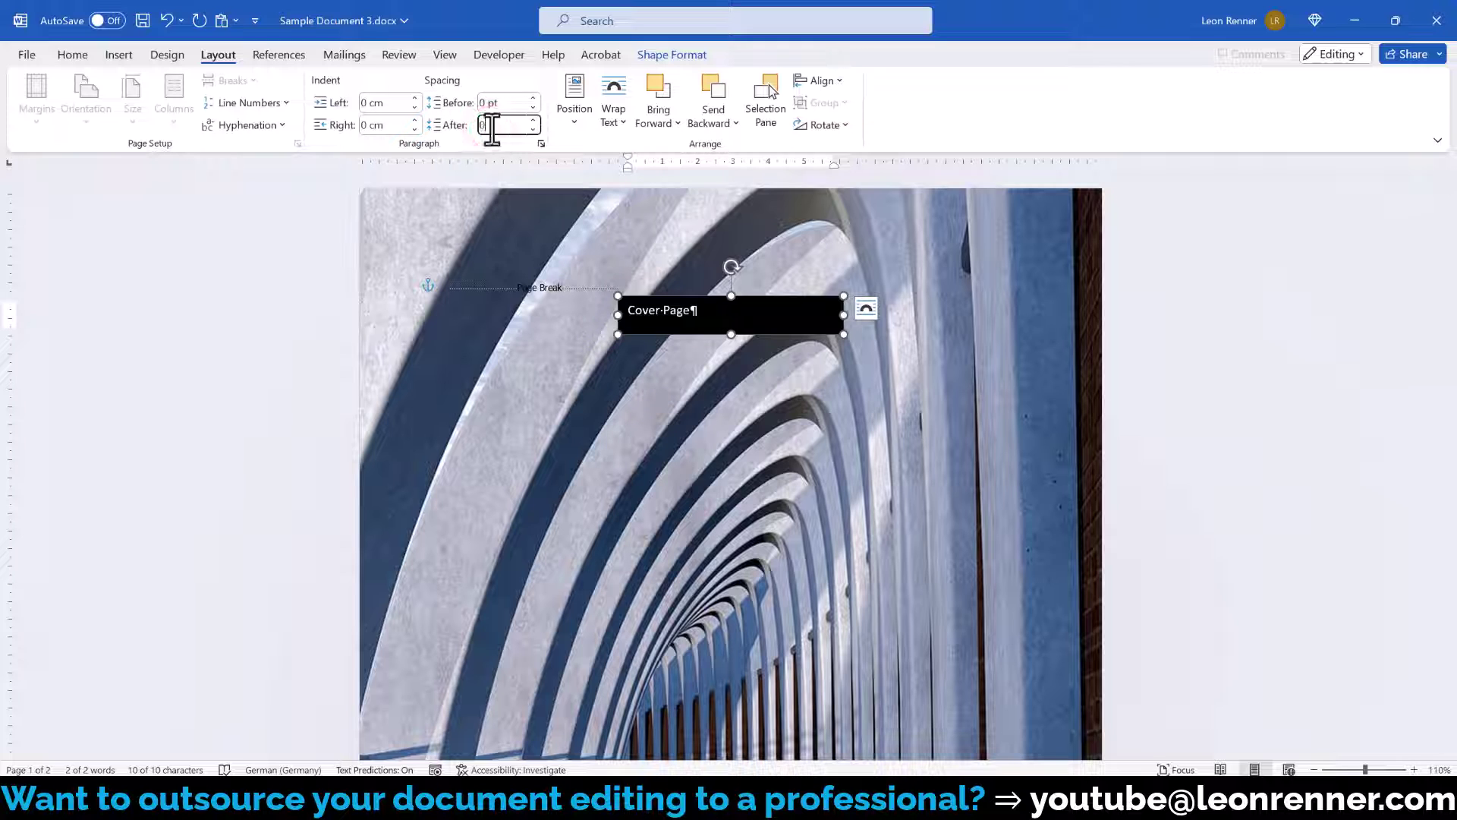
key(Return)
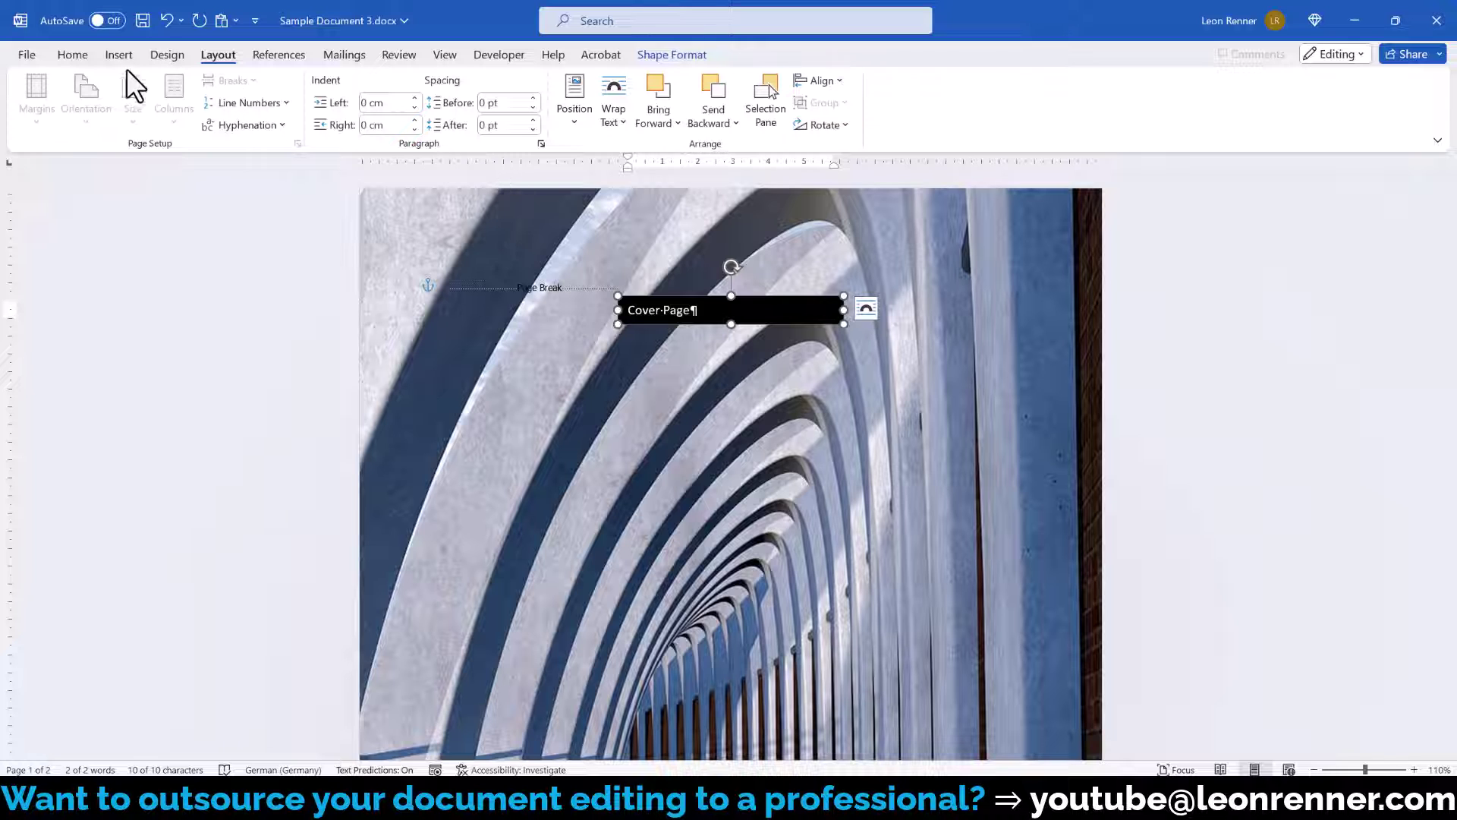
Step: Format the title with single line spacing in 90 pt Britannic Bold
click(84, 59)
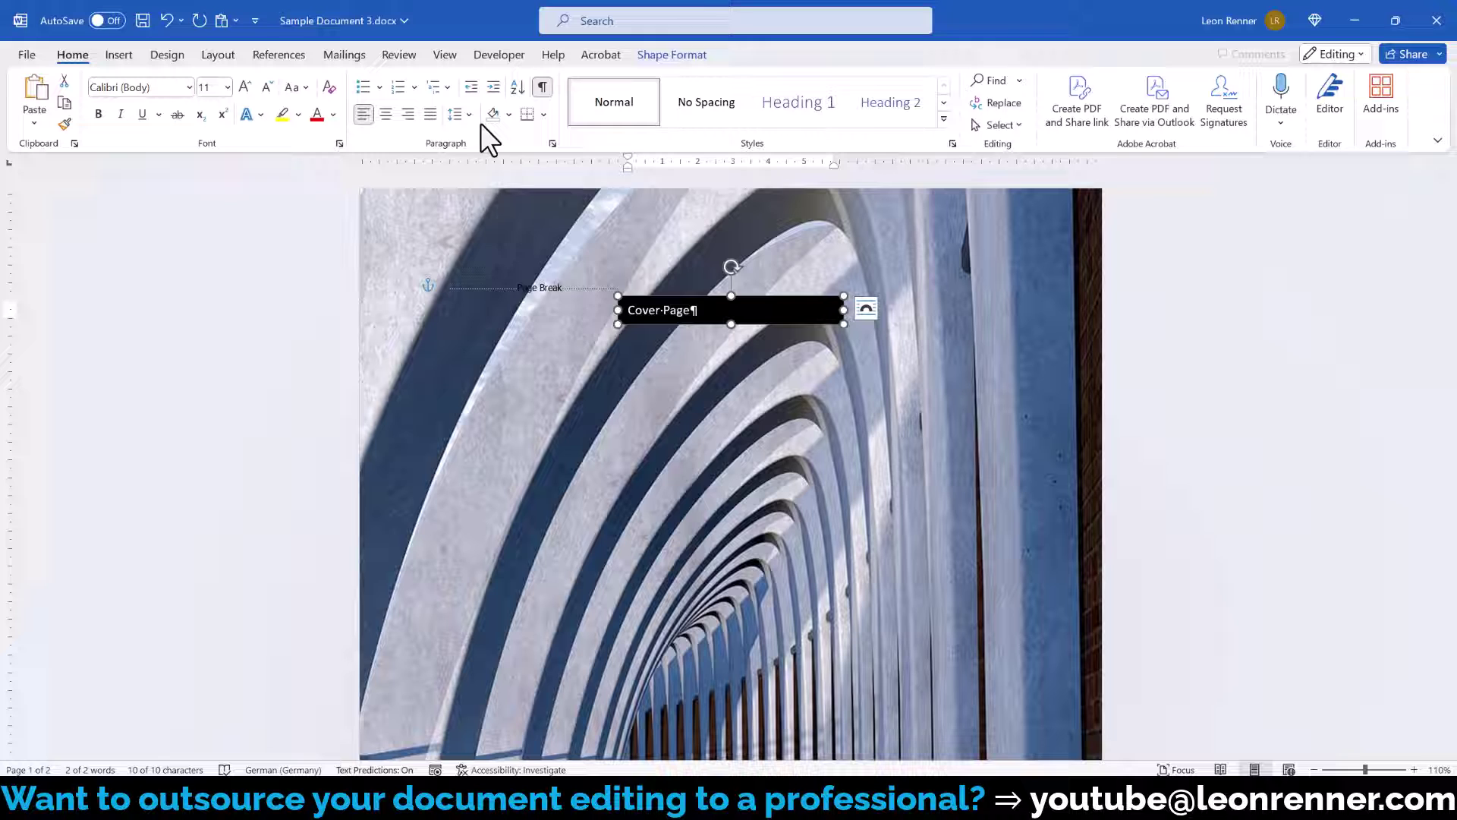
click(459, 114)
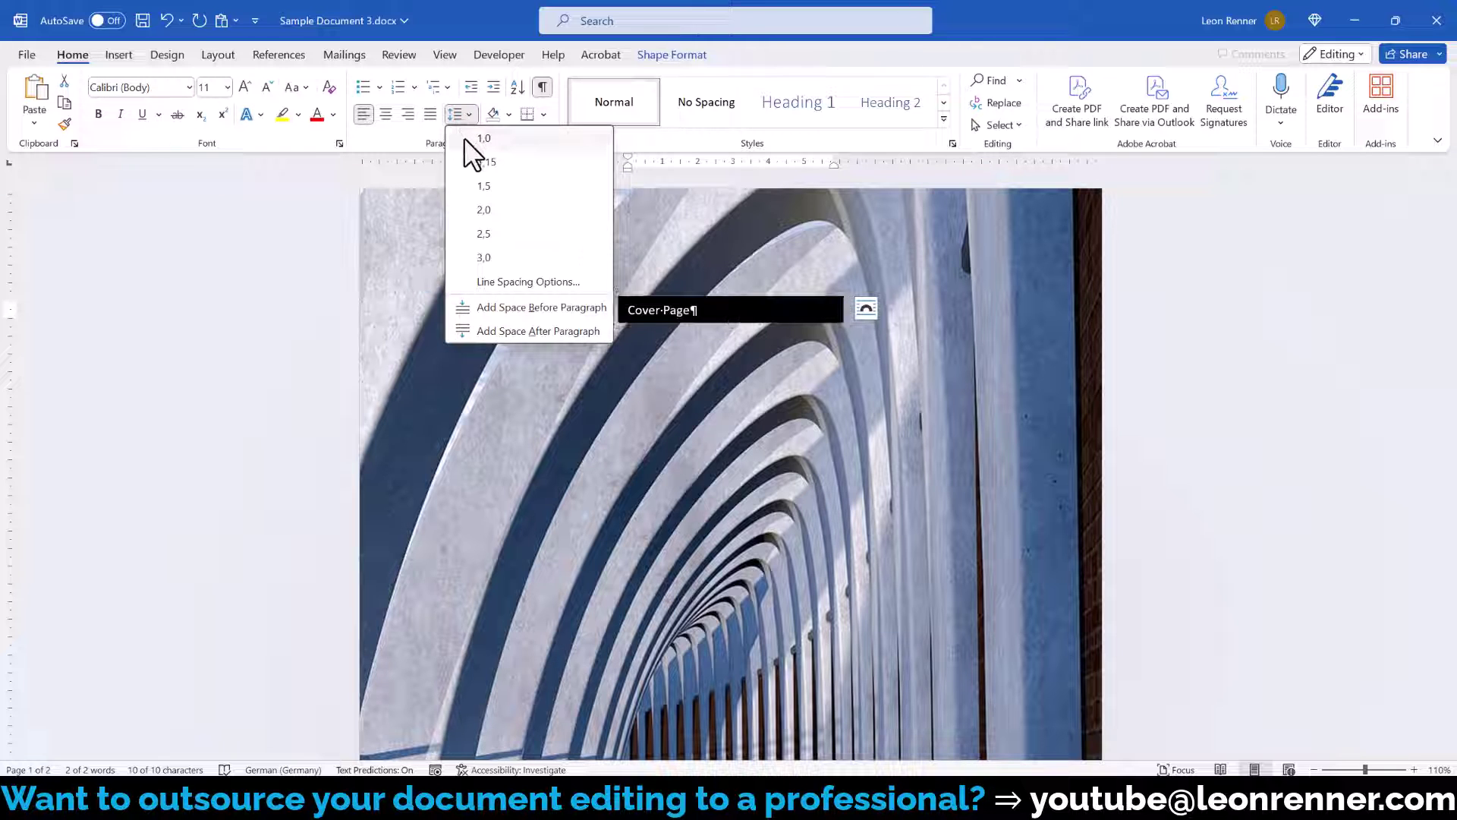
click(464, 140)
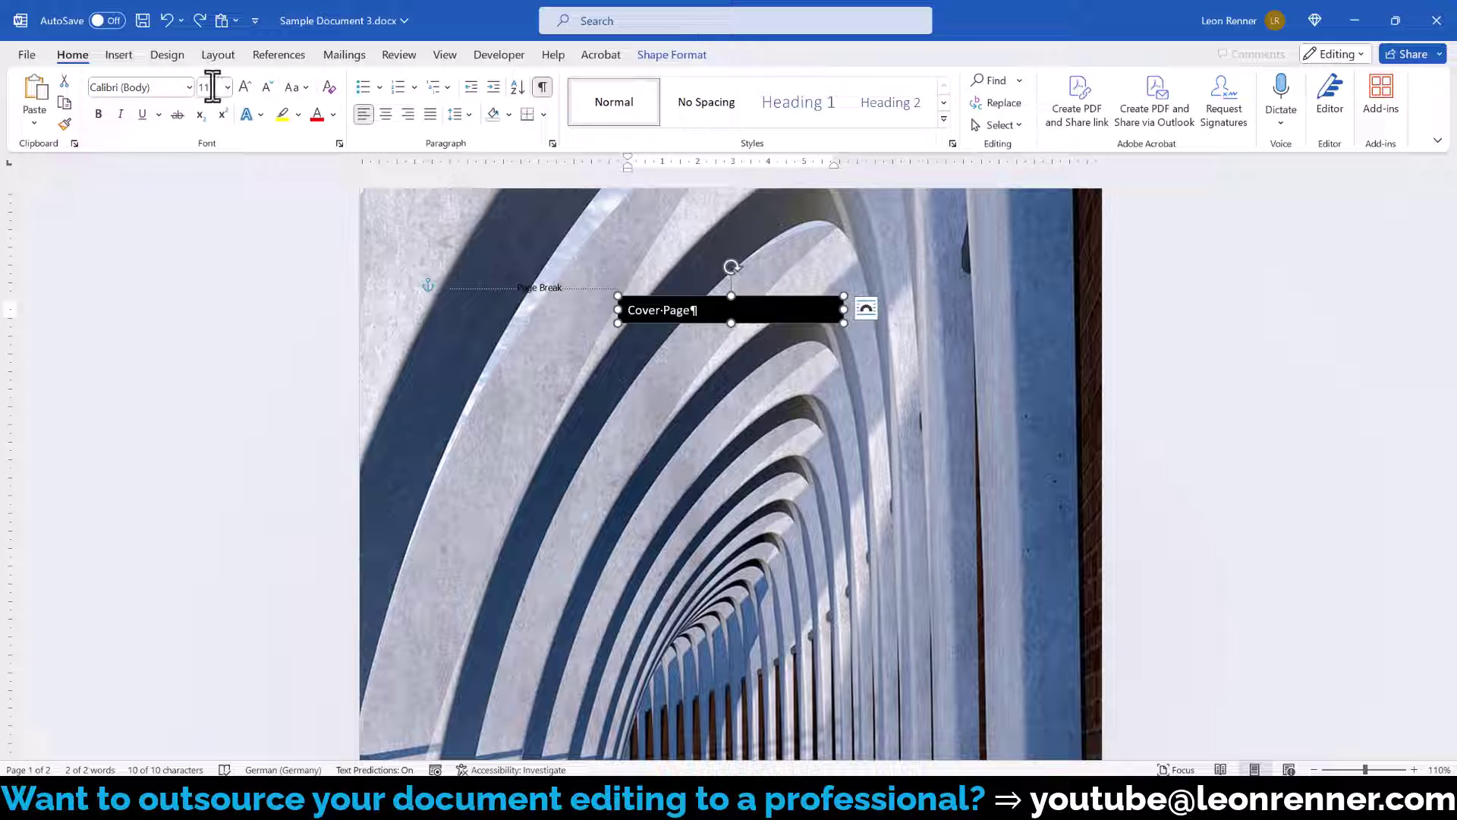
click(189, 87)
click(190, 210)
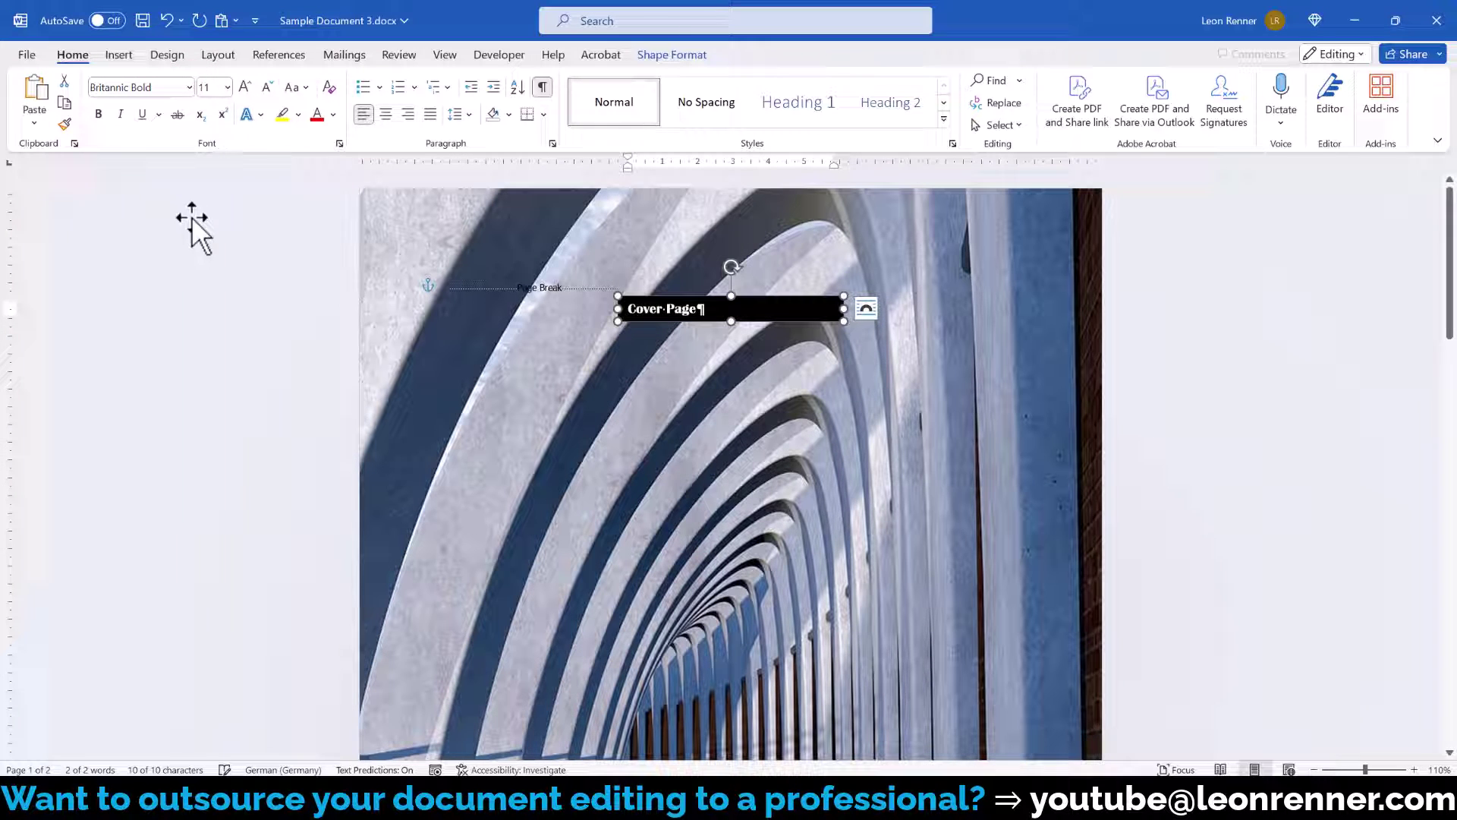
click(215, 90)
text(90)
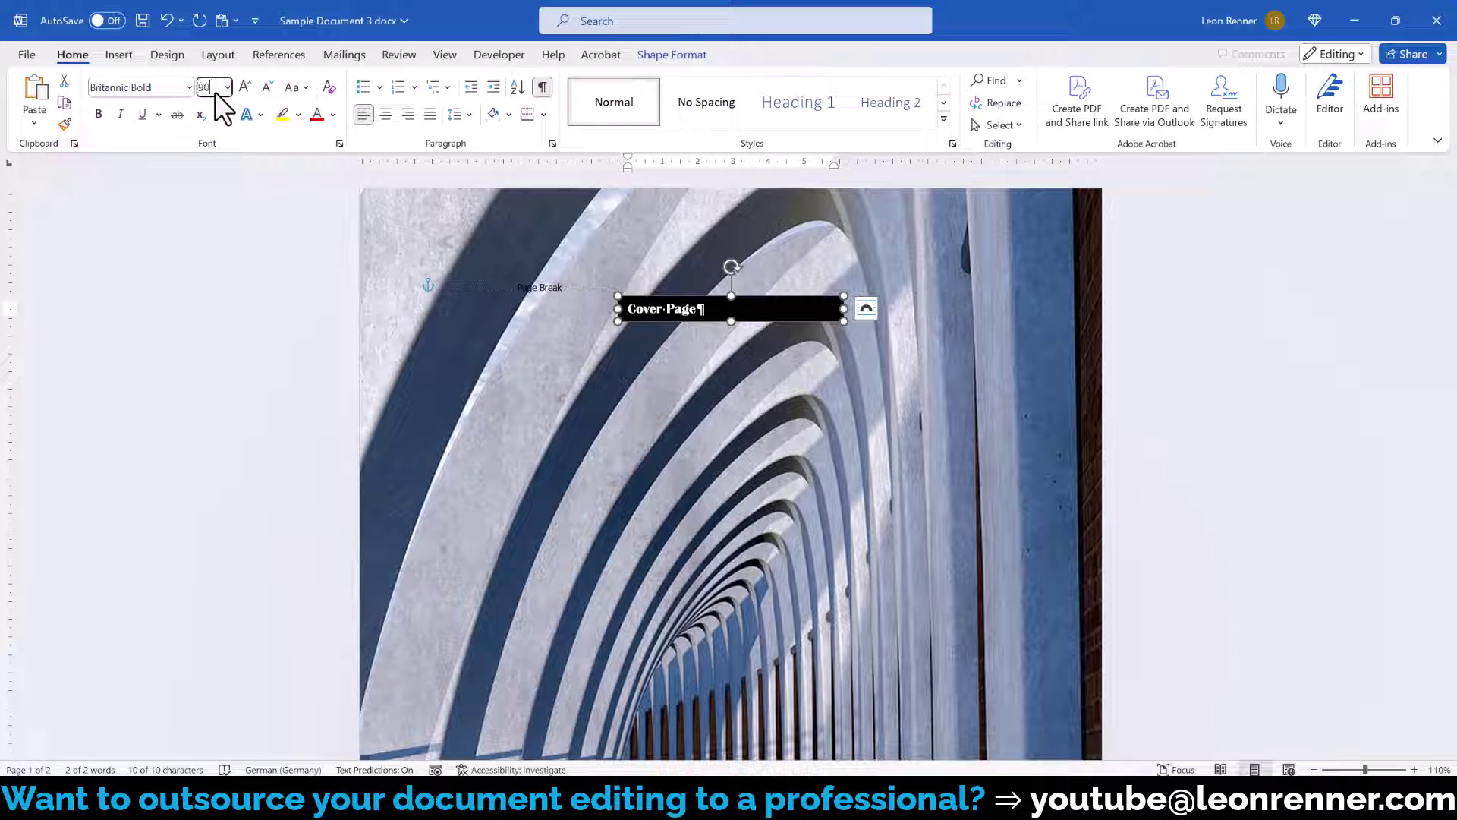
key(Return)
Step: Widen the title box on both sides so Cover Page fits on one line
scroll(870, 527, down, 3)
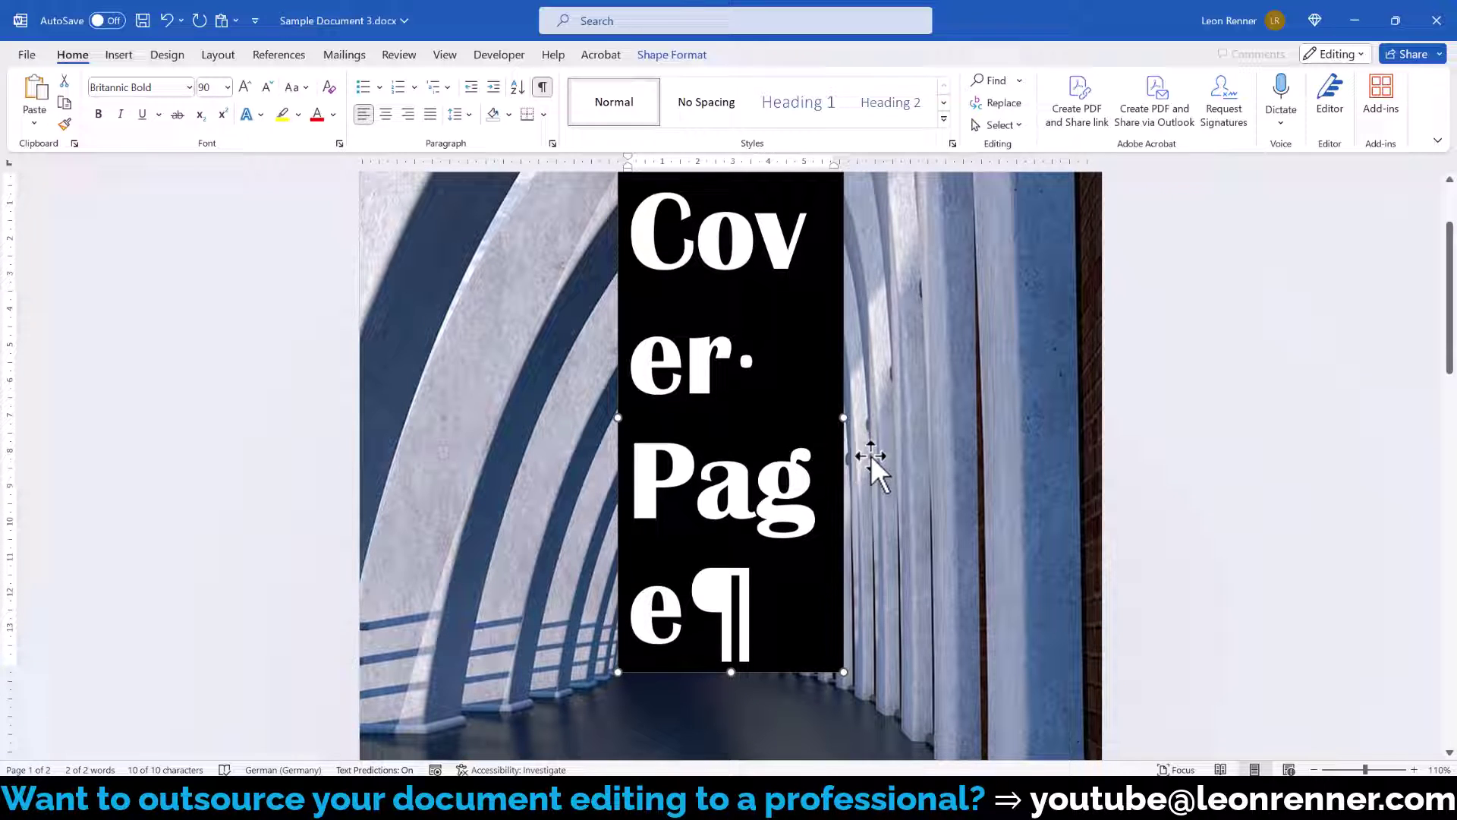
drag(844, 417, 1039, 419)
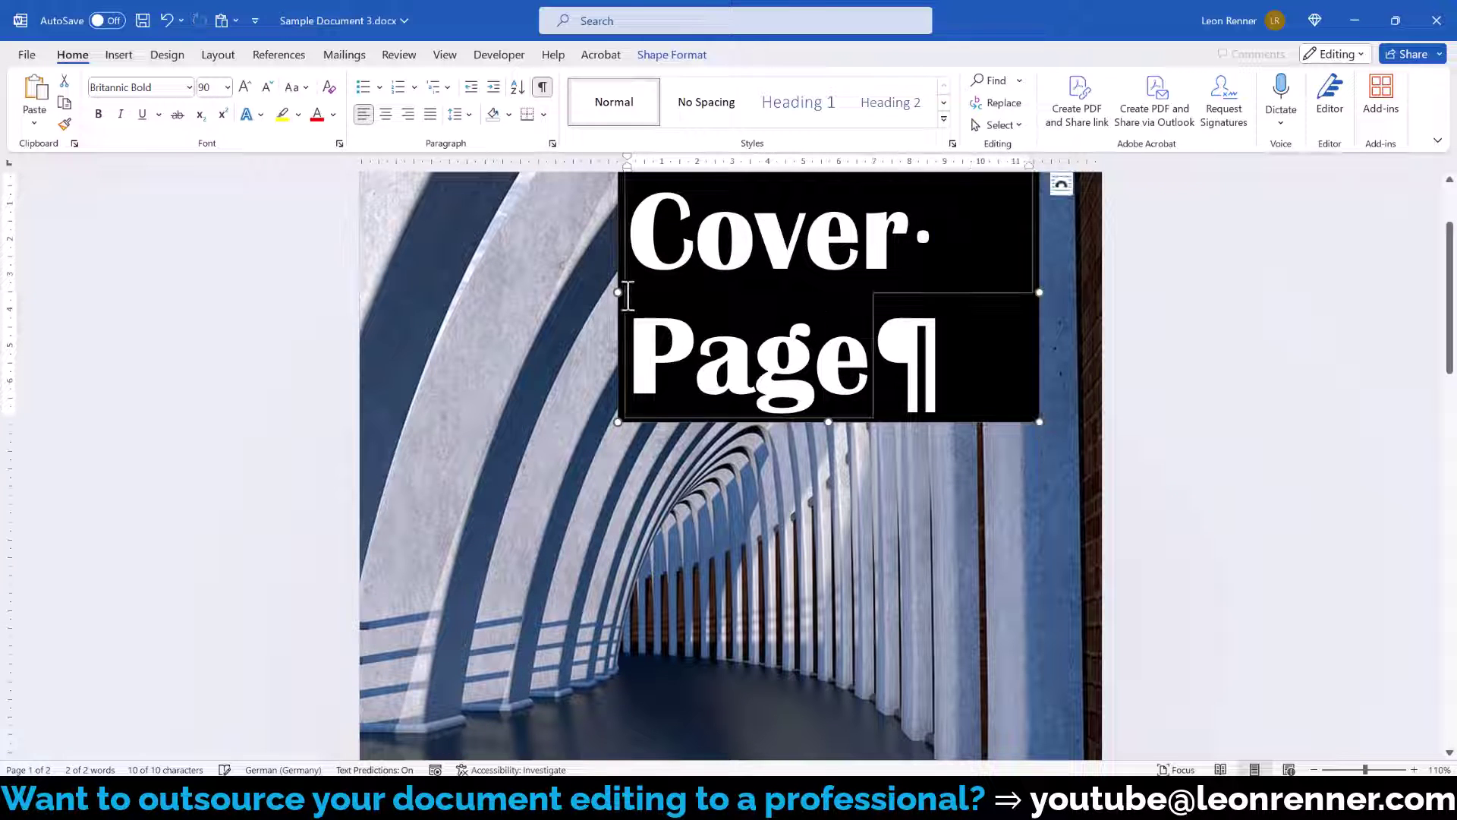
drag(617, 293, 413, 287)
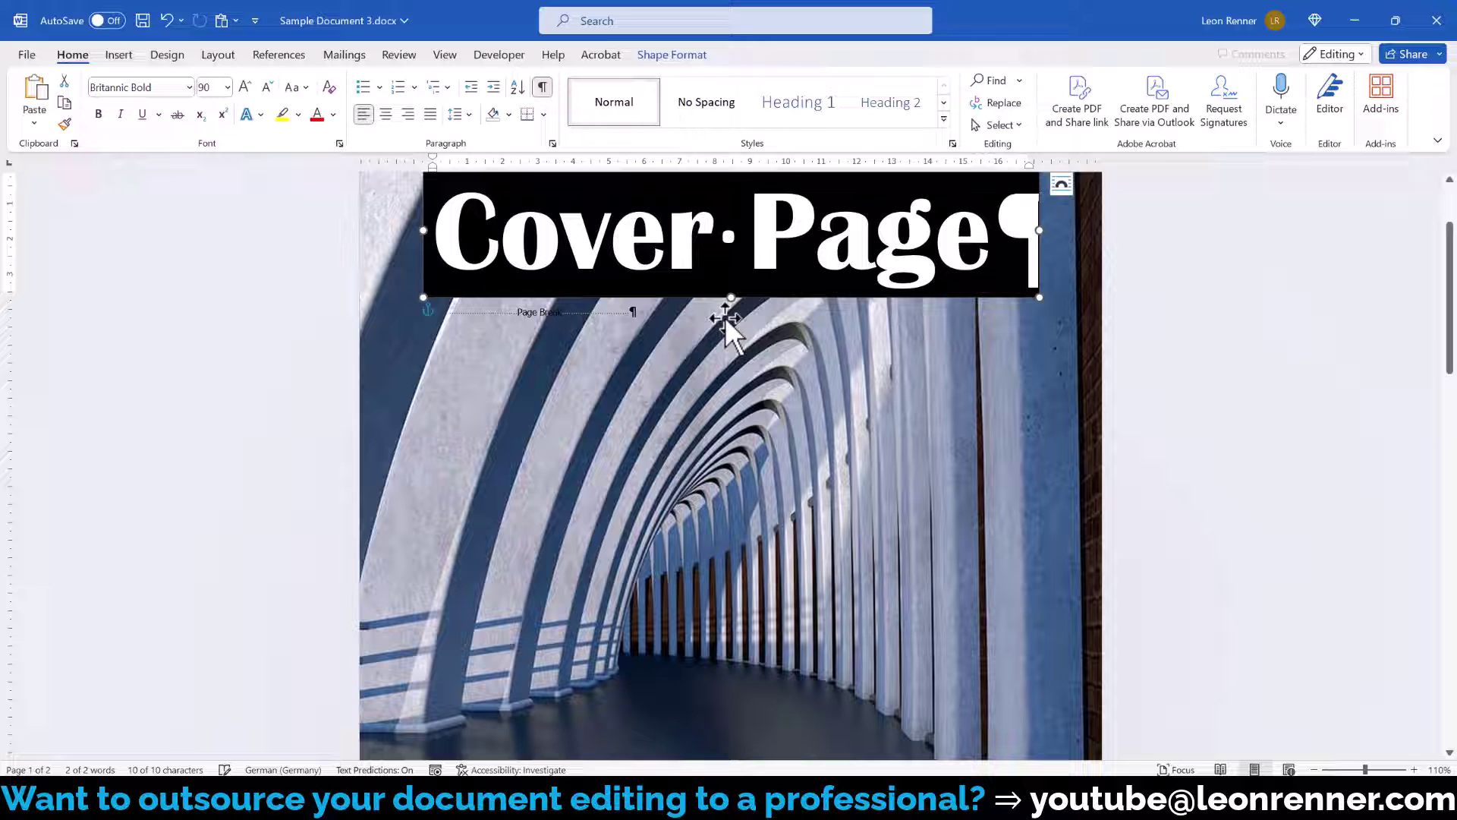
scroll(814, 375, up, 1)
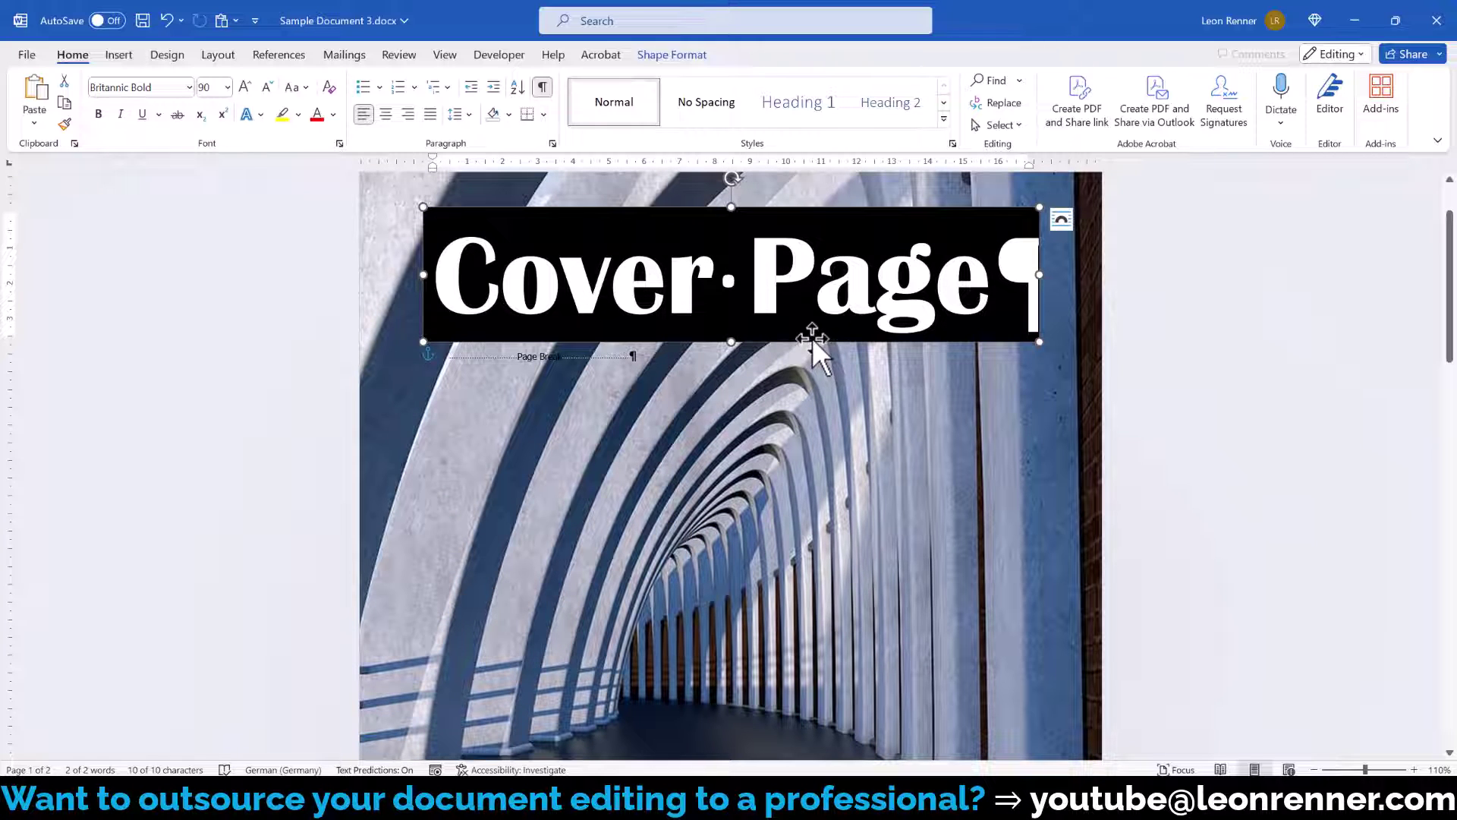
Step: Turn on All caps so the title reads COVER PAGE
click(338, 145)
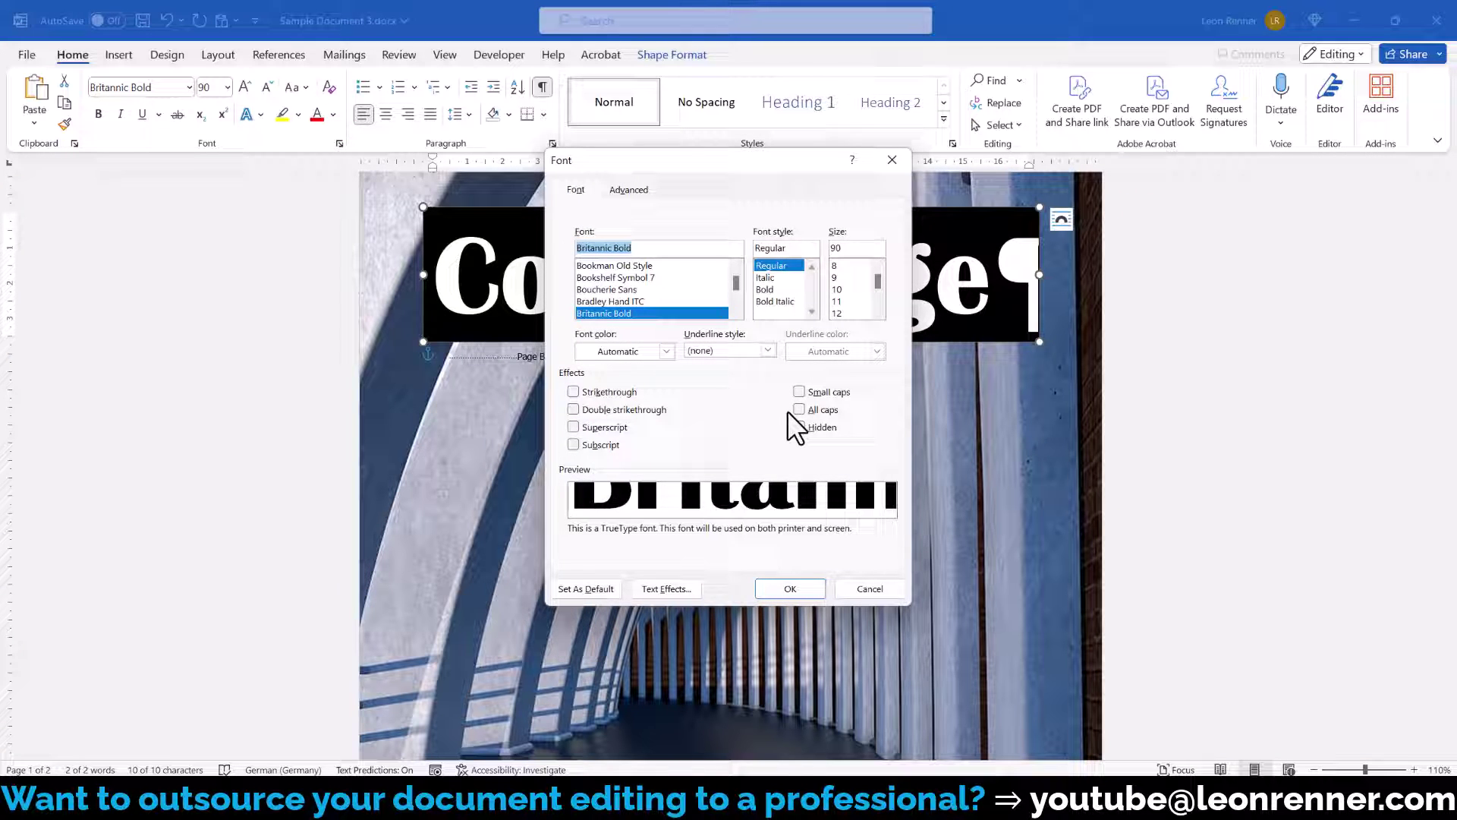
click(799, 411)
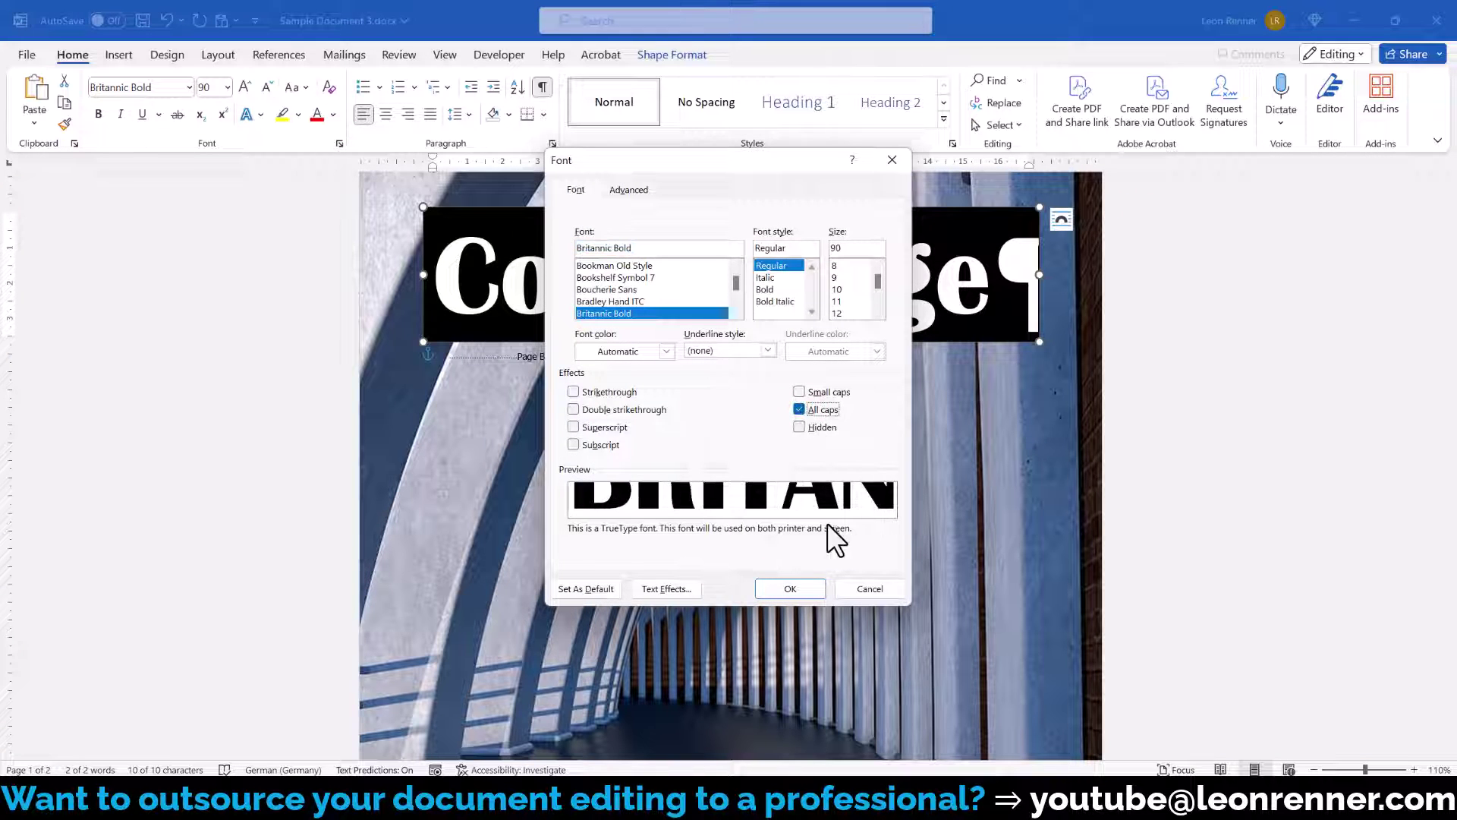
click(803, 587)
Step: Widen the black title box slightly and move it down over the lower photo
drag(1037, 335, 1070, 334)
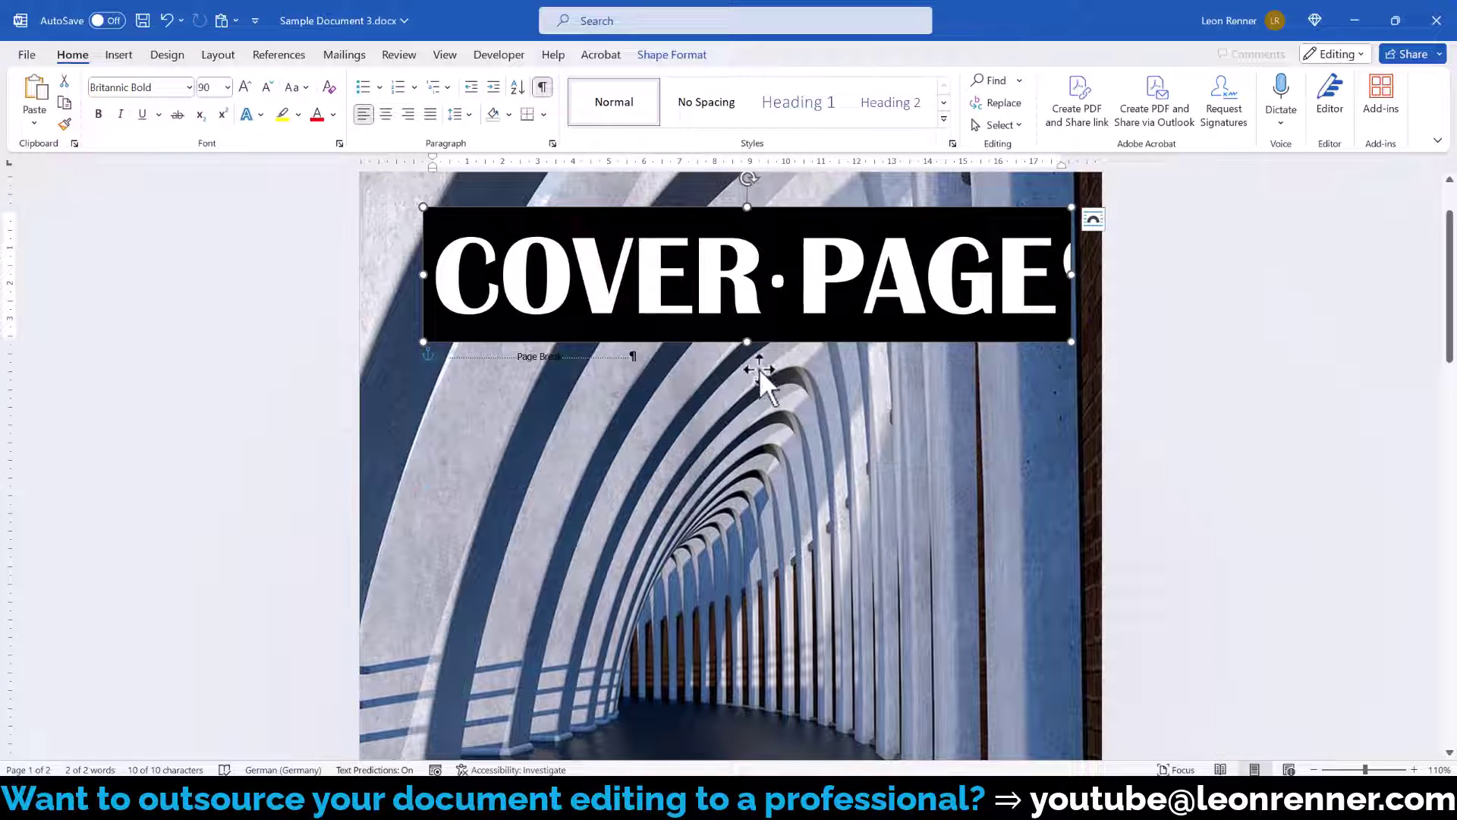
ctrl+scroll(759, 363, down, 2)
scroll(759, 362, down, 2)
drag(704, 213, 660, 500)
scroll(673, 627, down, 3)
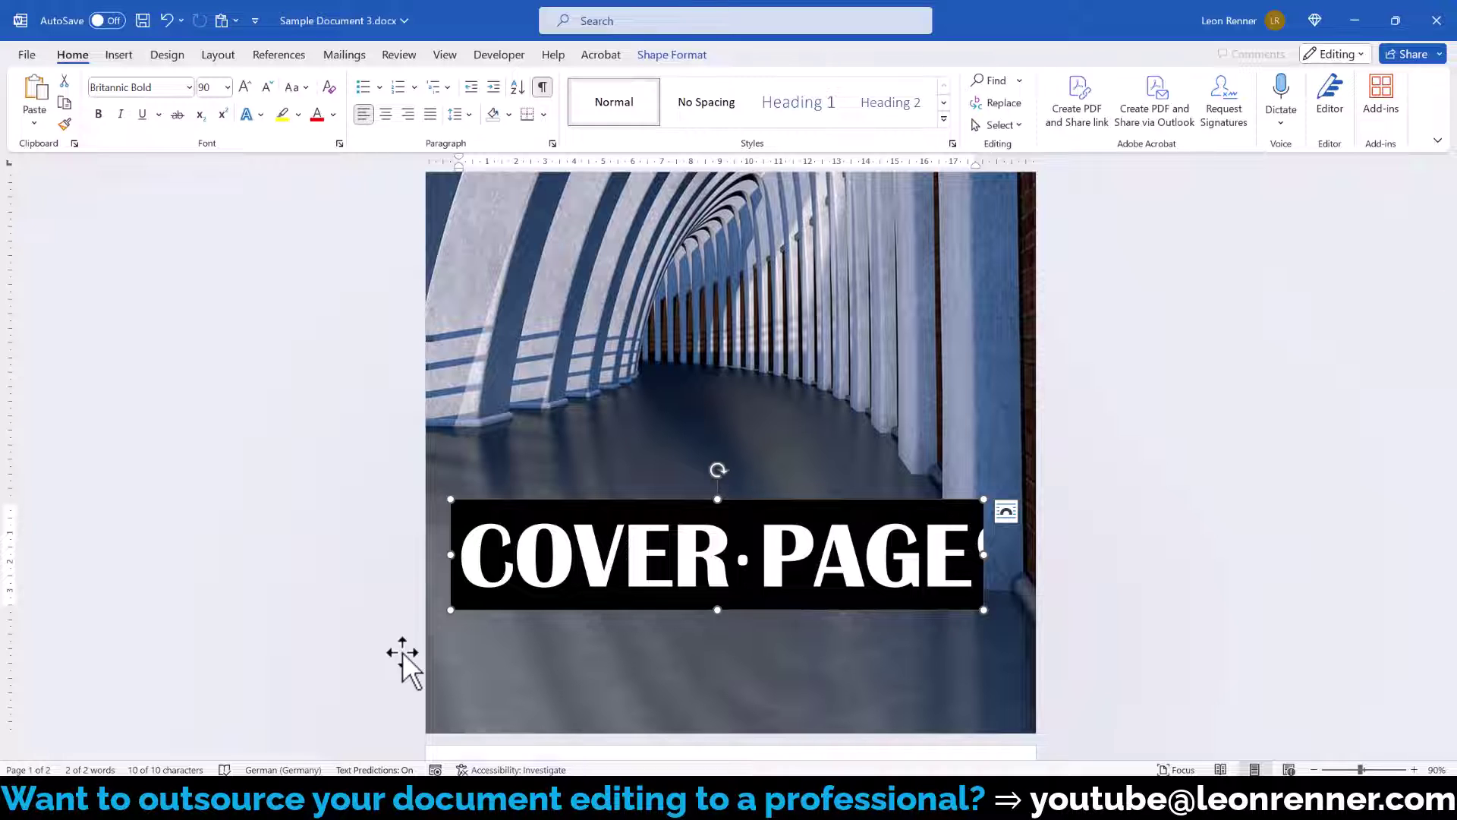
Step: Duplicate the COVER PAGE box below it and replace its text with SUBTITLE
key(ctrl+c)
key(ctrl+v)
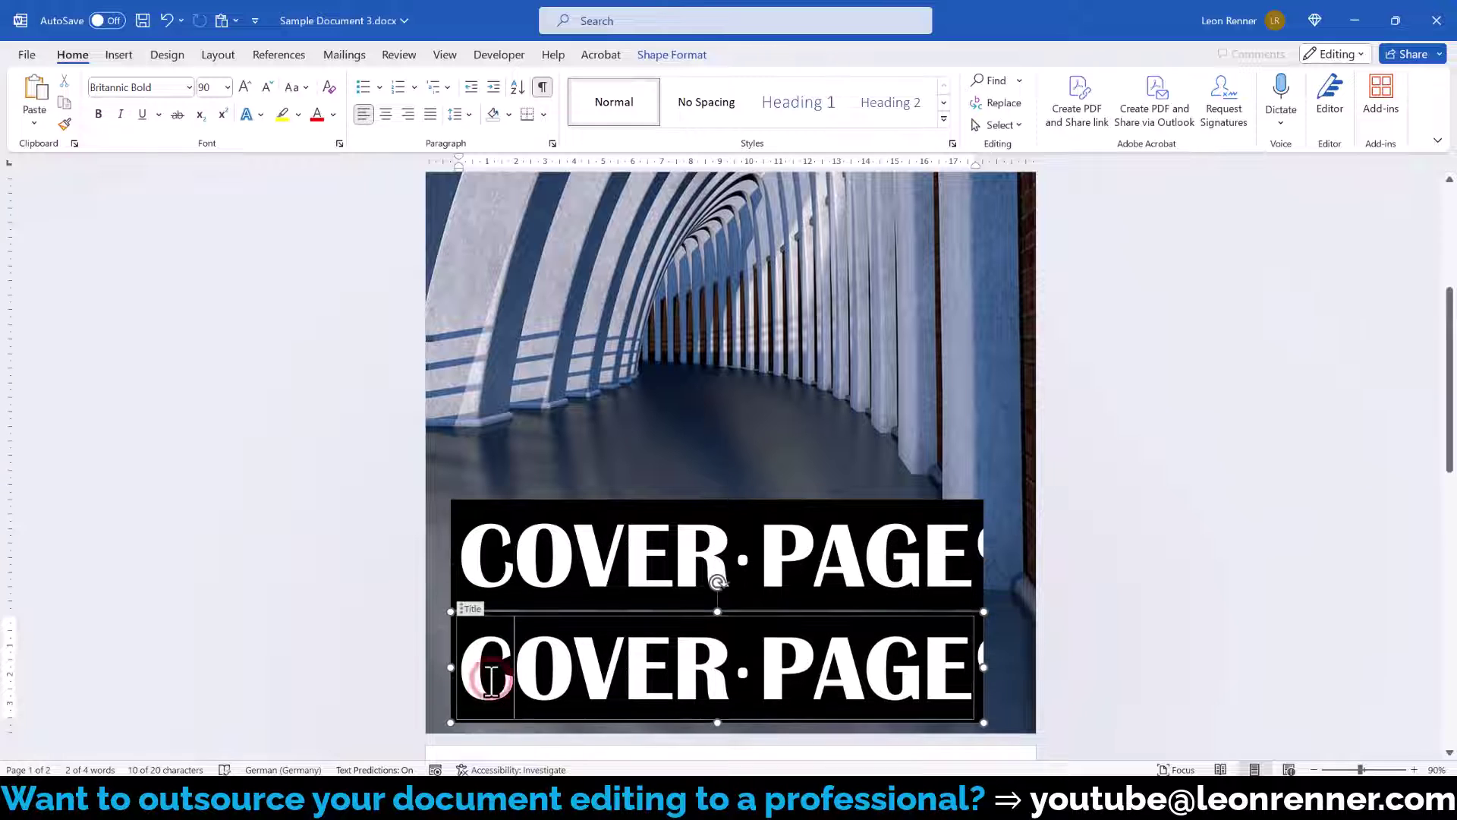
click(491, 679)
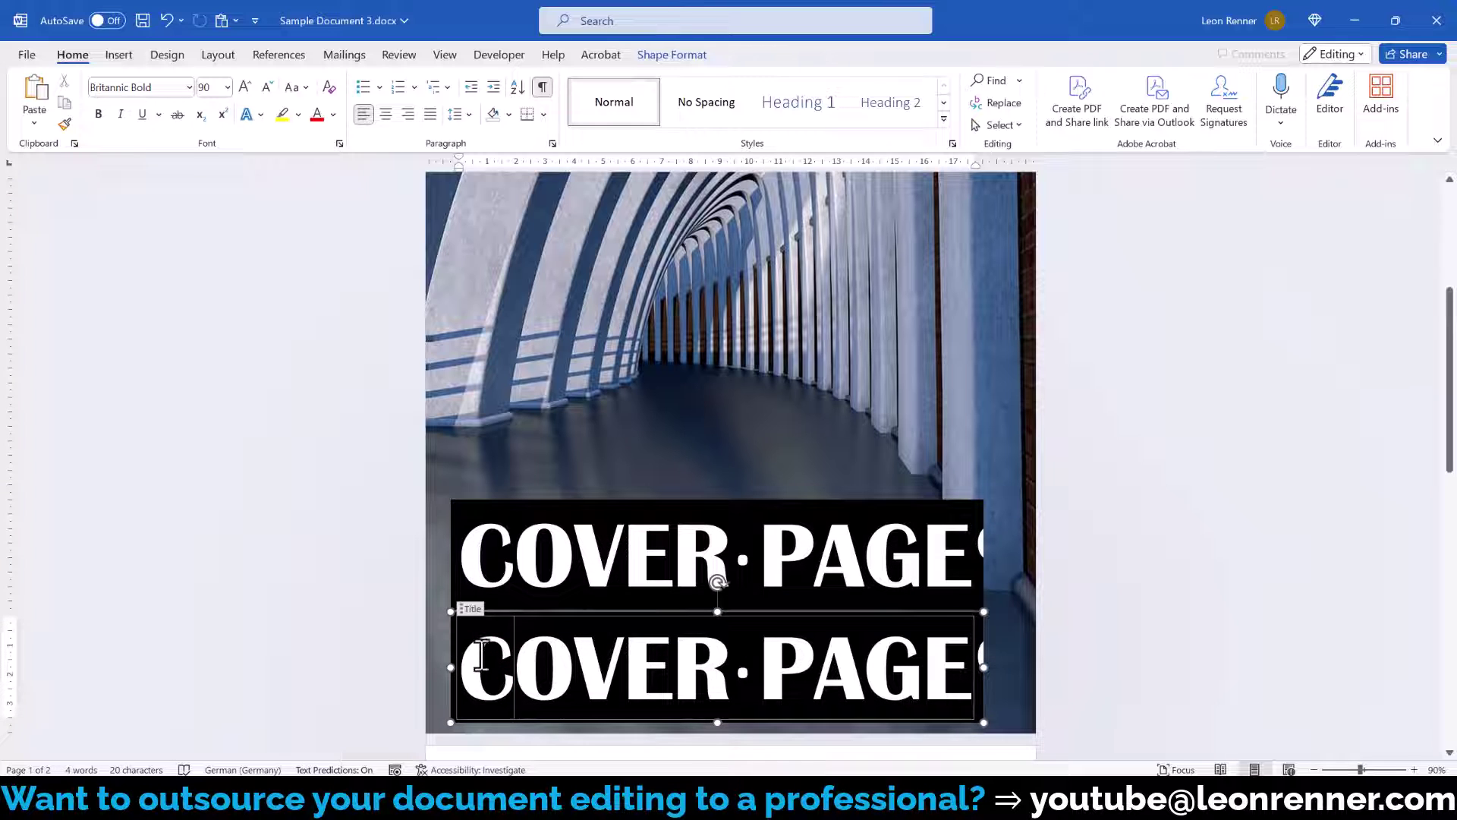
click(461, 610)
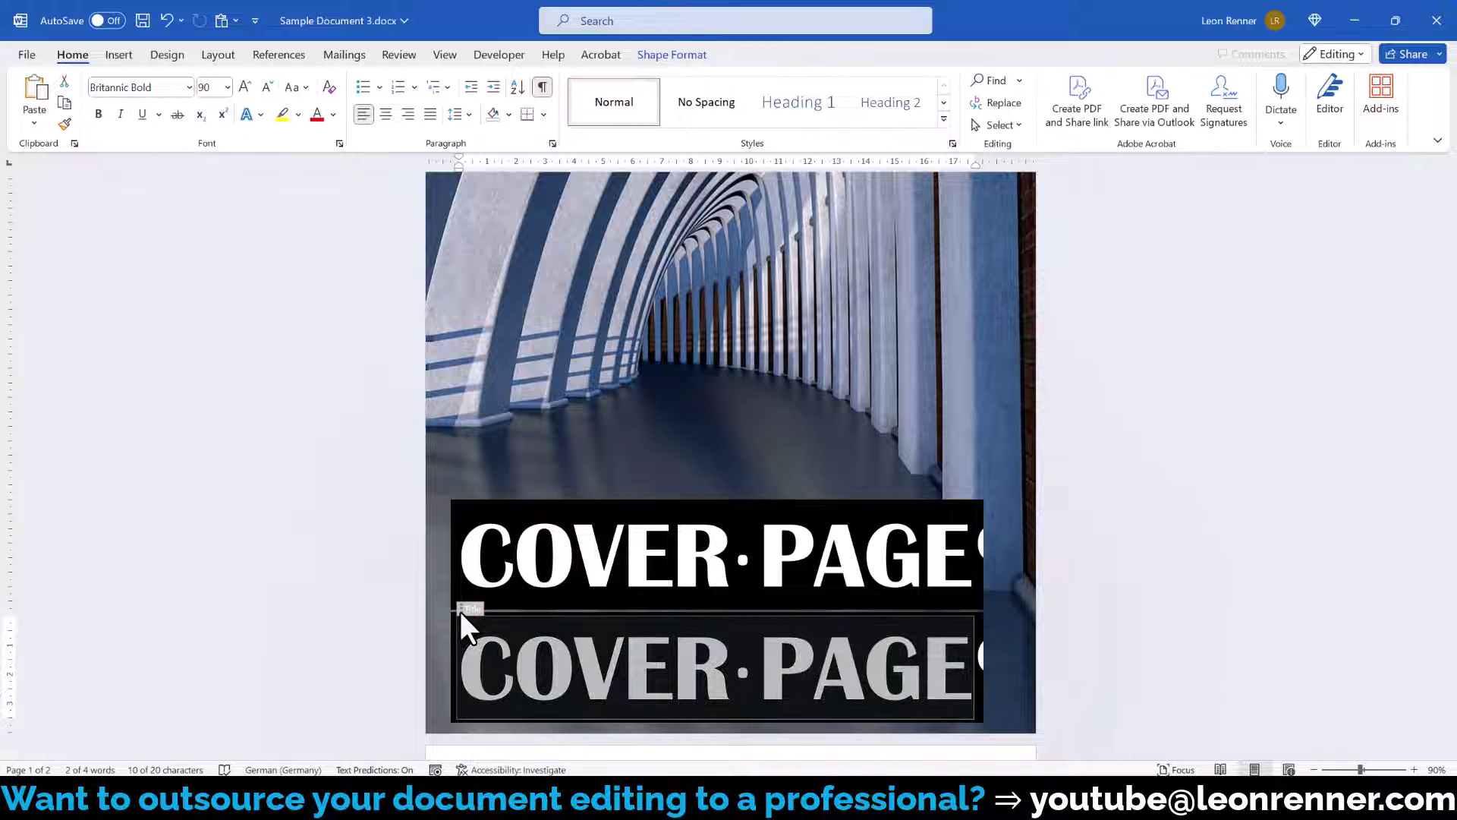
key(BackSpace)
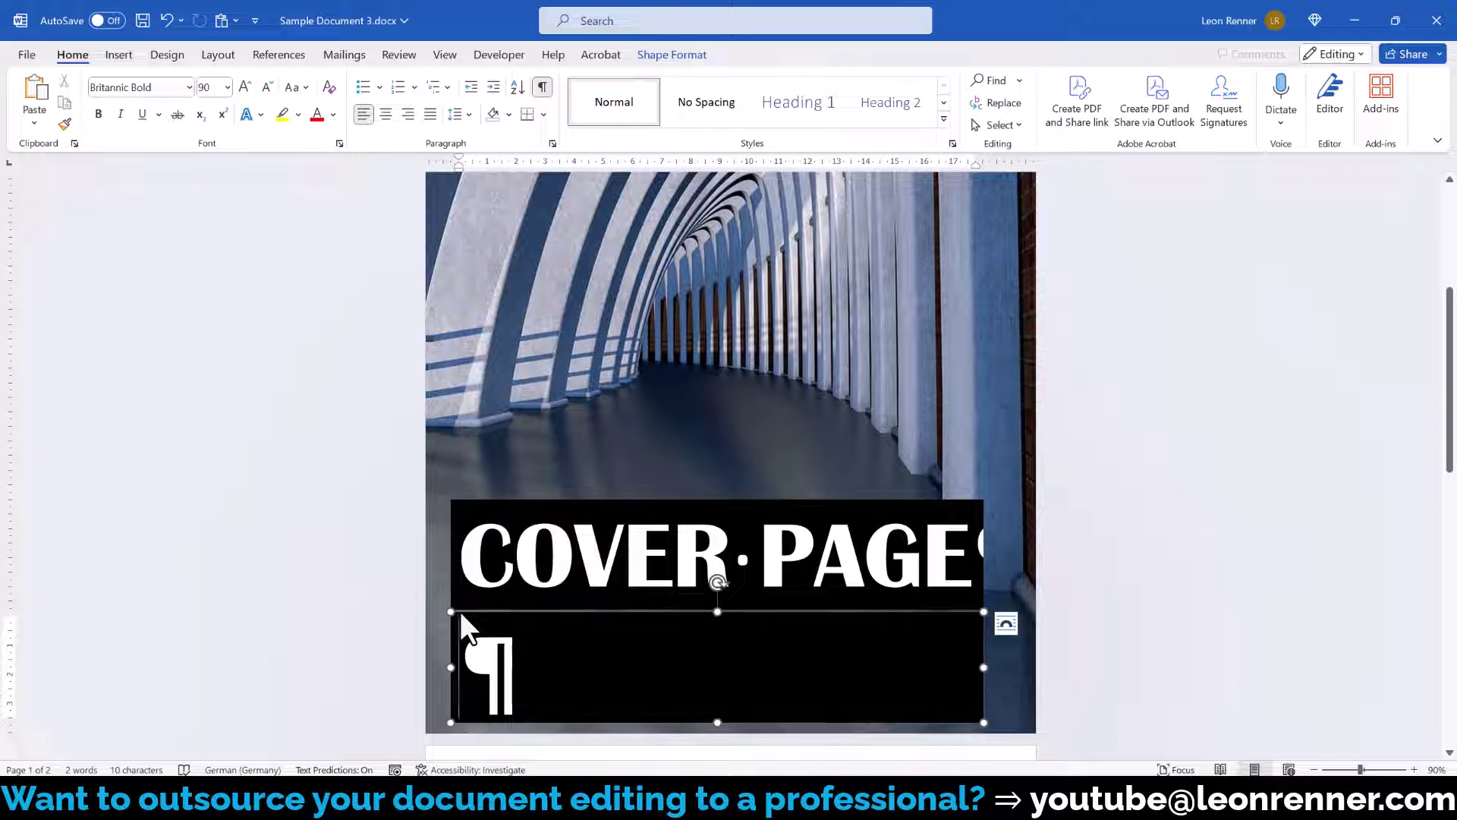
text(SUBTI)
text(TLE)
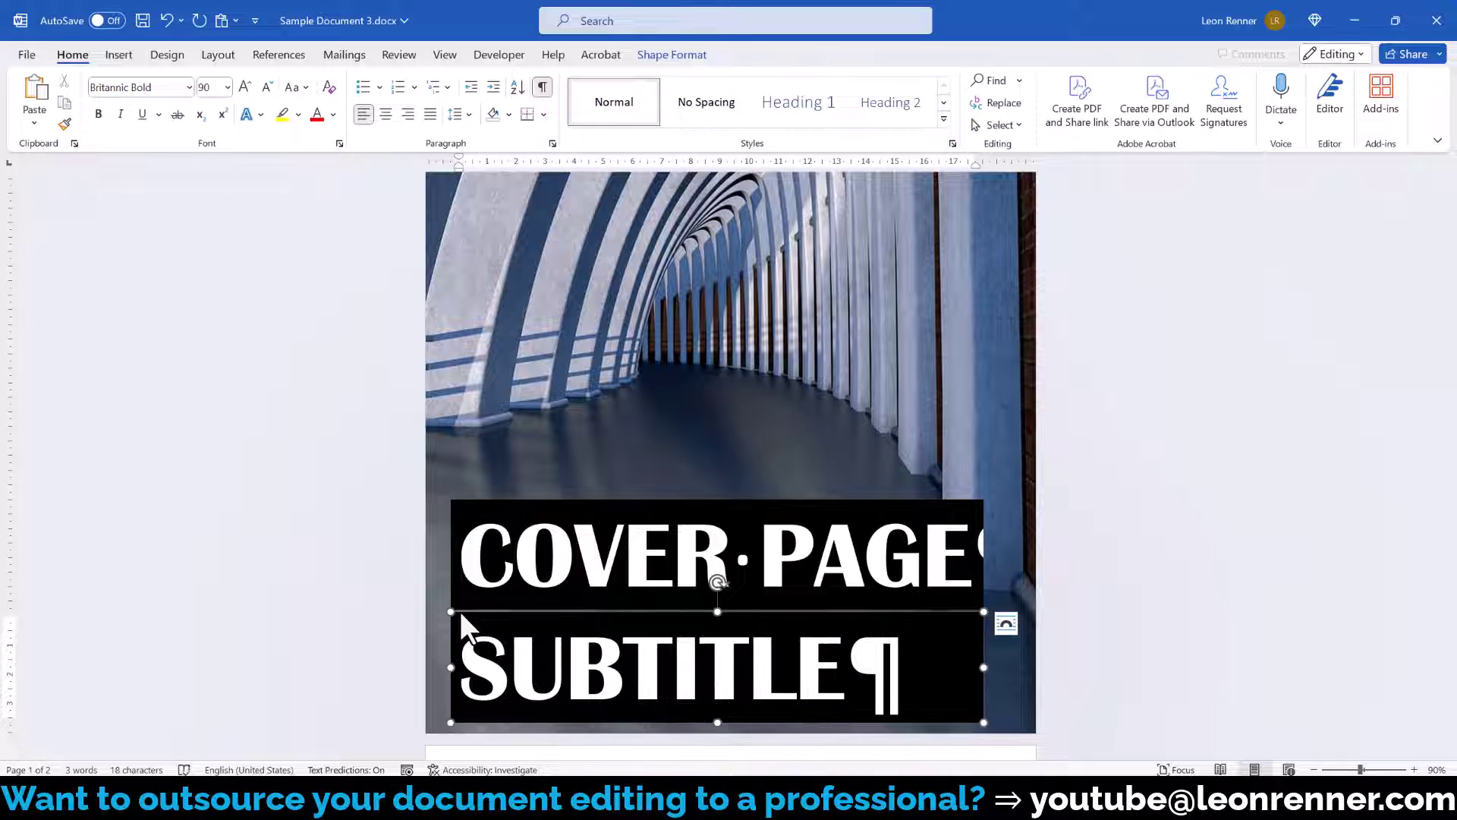
Step: Give the SUBTITLE box a white fill
double_click(525, 718)
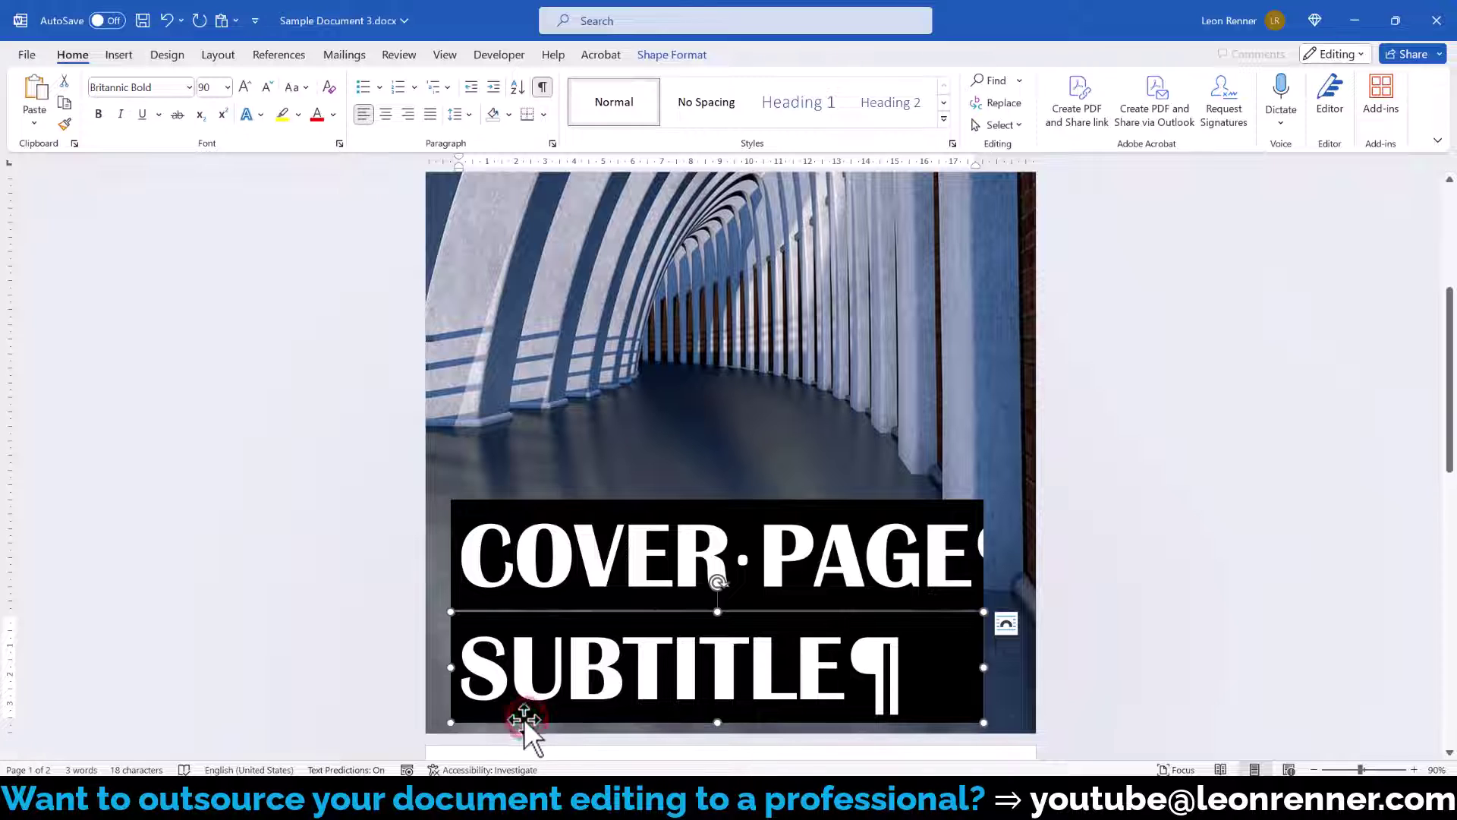
click(681, 50)
click(463, 79)
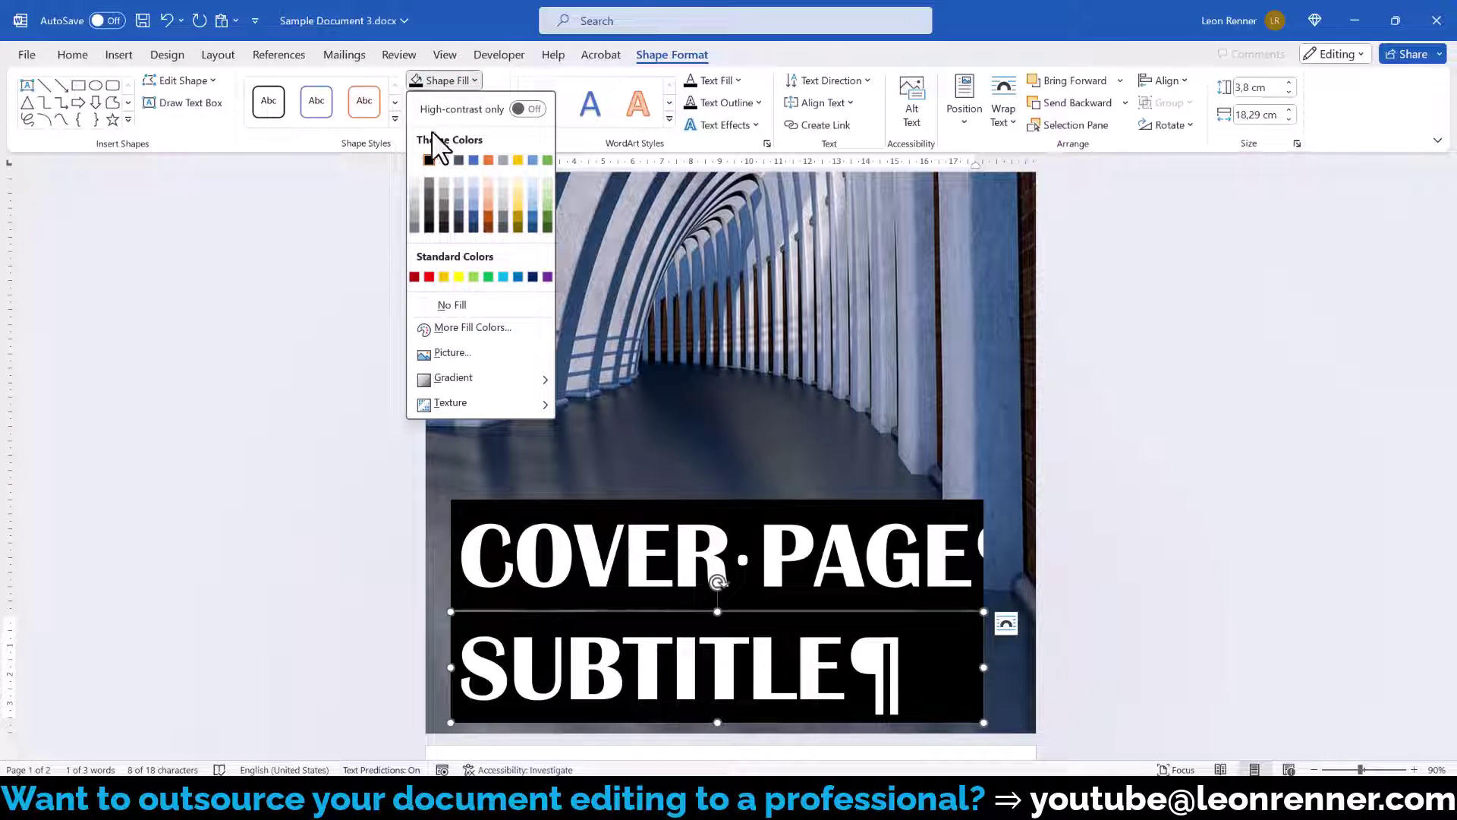
click(414, 158)
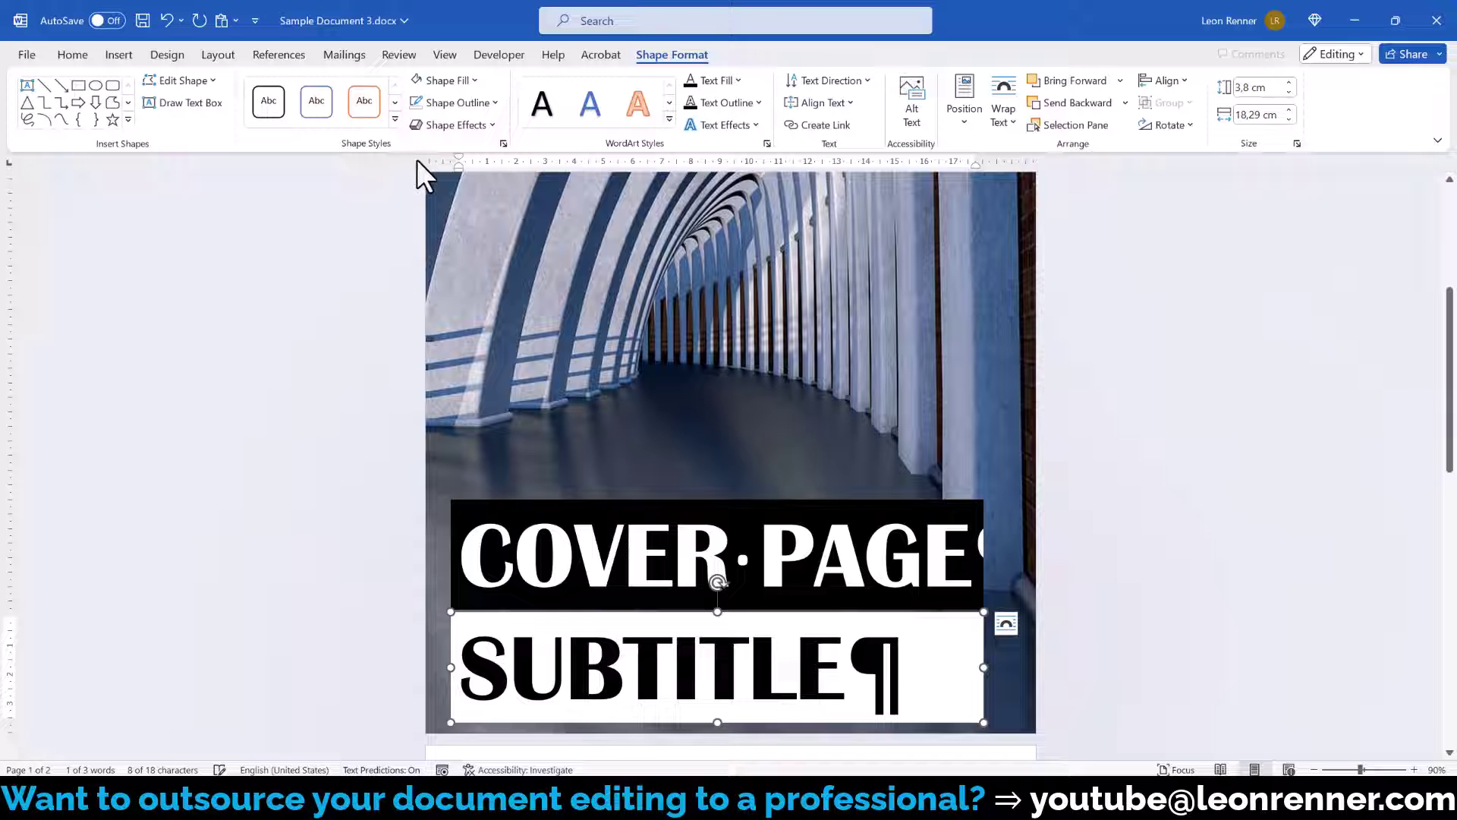
Step: Set the SUBTITLE text to 48 pt Arial
click(73, 54)
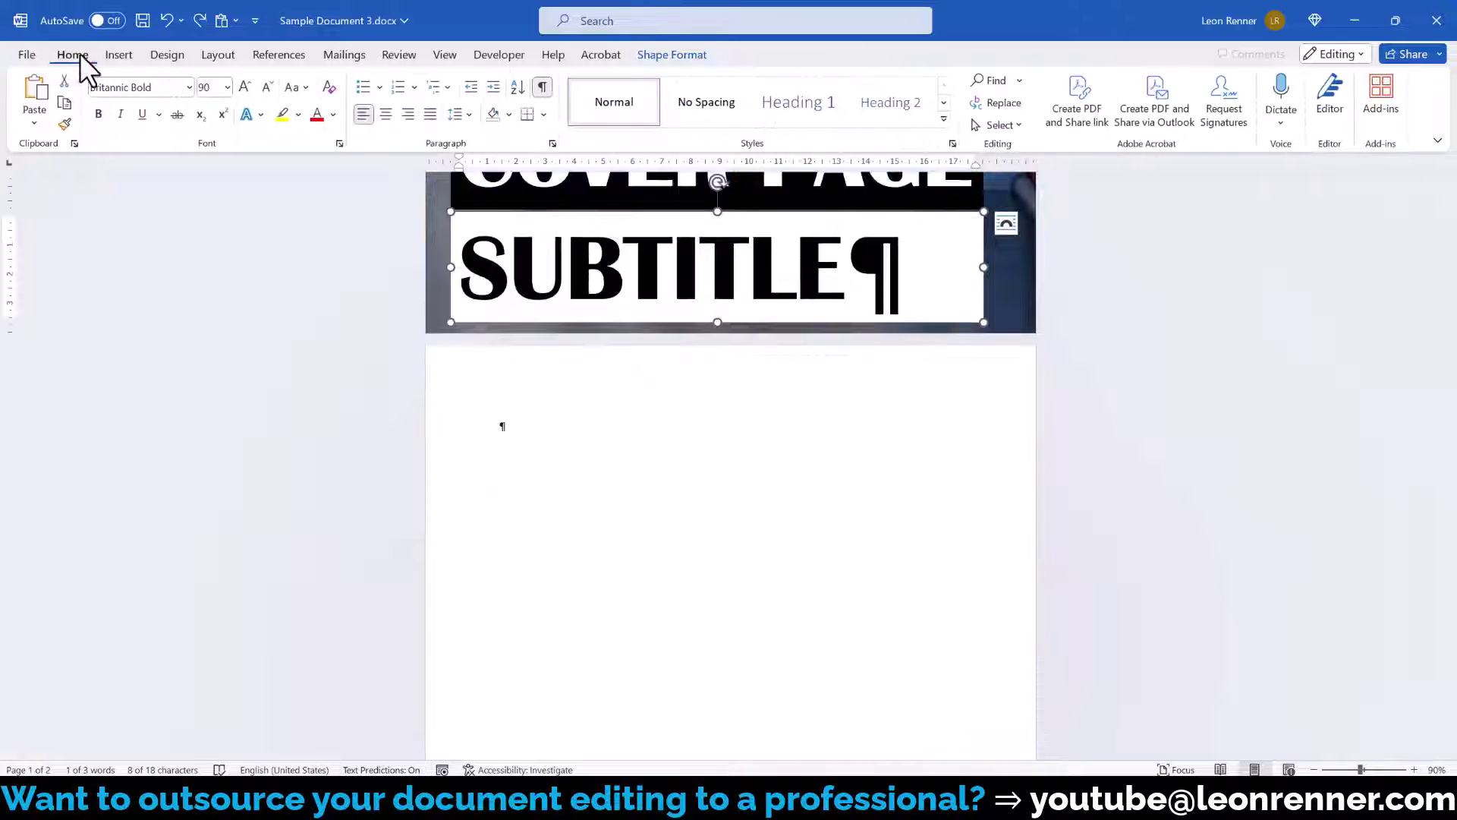
click(189, 87)
click(170, 213)
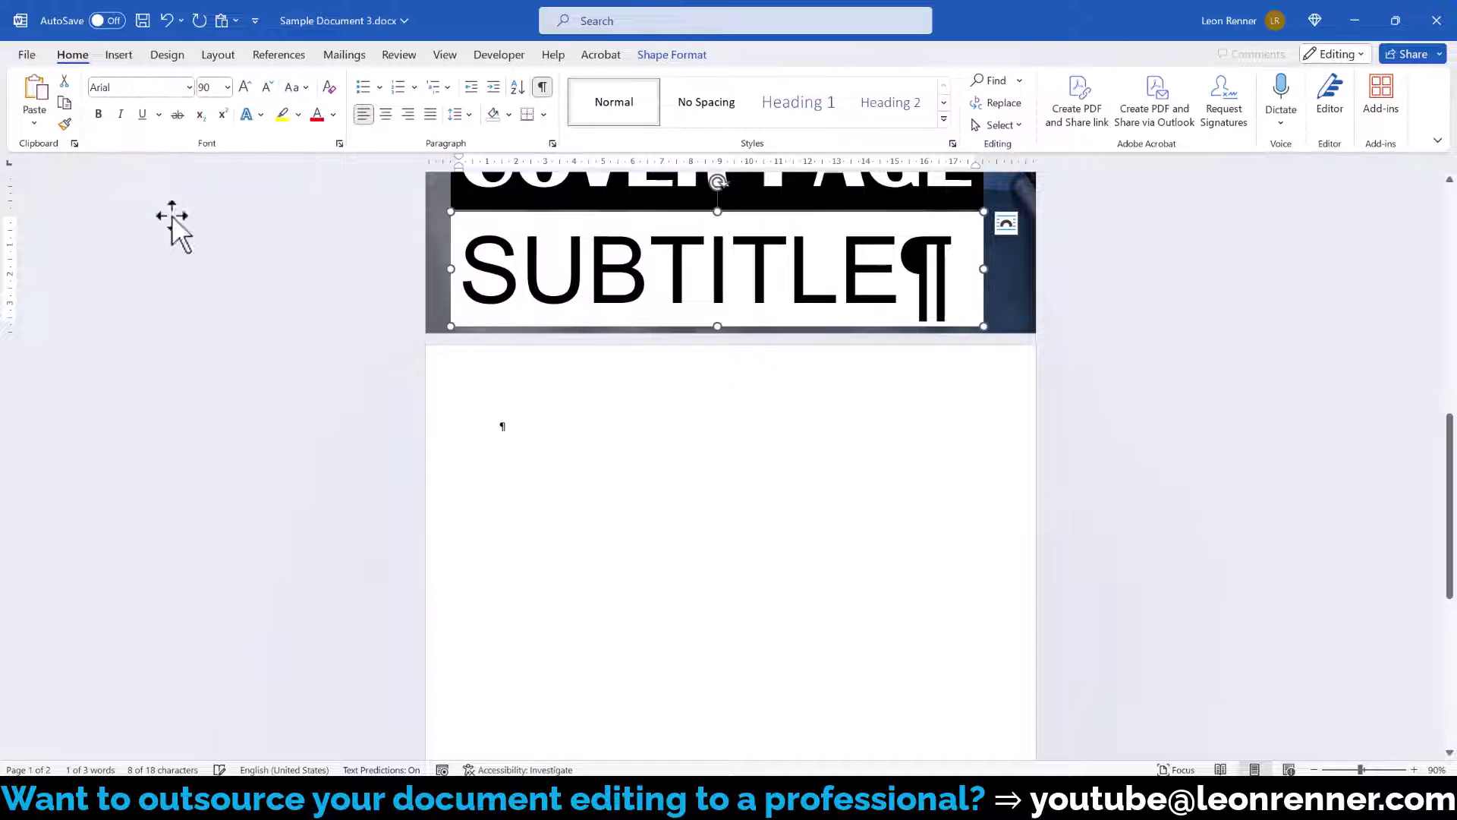
click(210, 87)
text(48)
key(Return)
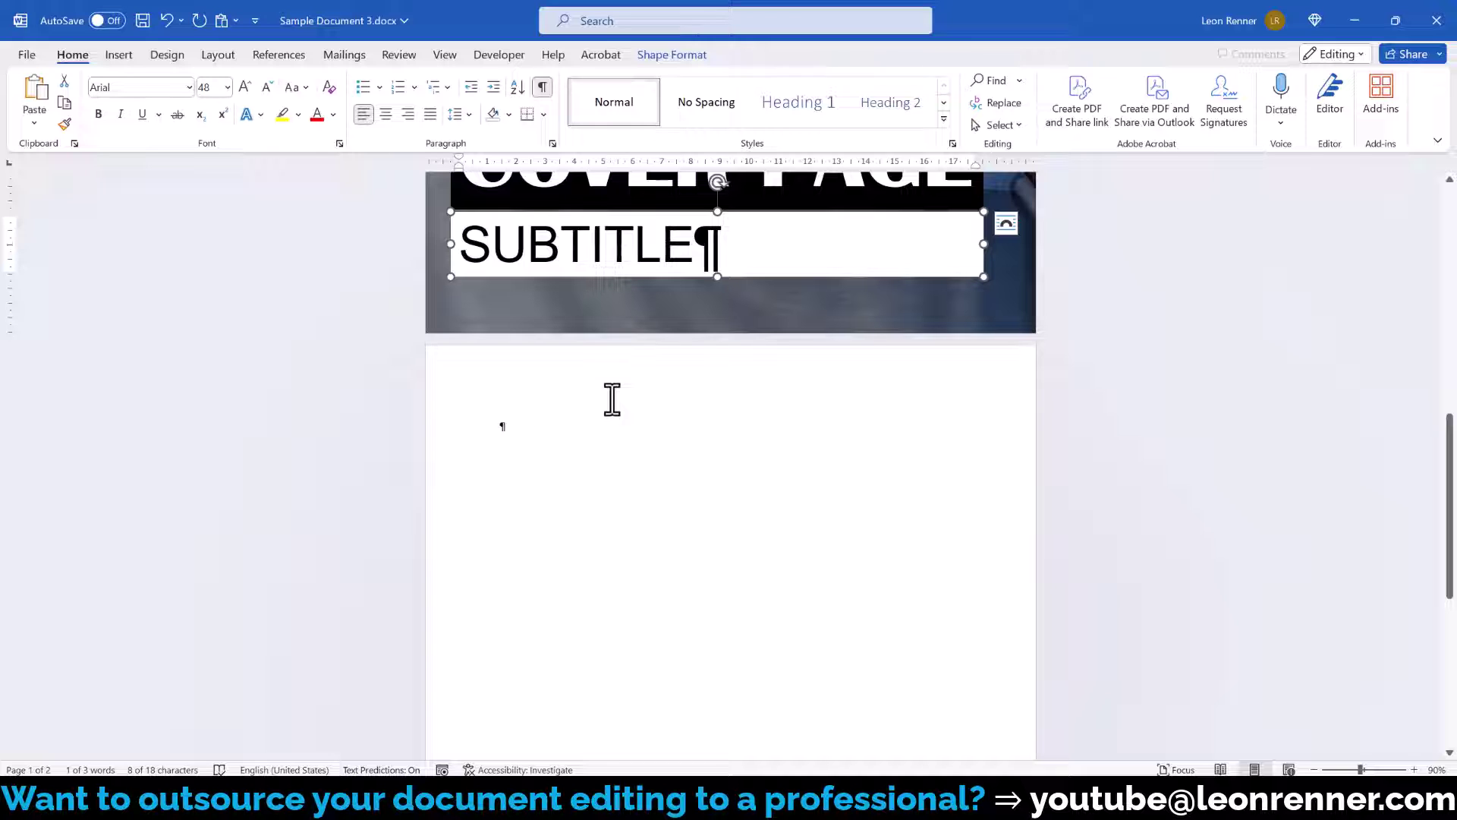
Step: Expand the SUBTITLE character spacing by 3 pt in the Font dialog's Advanced settings
click(339, 144)
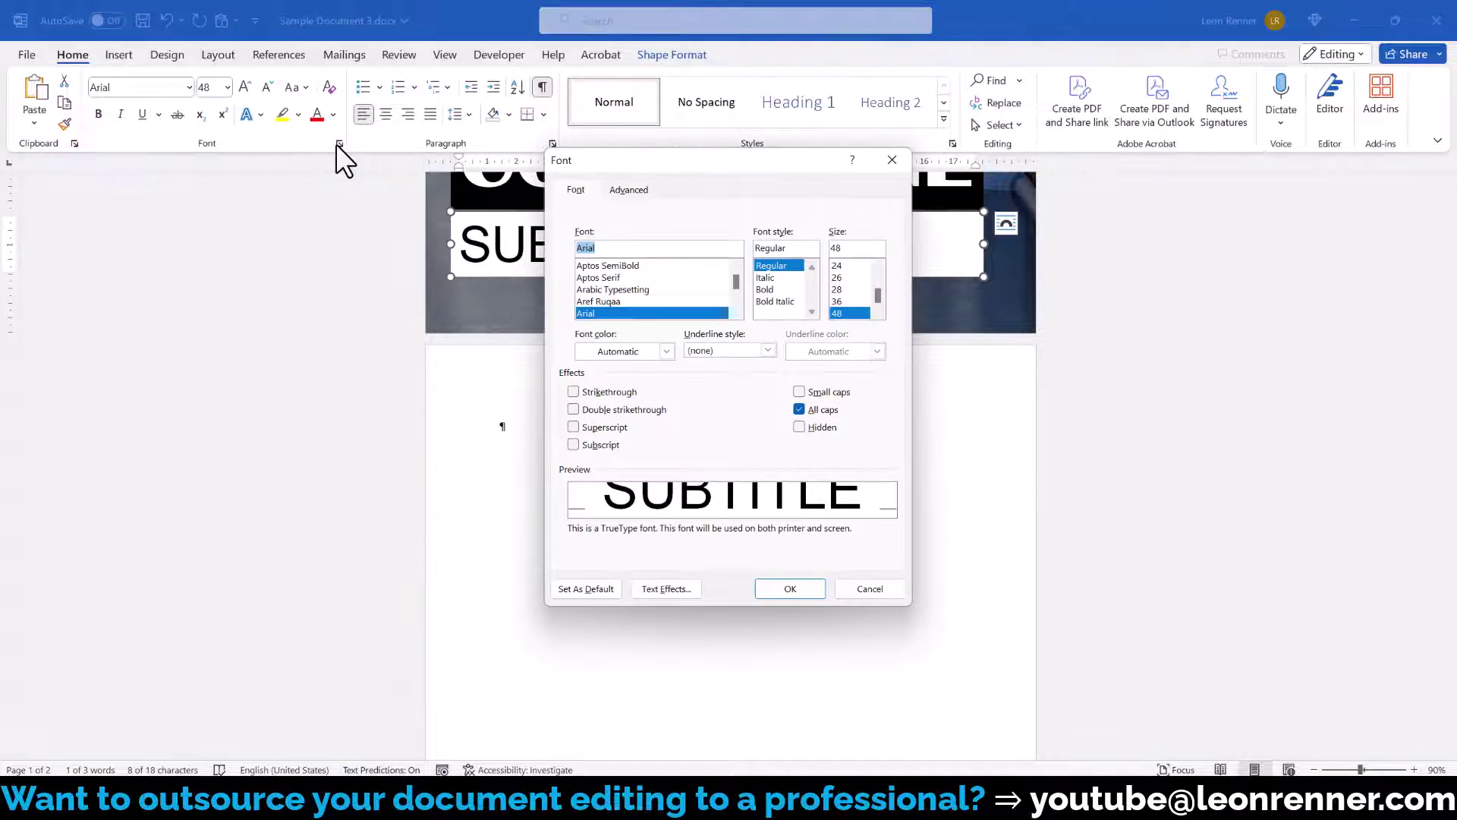
click(616, 190)
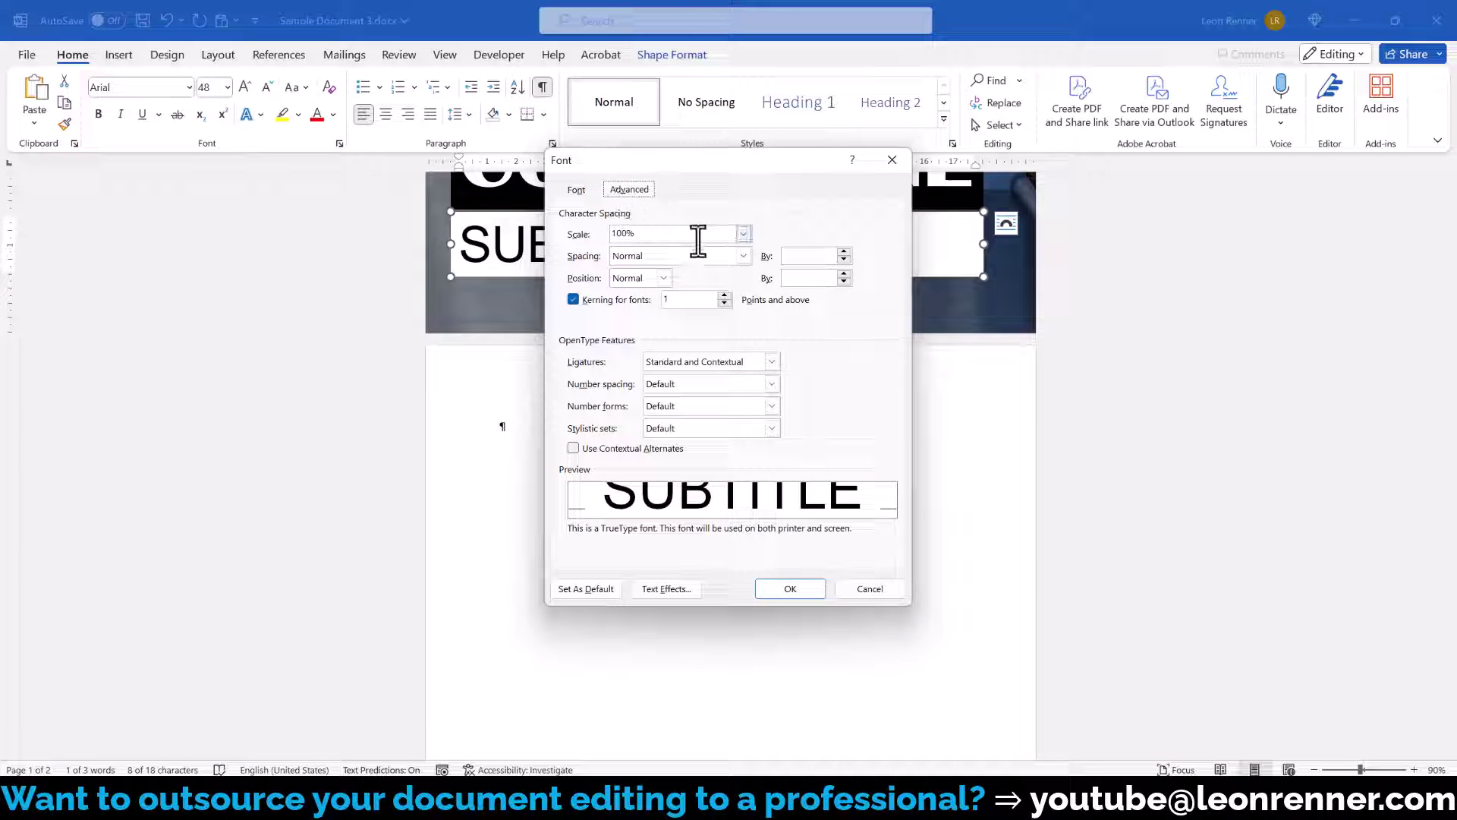
click(721, 257)
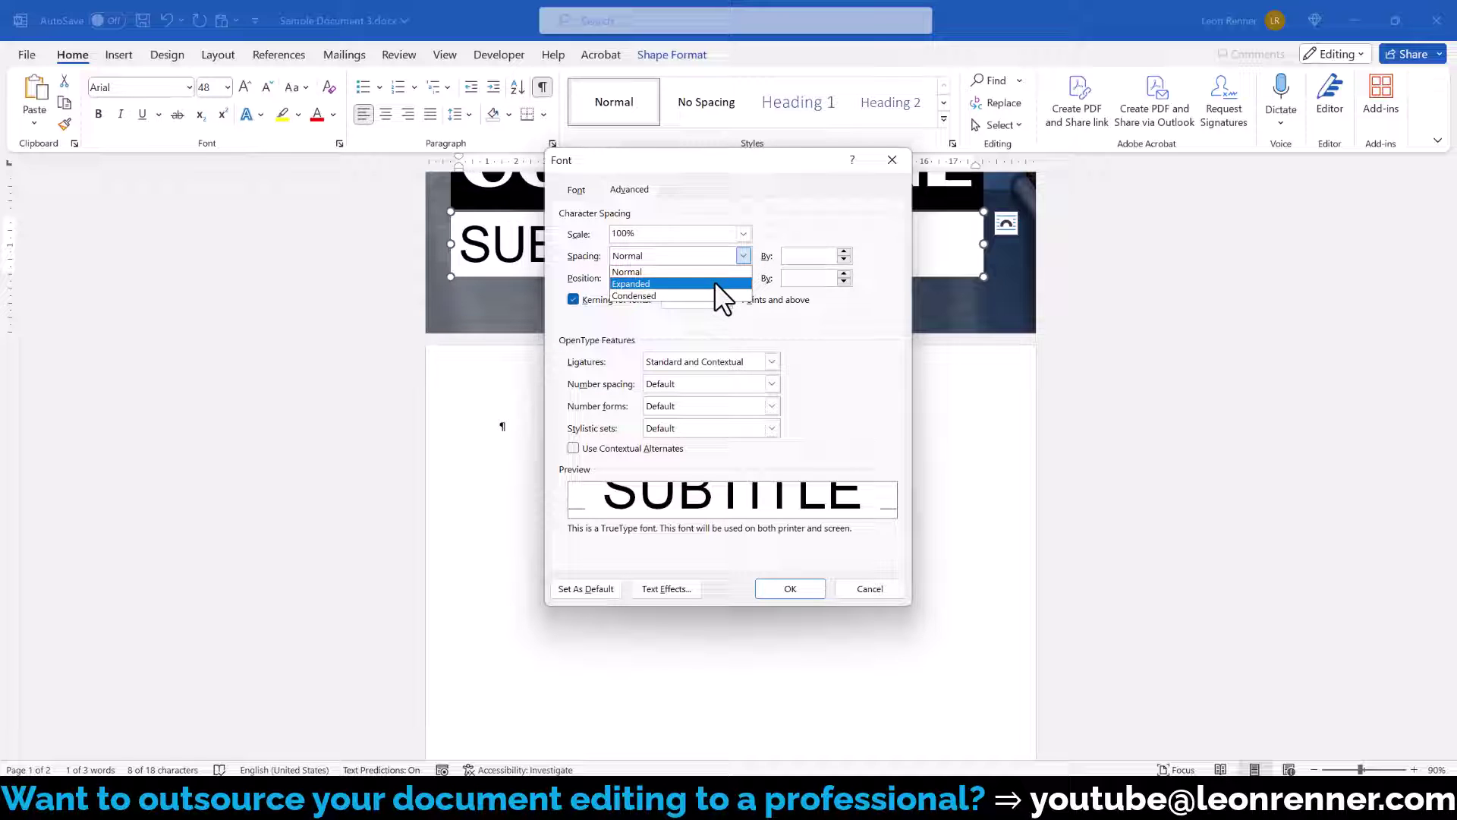
click(713, 283)
drag(789, 256, 769, 258)
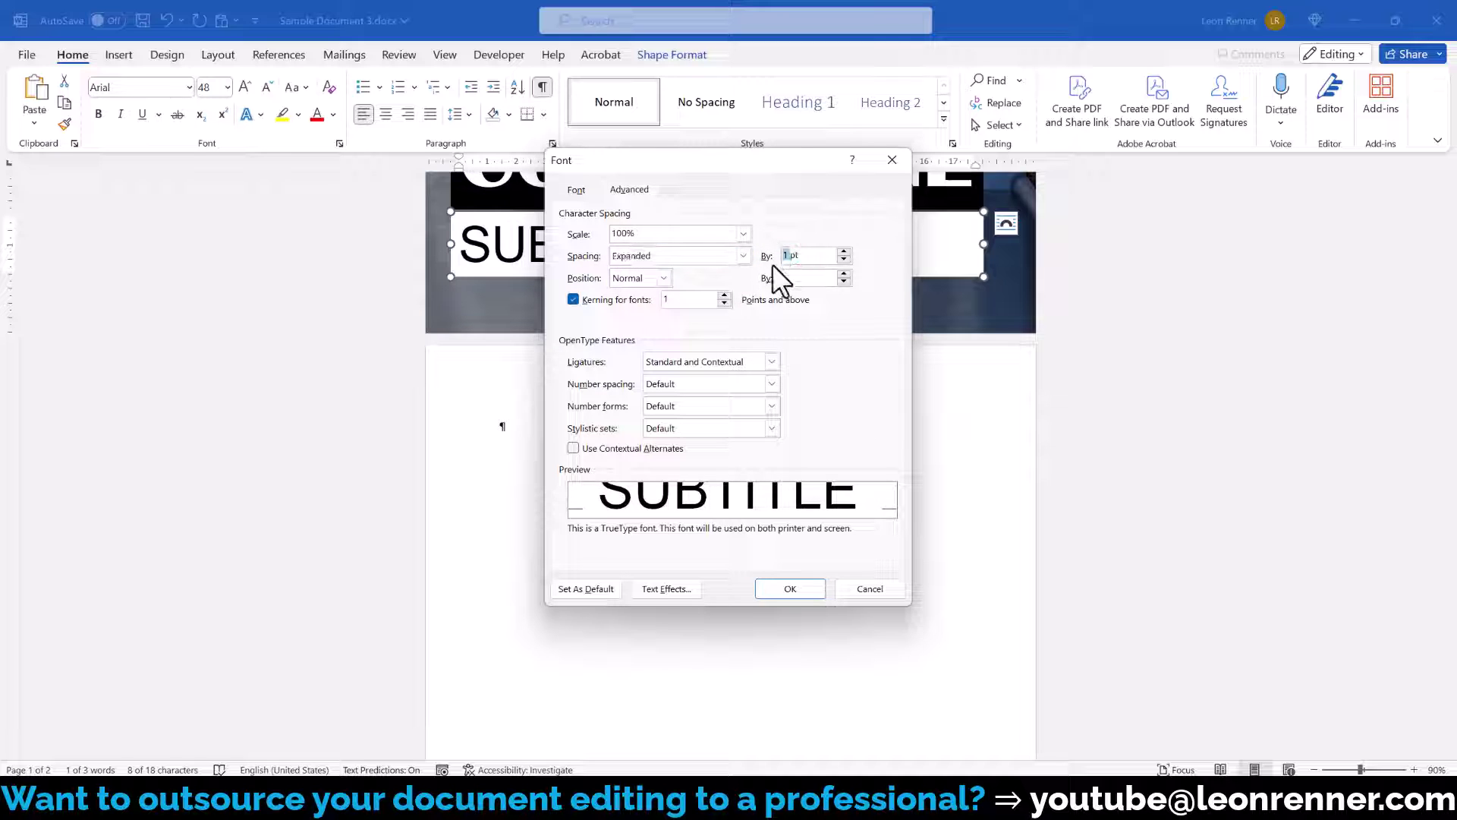
text(3pt)
click(793, 588)
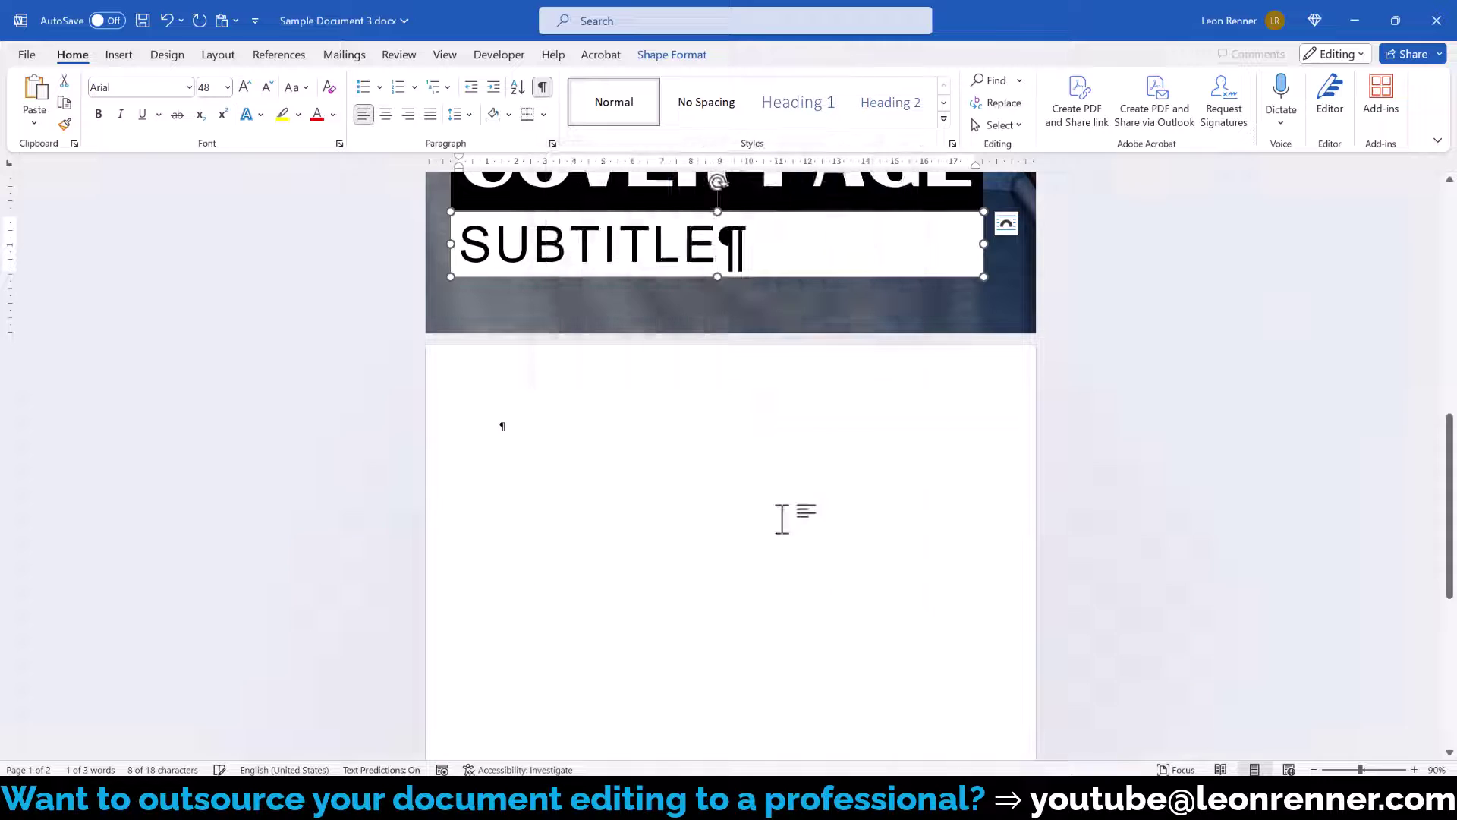
Step: Narrow the subtitle box and move it up to overlap the bottom of the title bar
scroll(771, 418, up, 3)
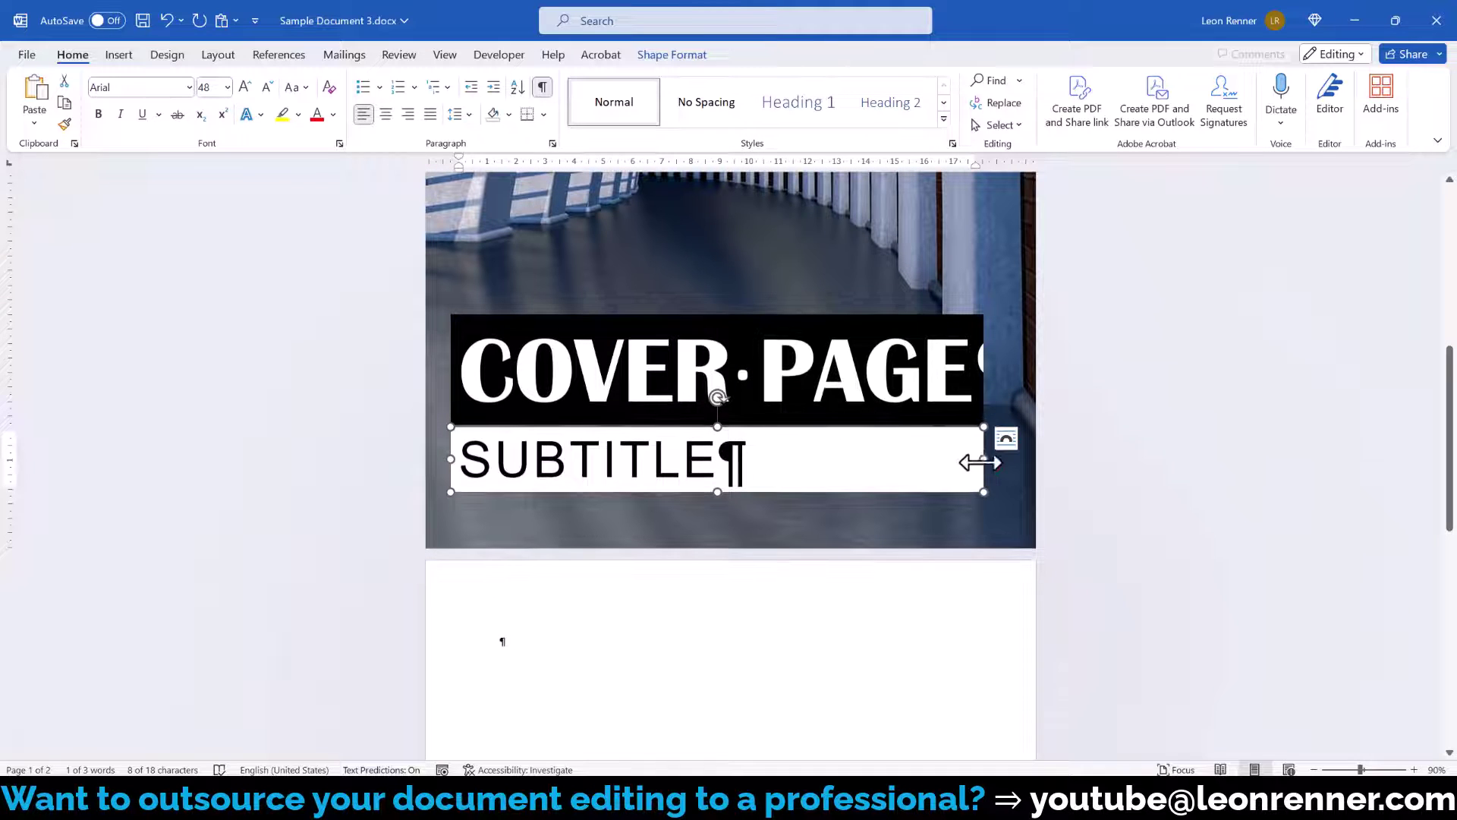
drag(983, 460, 787, 459)
drag(620, 495, 618, 472)
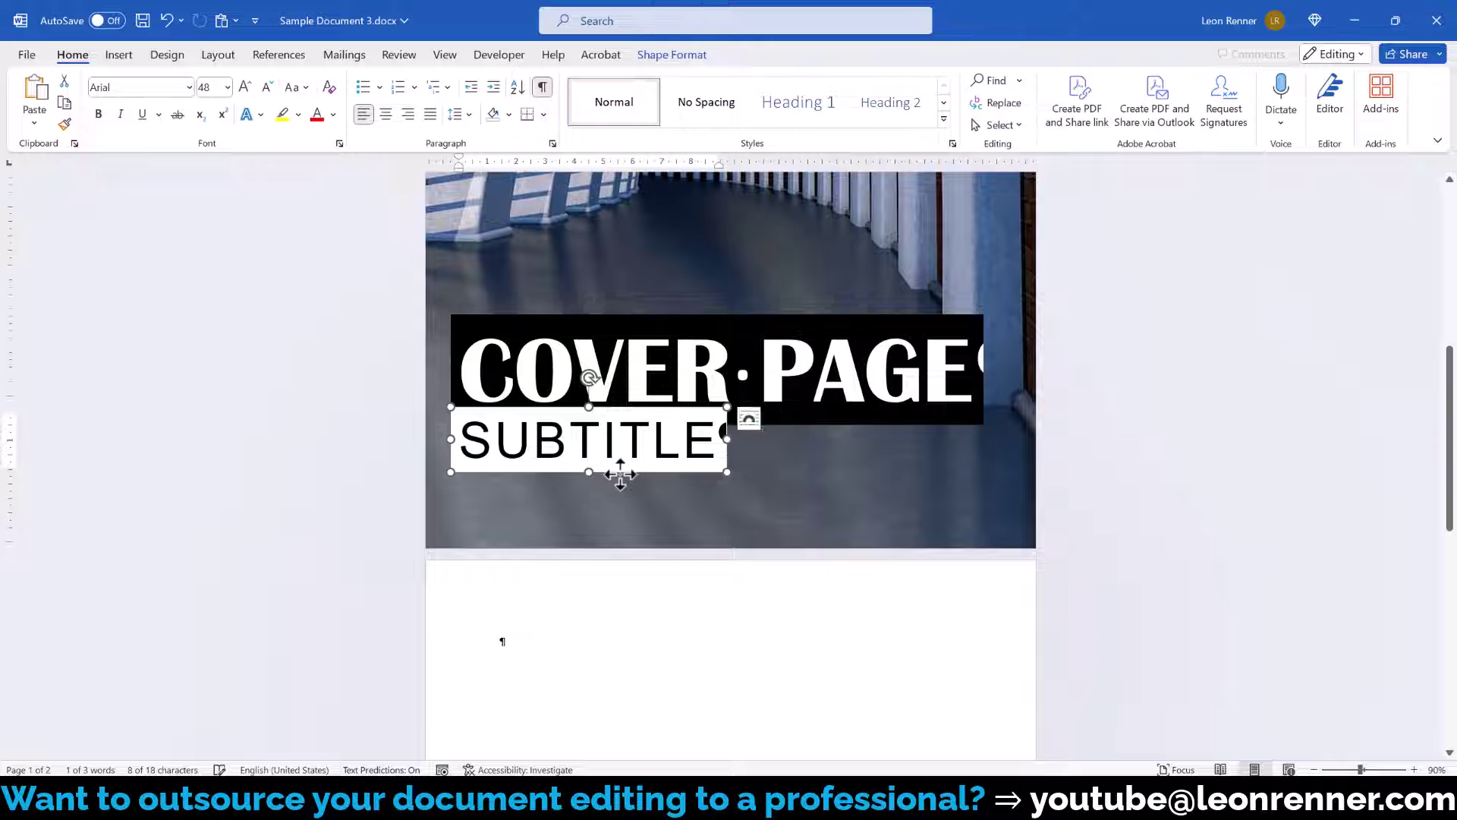
scroll(1051, 478, up, 5)
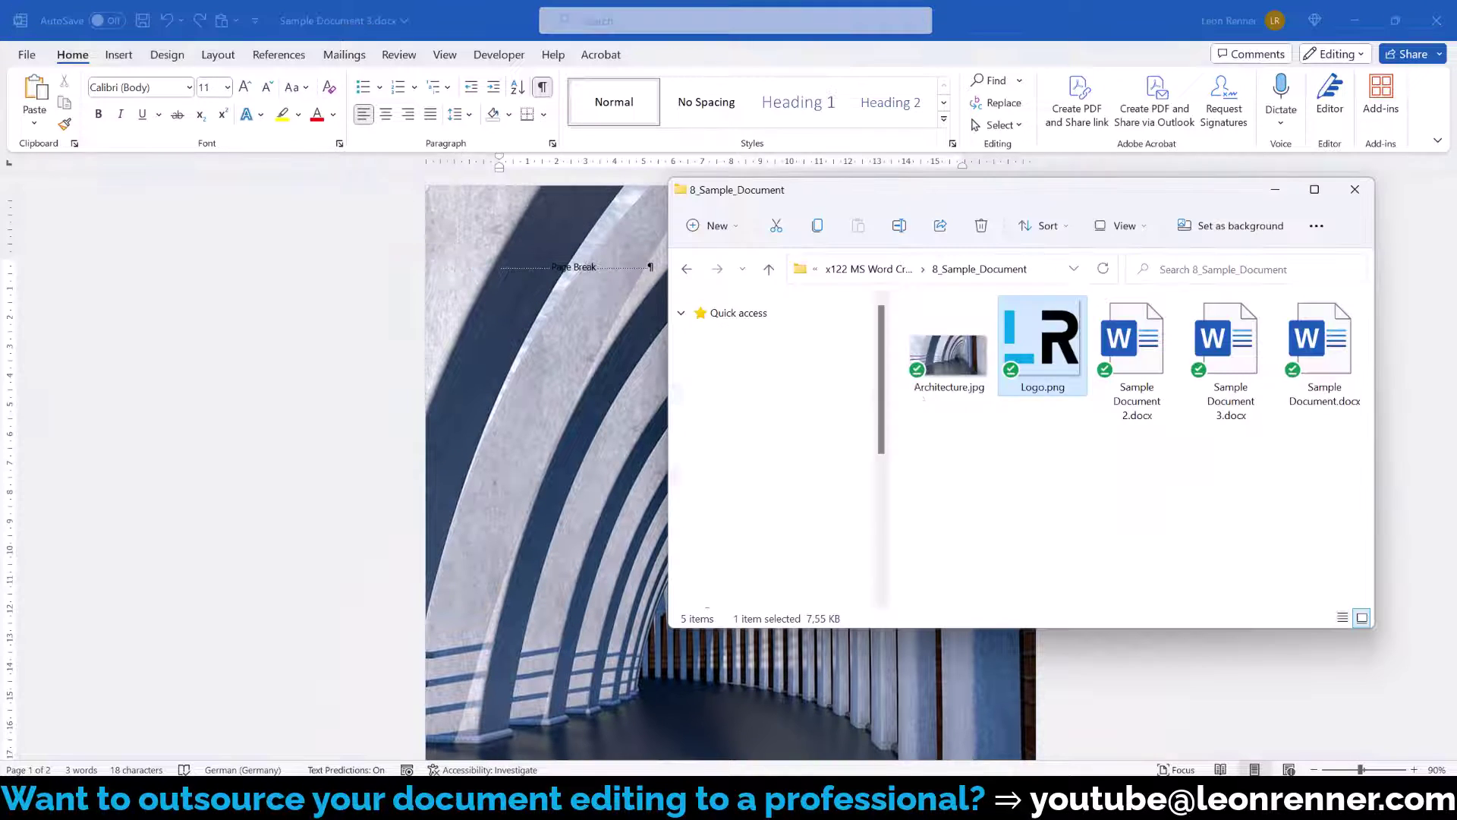
Step: Insert Logo.png, set it In Front of Text, and place it at the photo's top-right corner
drag(1008, 356, 509, 279)
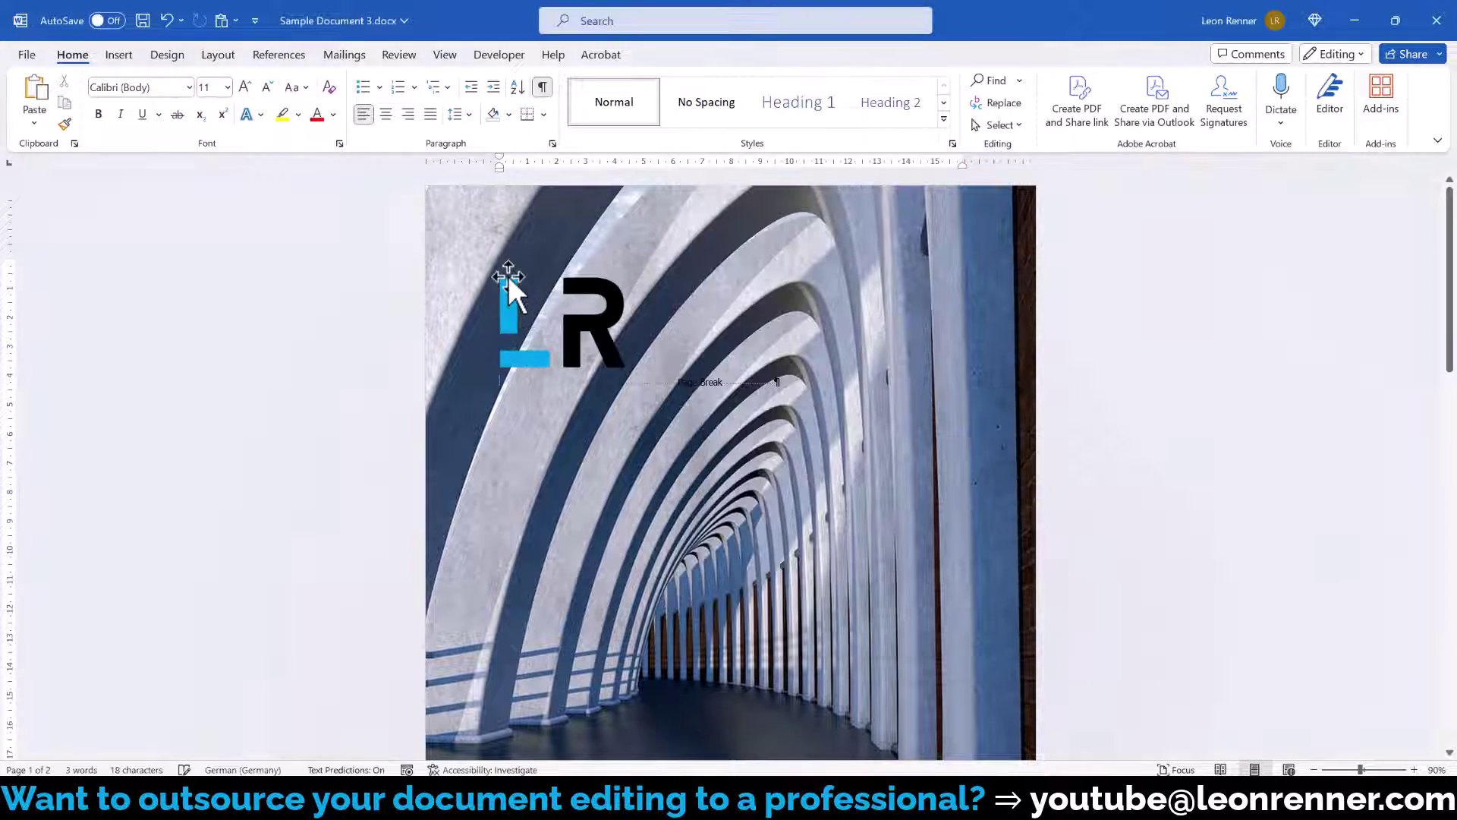
click(573, 314)
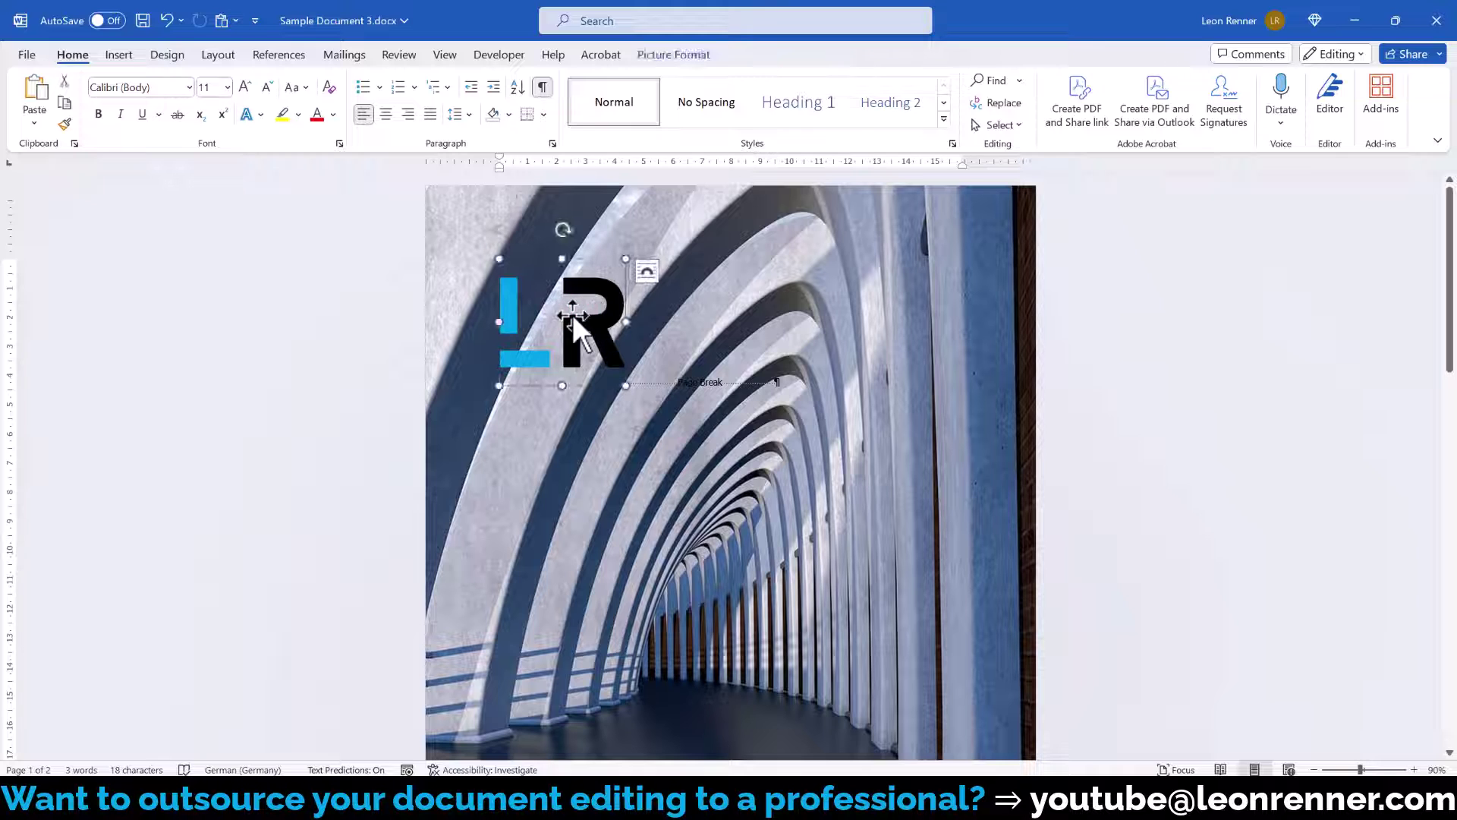
click(647, 270)
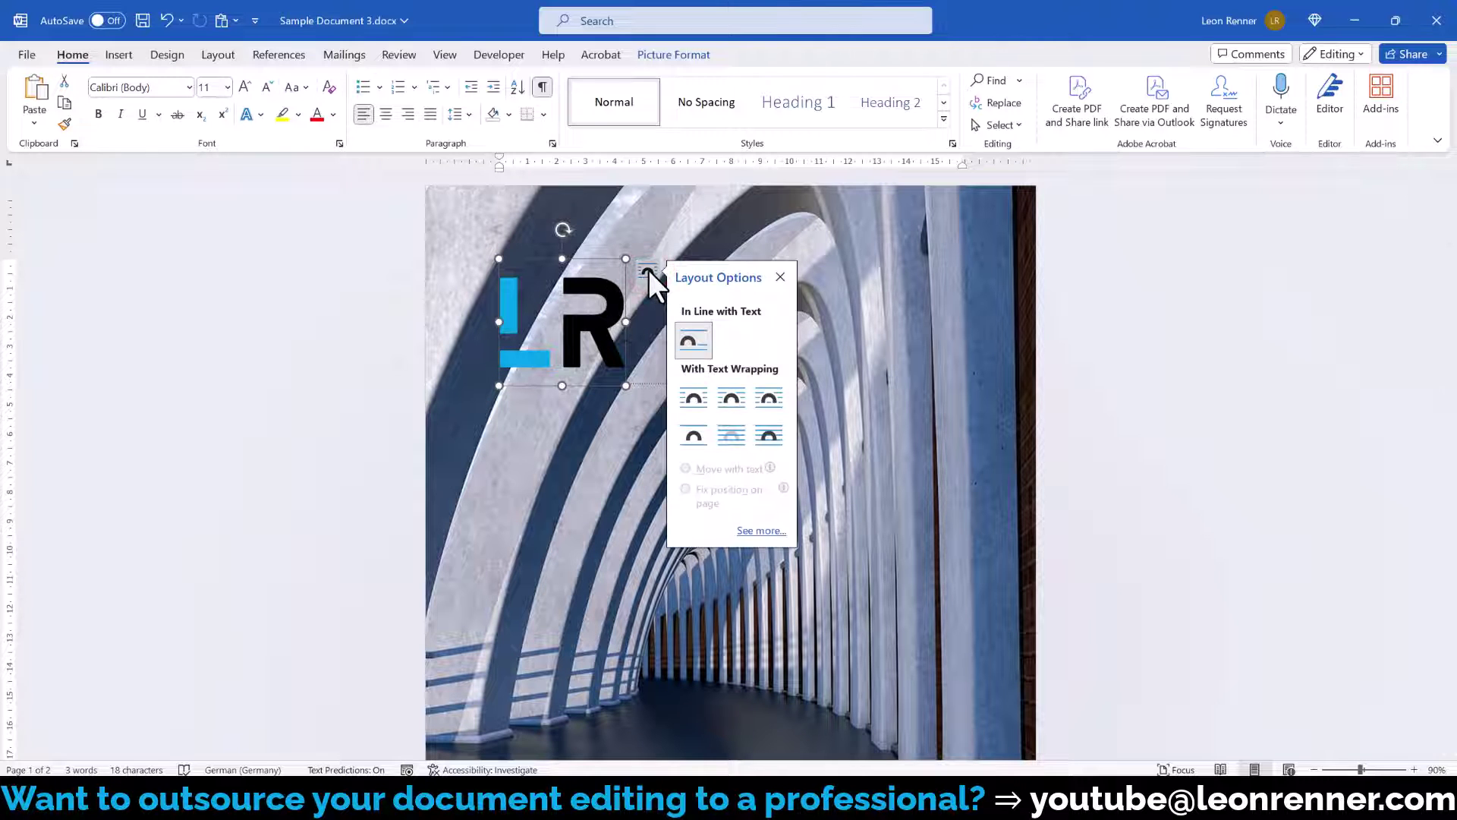
click(768, 437)
drag(595, 355, 871, 340)
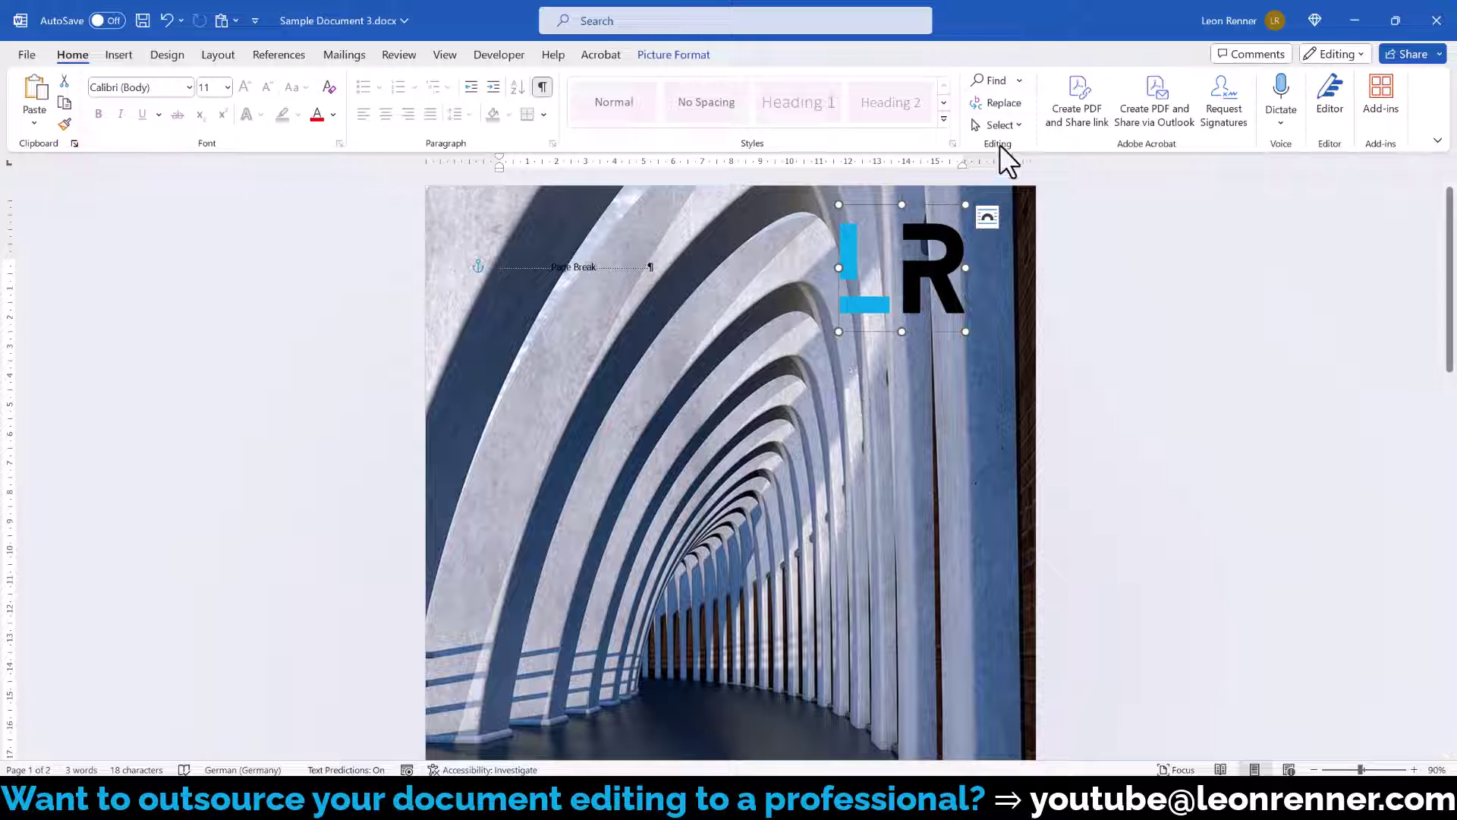
Step: Show the Selection Pane and reorder the Text Box 2 and Picture 1 layers
click(1000, 124)
click(1012, 220)
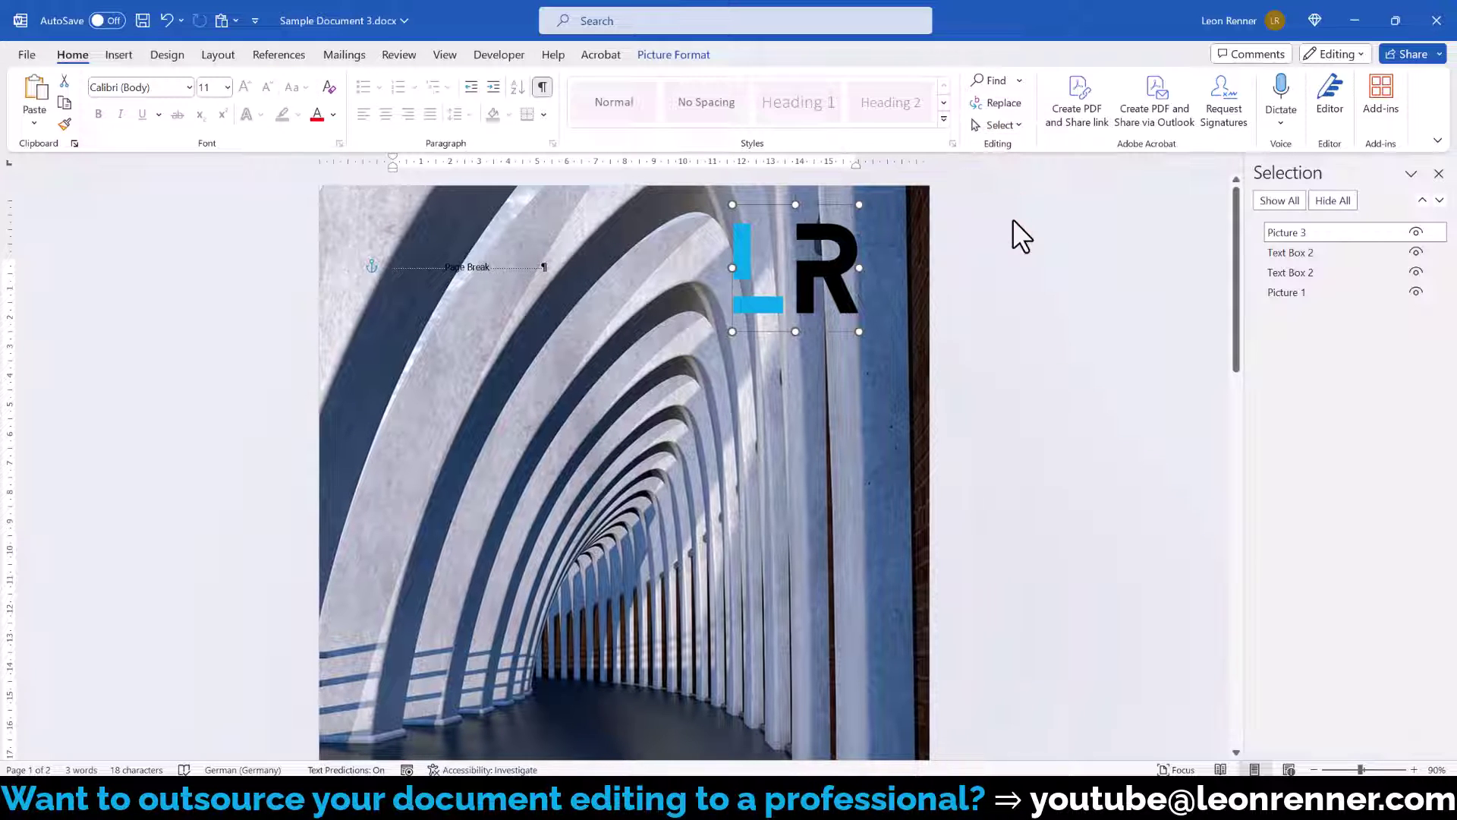
click(1292, 252)
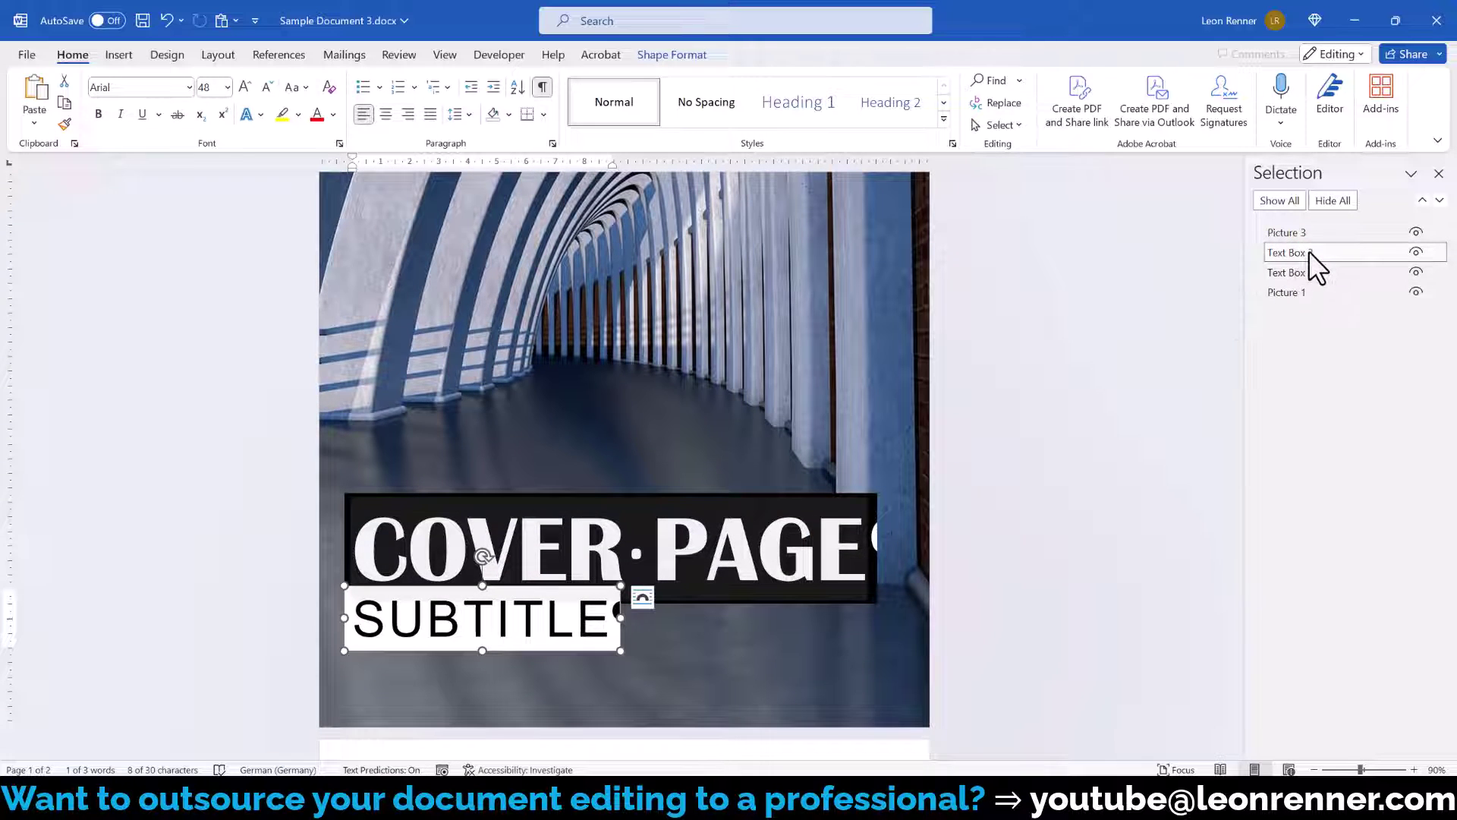
drag(1308, 252, 1295, 293)
click(1294, 294)
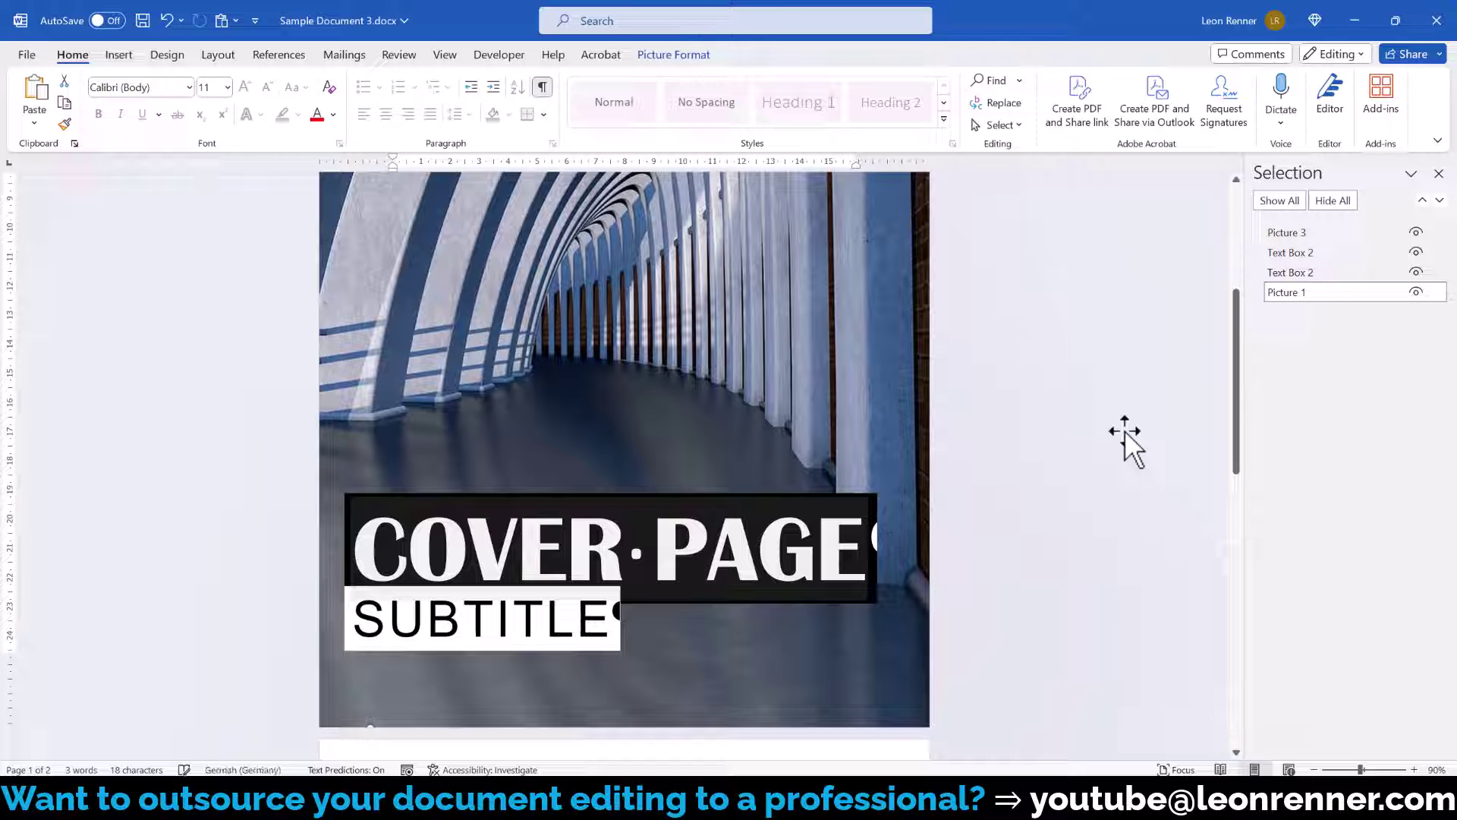